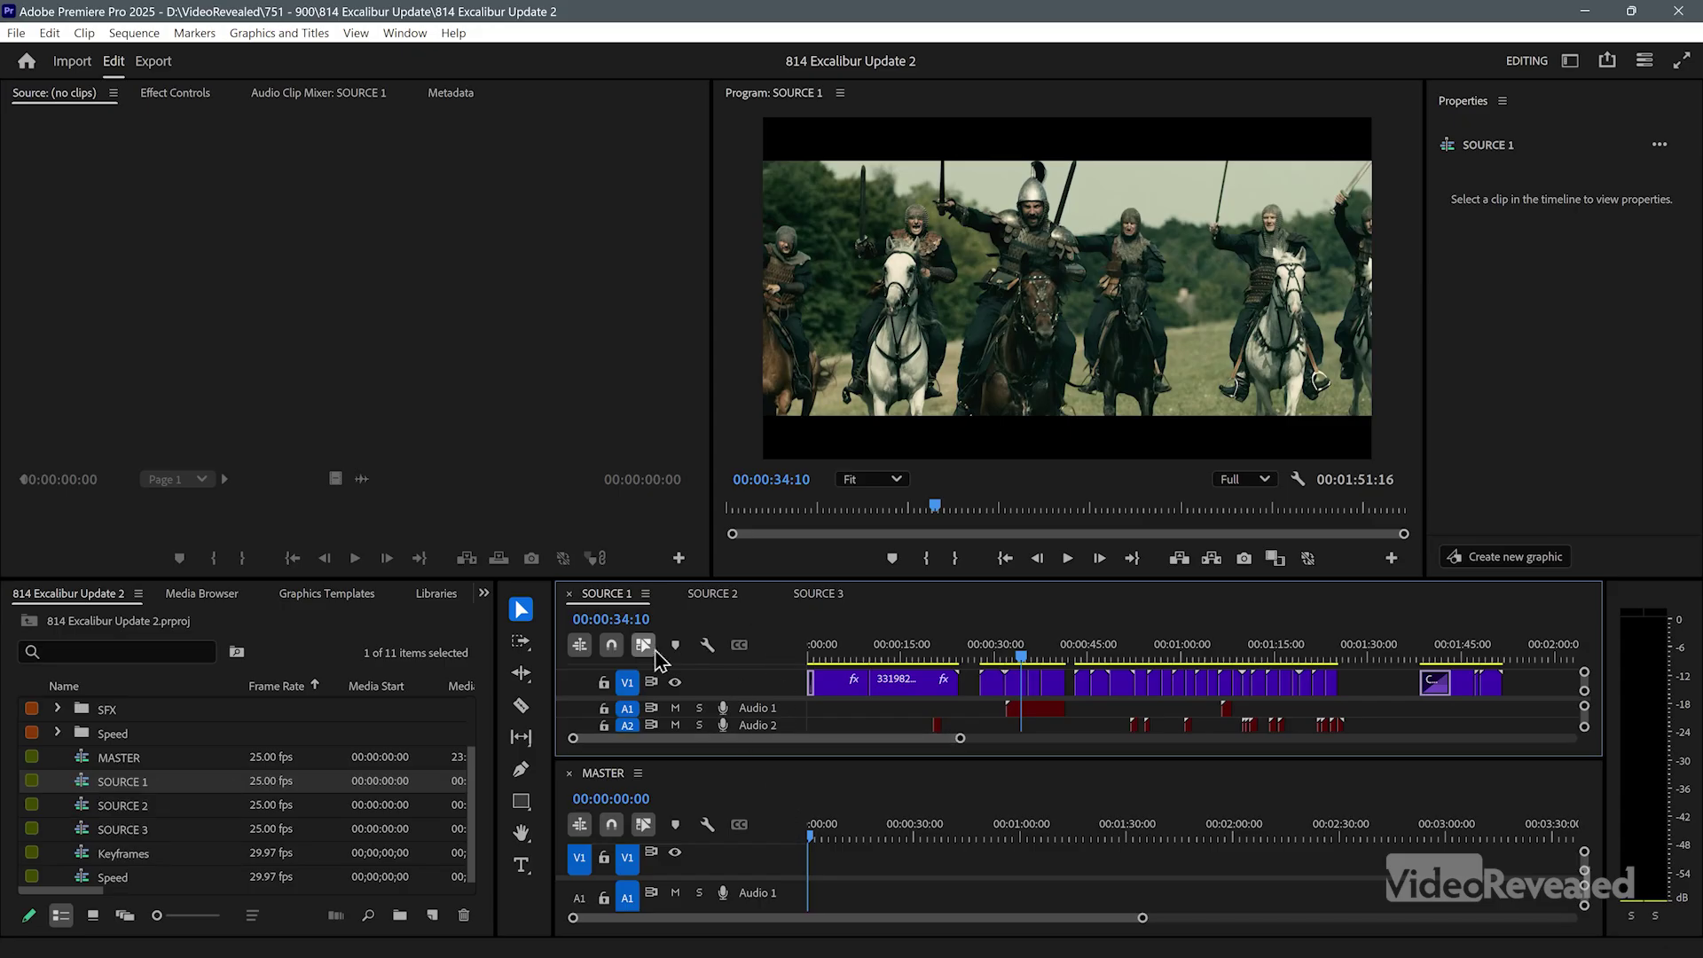
- Look through the SOURCE 2, SOURCE 3, SOURCE 1 and empty MASTER sequence tabs
click(738, 597)
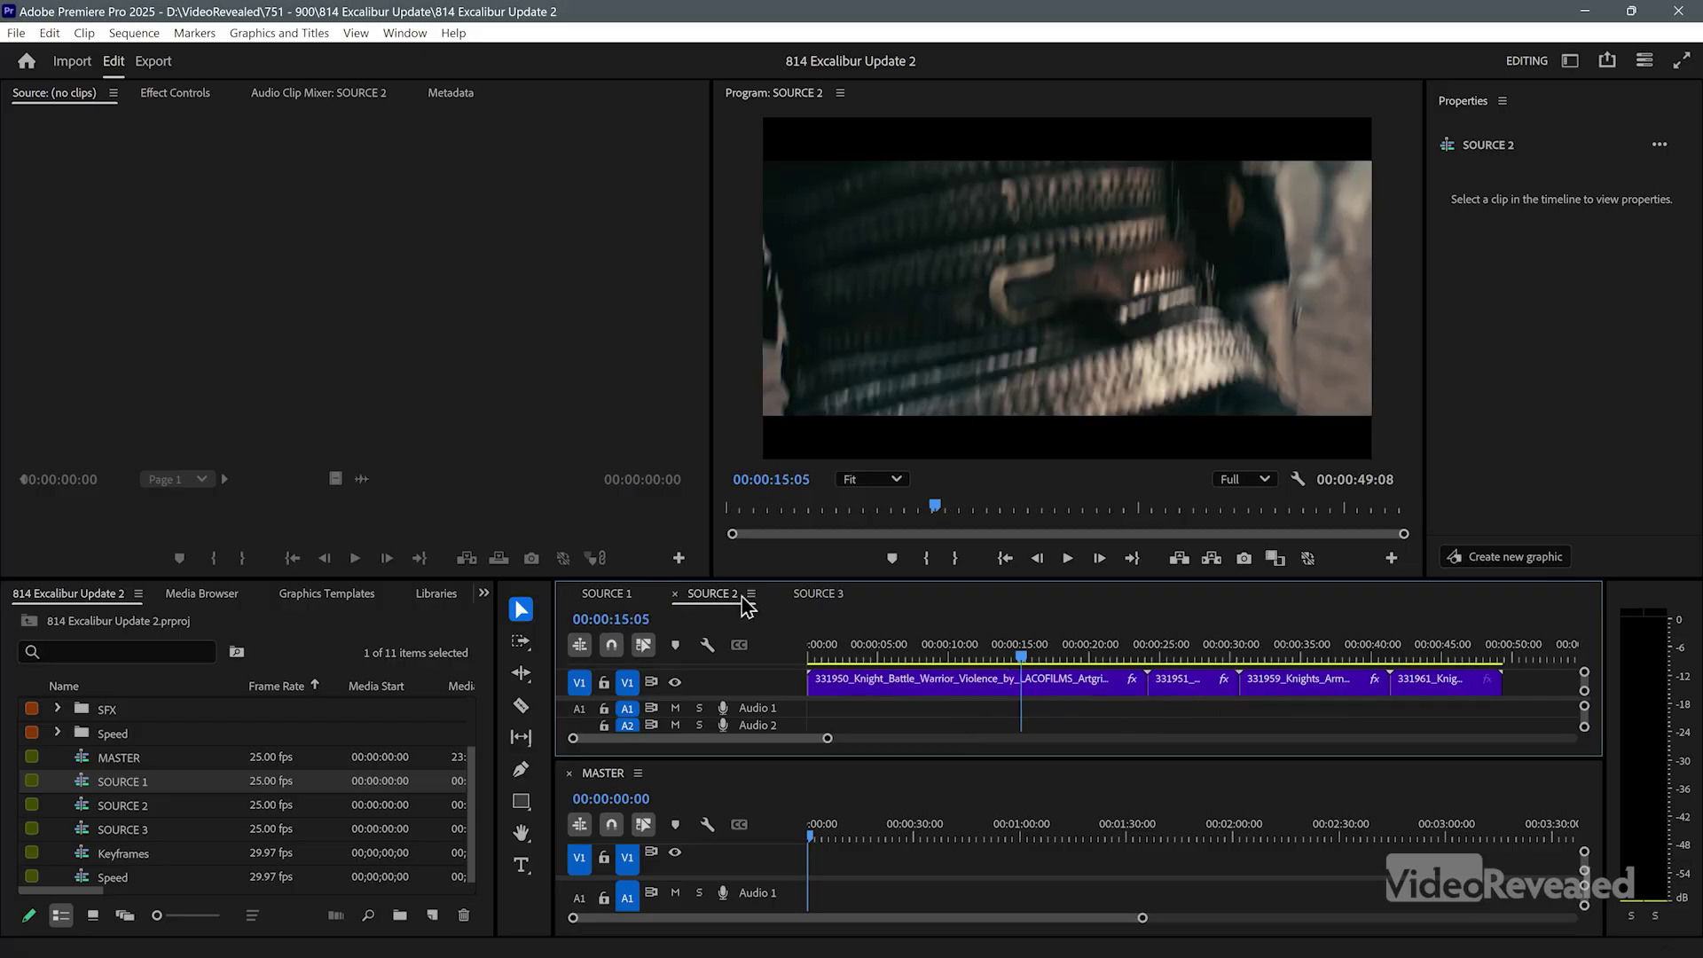
click(821, 595)
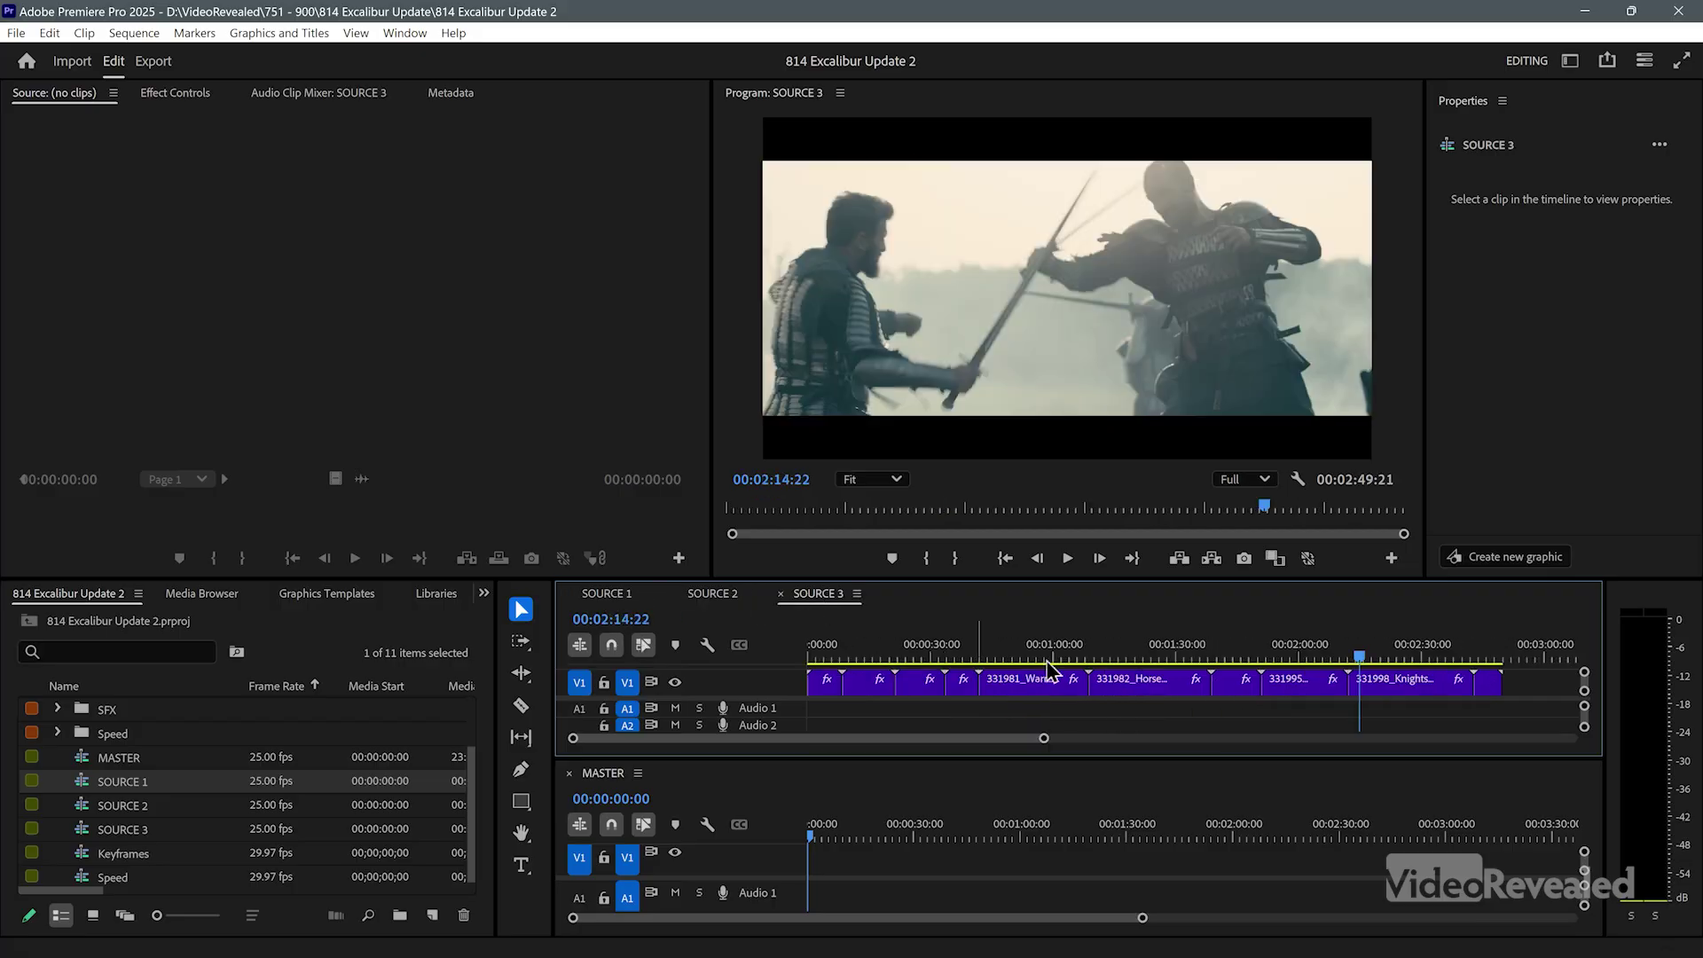
click(721, 610)
click(634, 598)
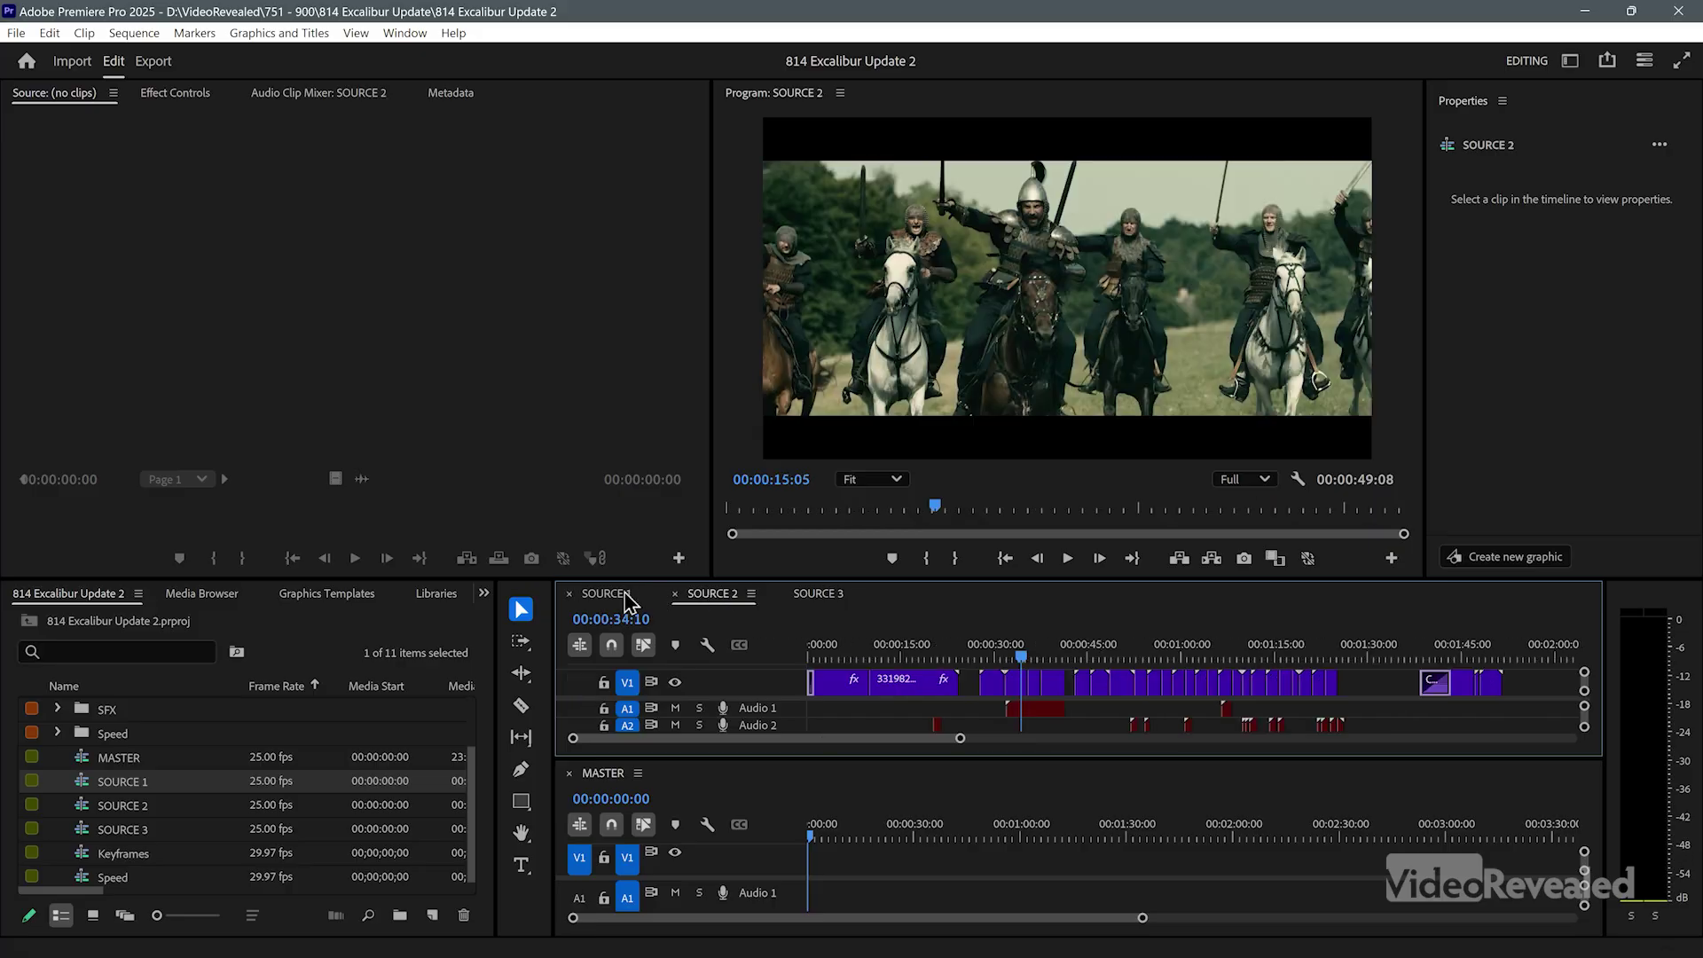
click(696, 796)
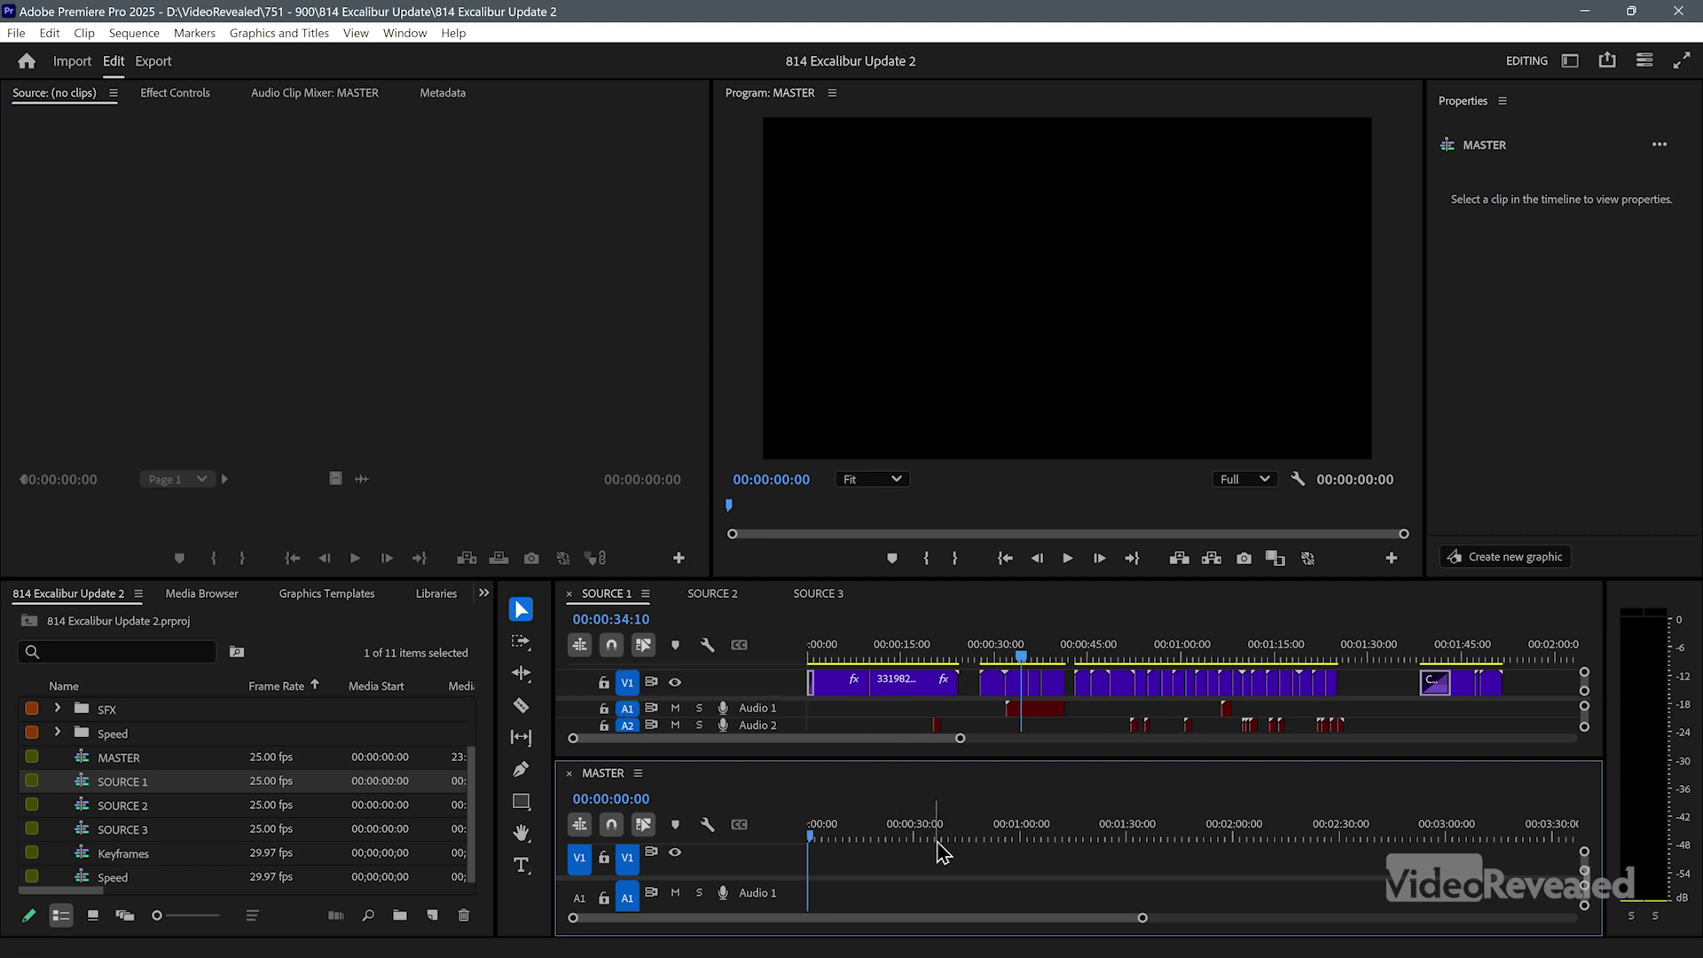
click(818, 593)
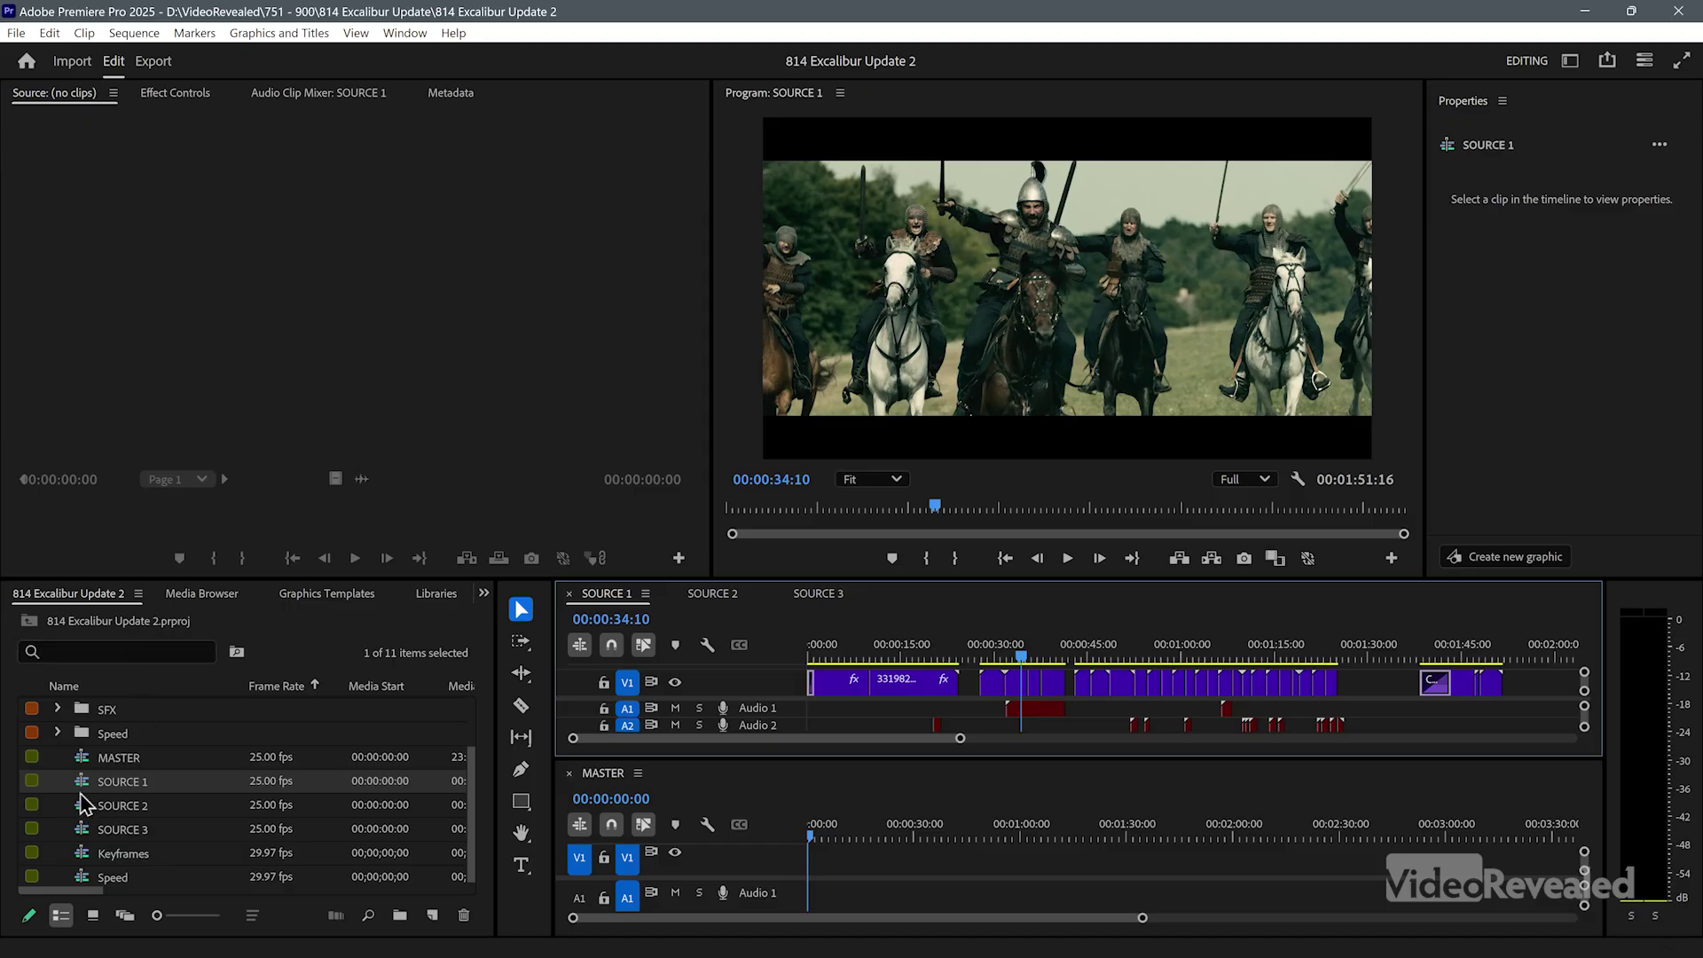
- Drop SOURCE 1–3 onto the Source monitor, check its loaded list, and make MASTER active
shift+click(85, 830)
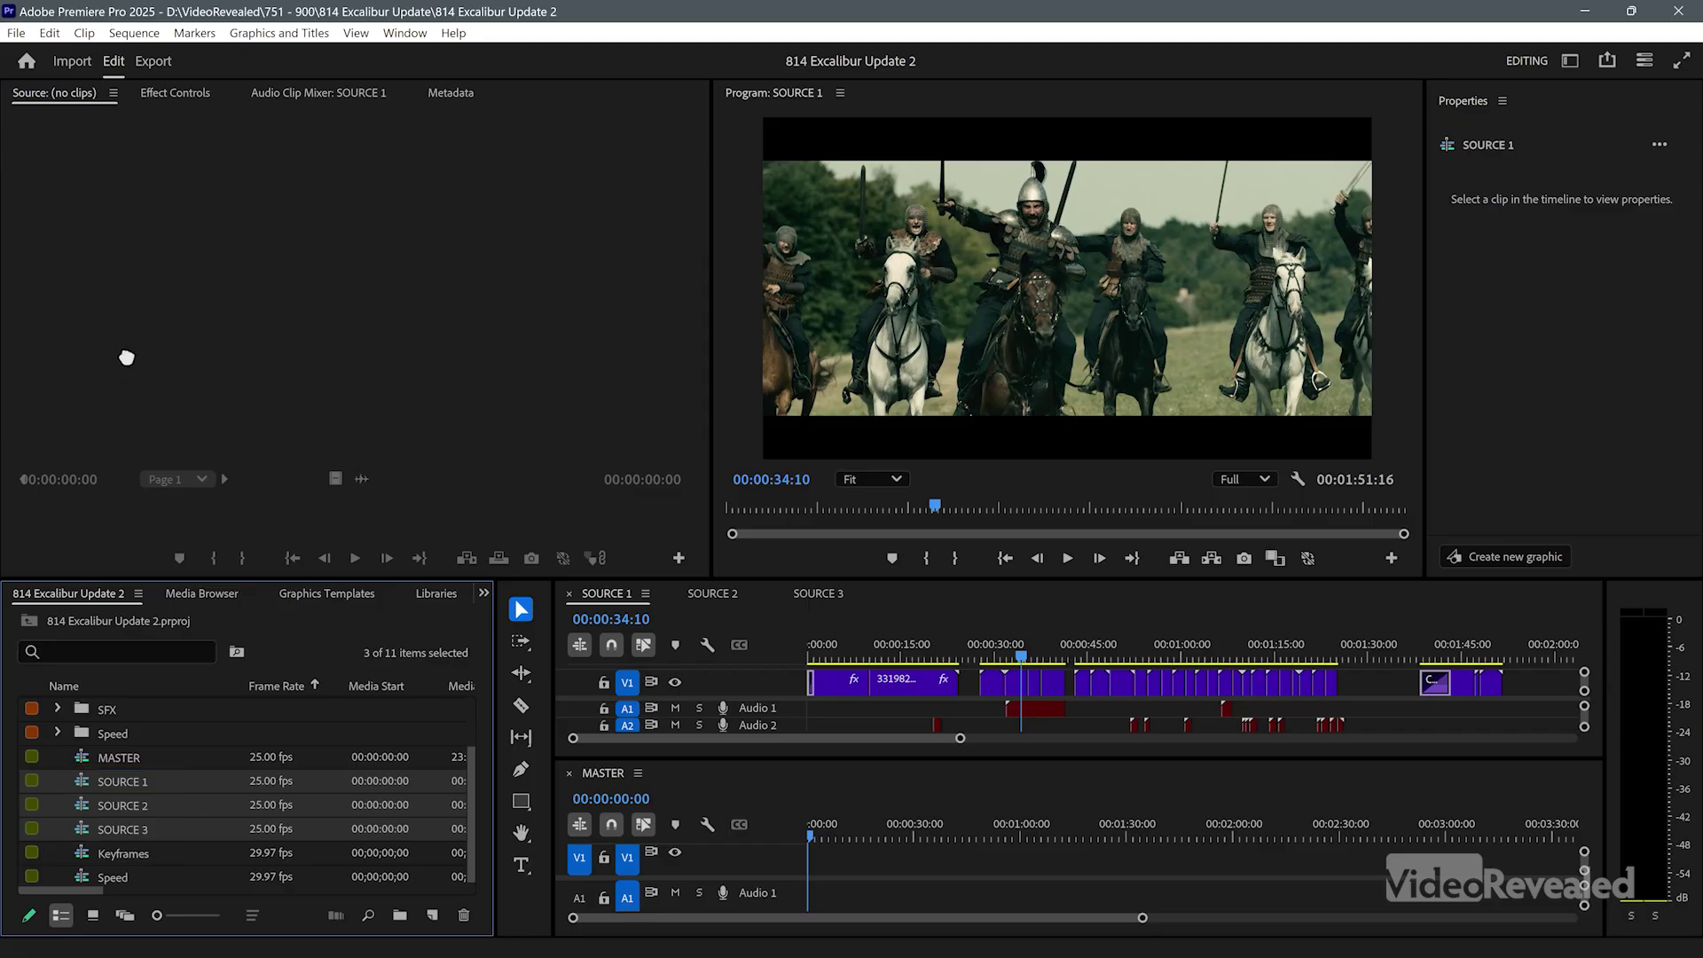
drag(153, 187, 138, 125)
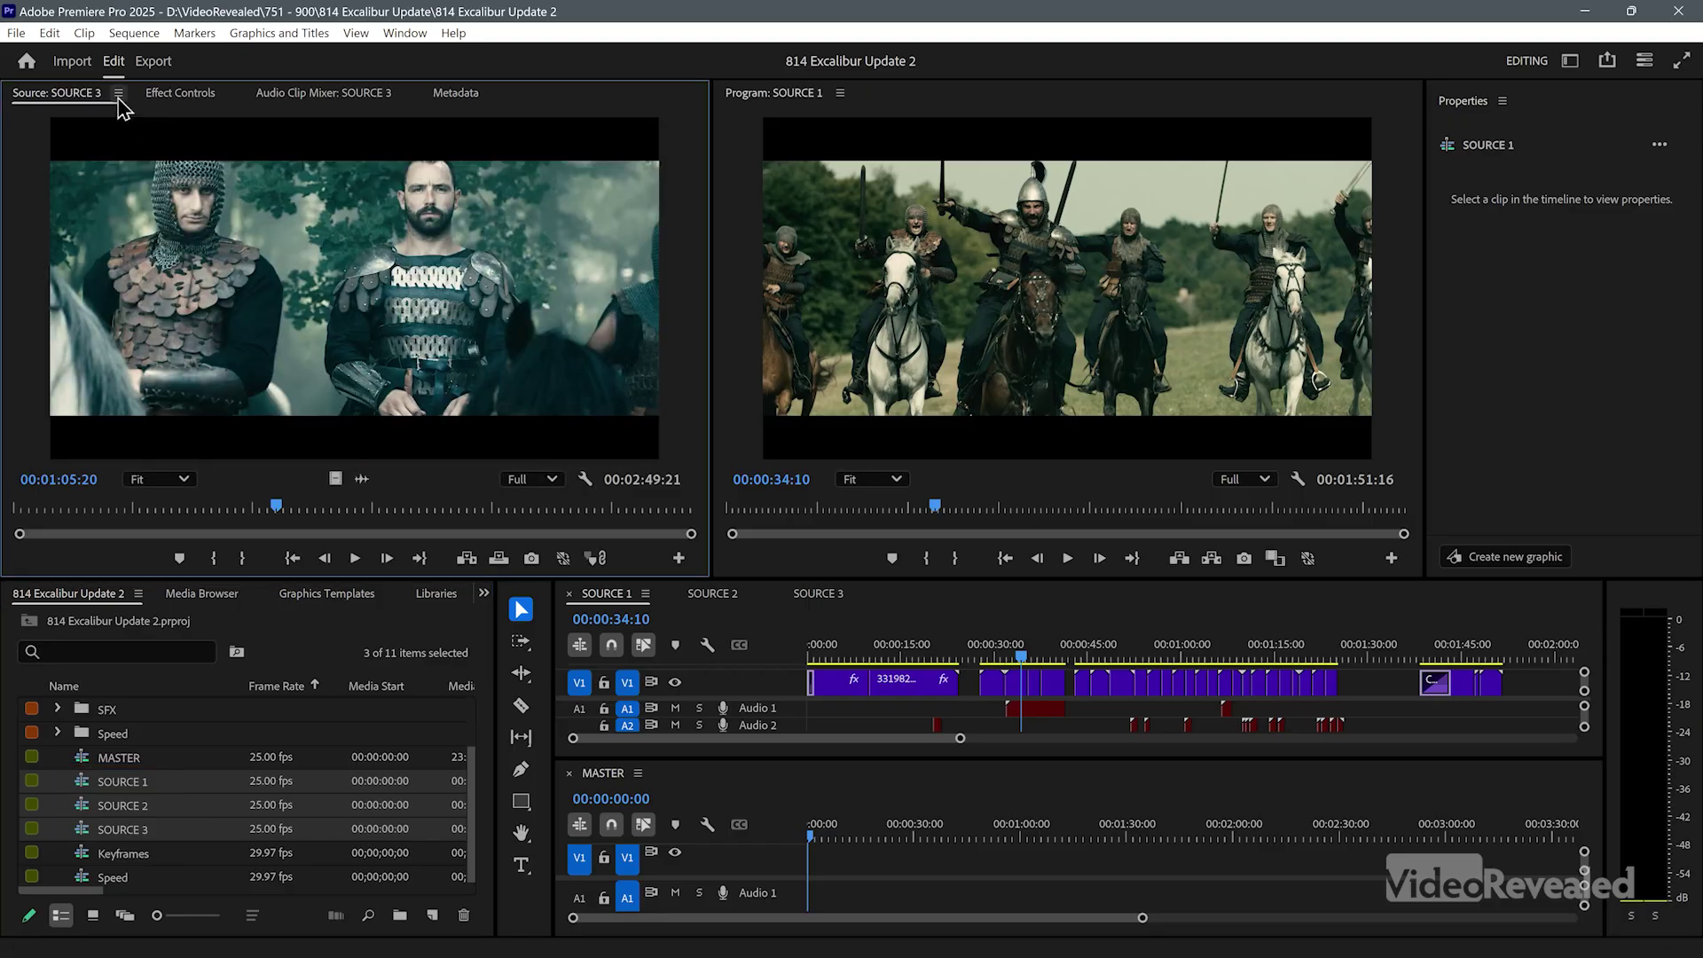
click(118, 93)
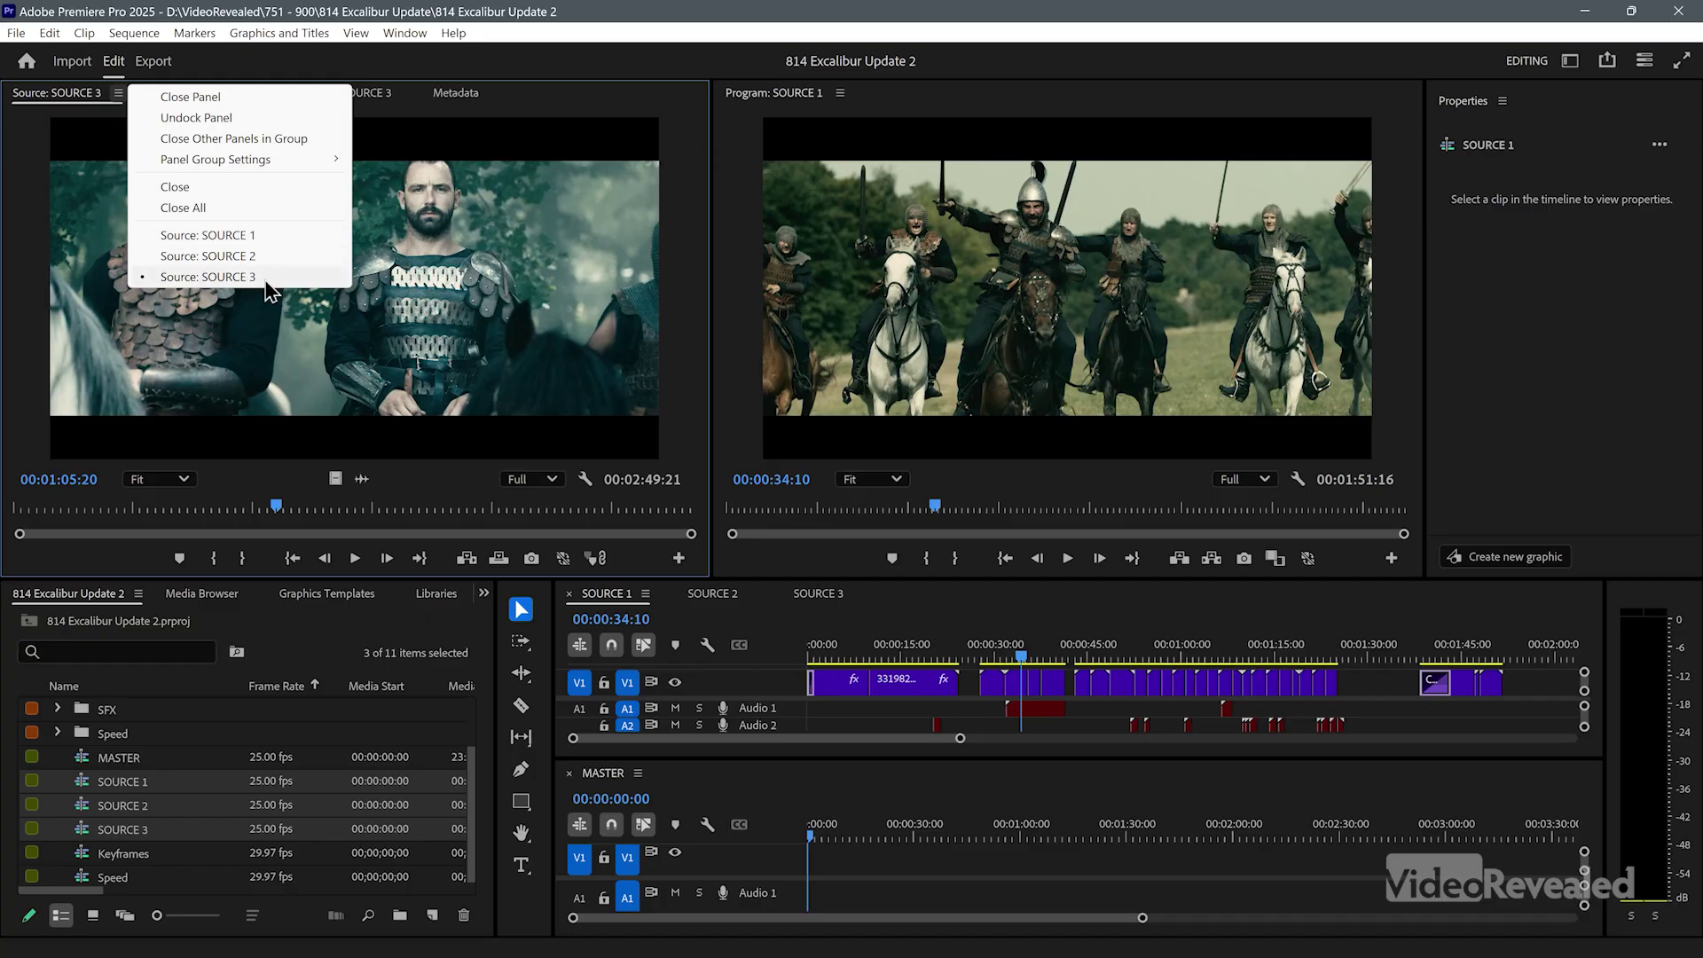
click(565, 107)
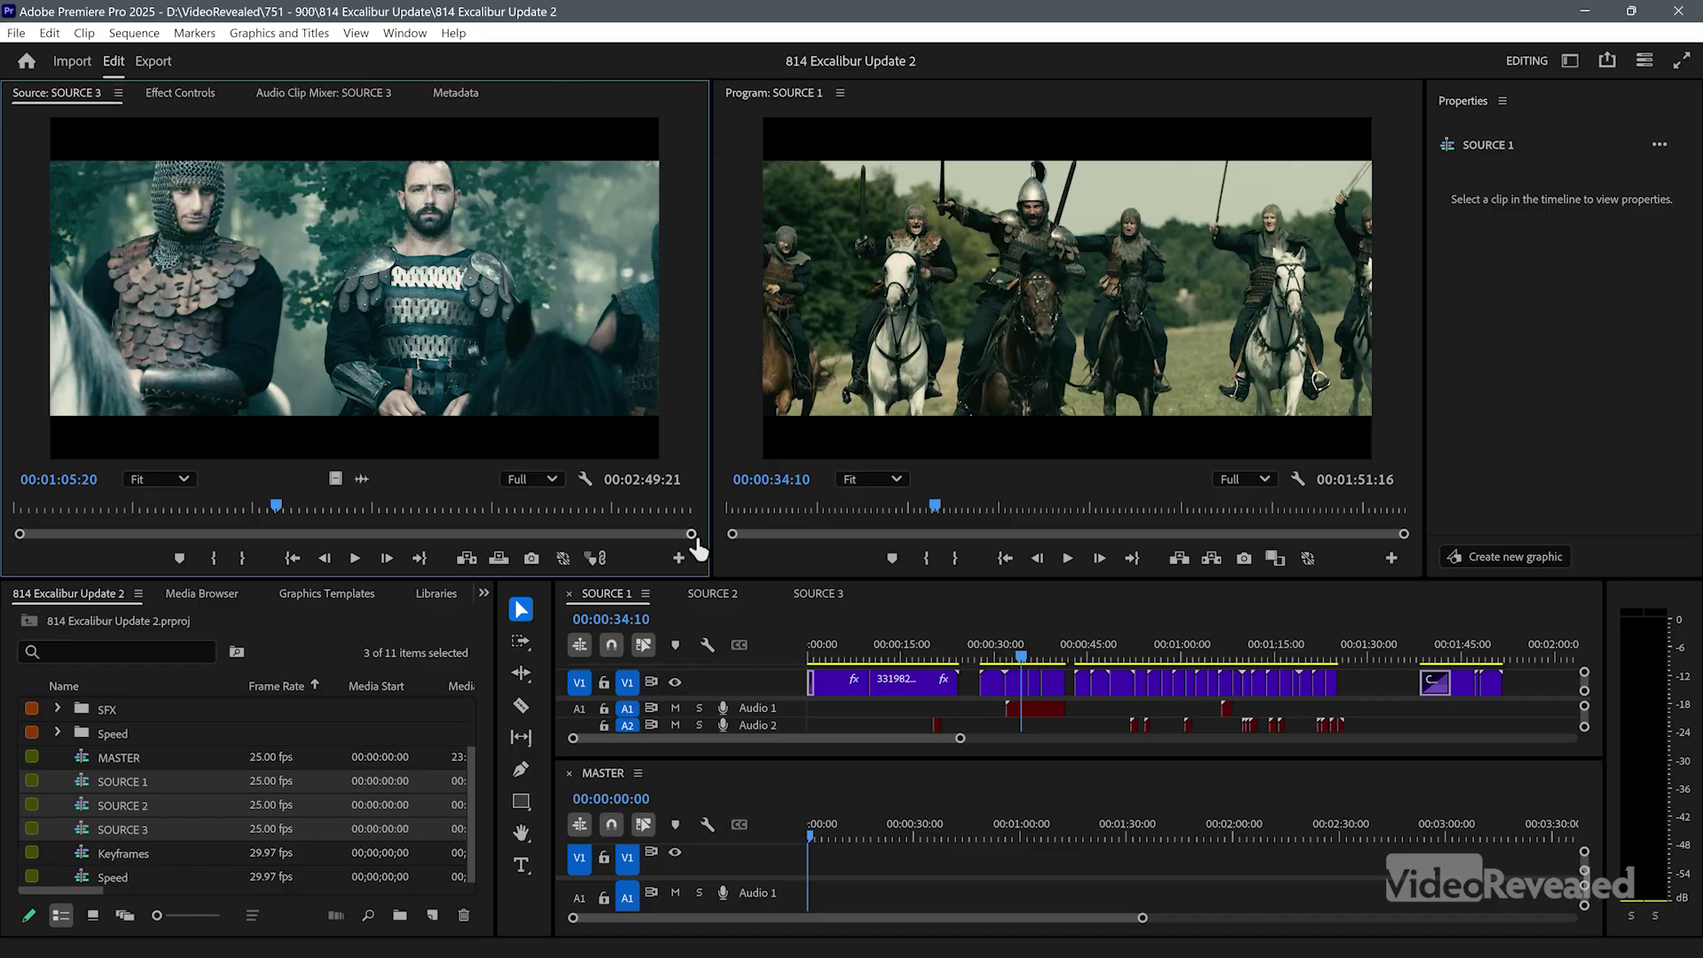
click(611, 798)
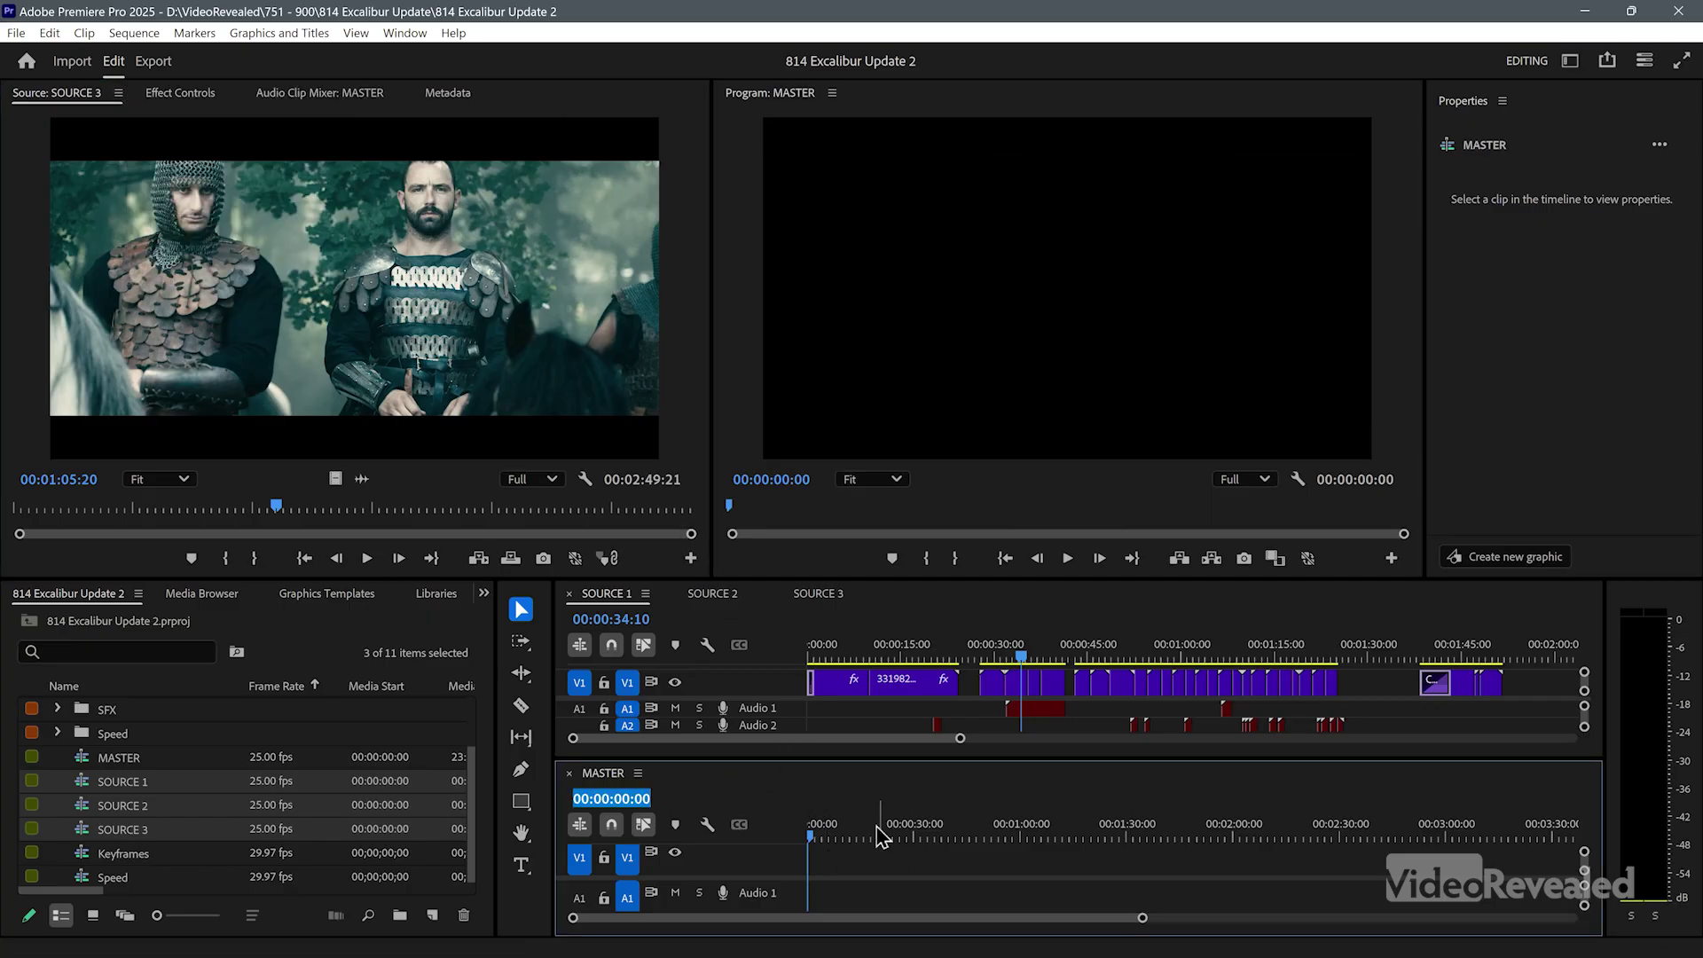
key(Escape)
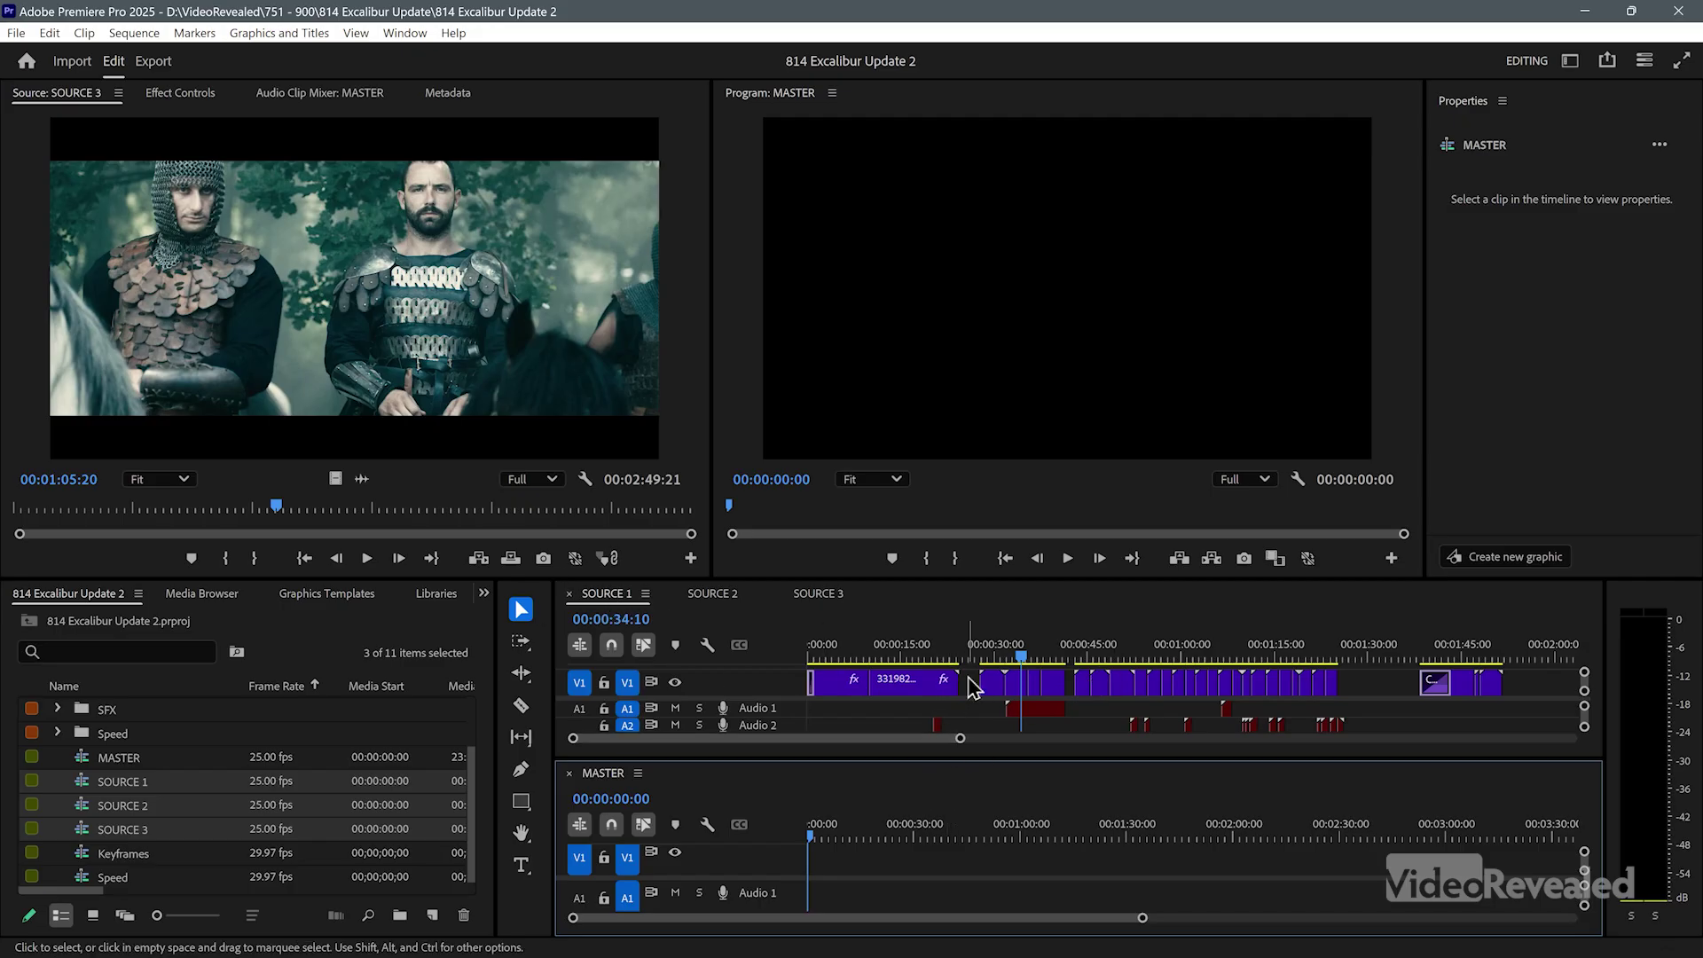
- Copy chosen SOURCE 1 clips and SOURCE 2's last three clips into MASTER V1
drag(974, 685, 877, 858)
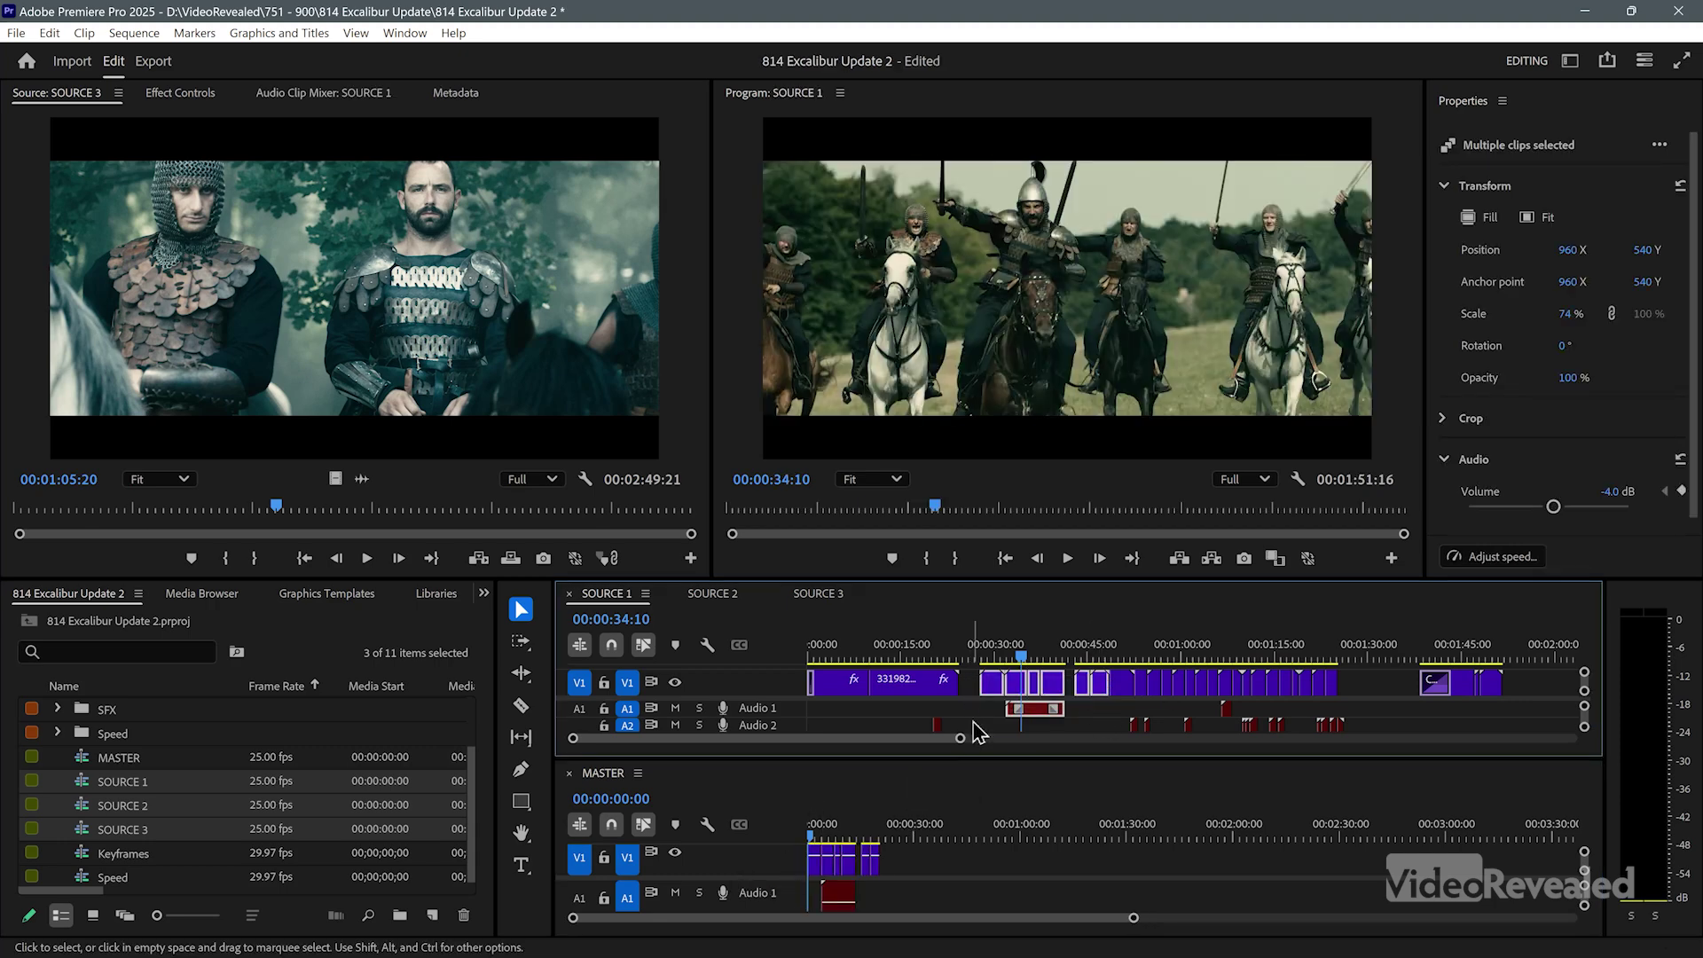
click(732, 594)
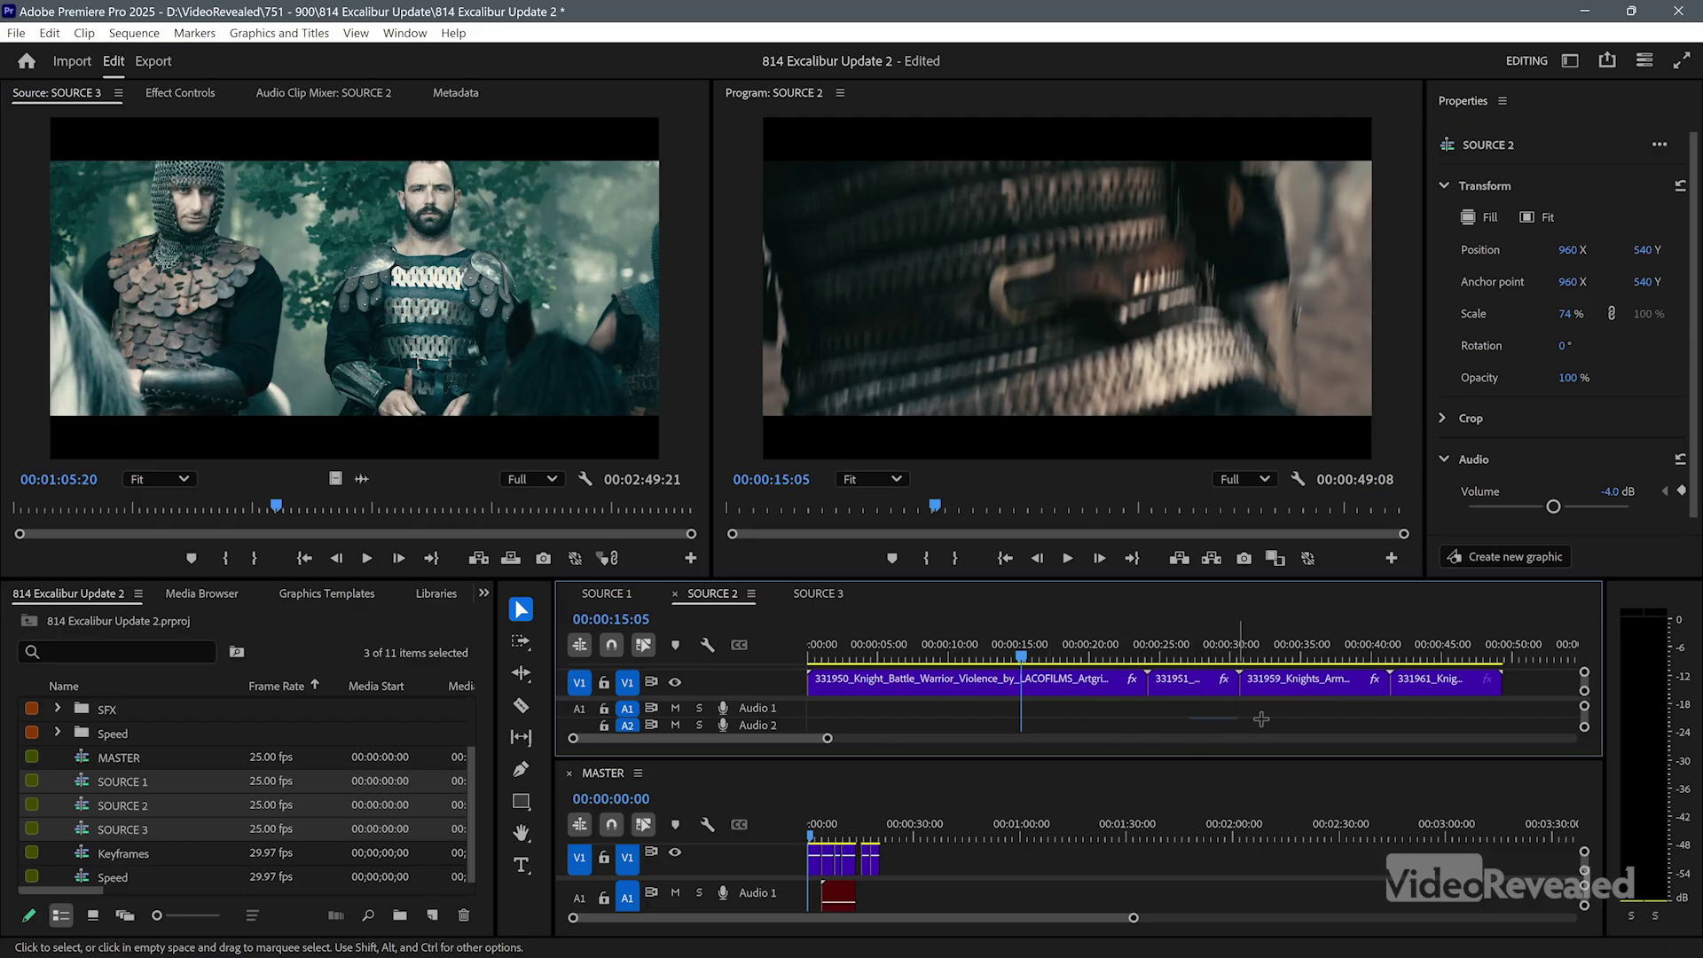
drag(1261, 718, 1509, 679)
drag(1166, 691, 897, 867)
- Add four SOURCE 3 clips after them in MASTER and scrub the assembled edit
click(831, 595)
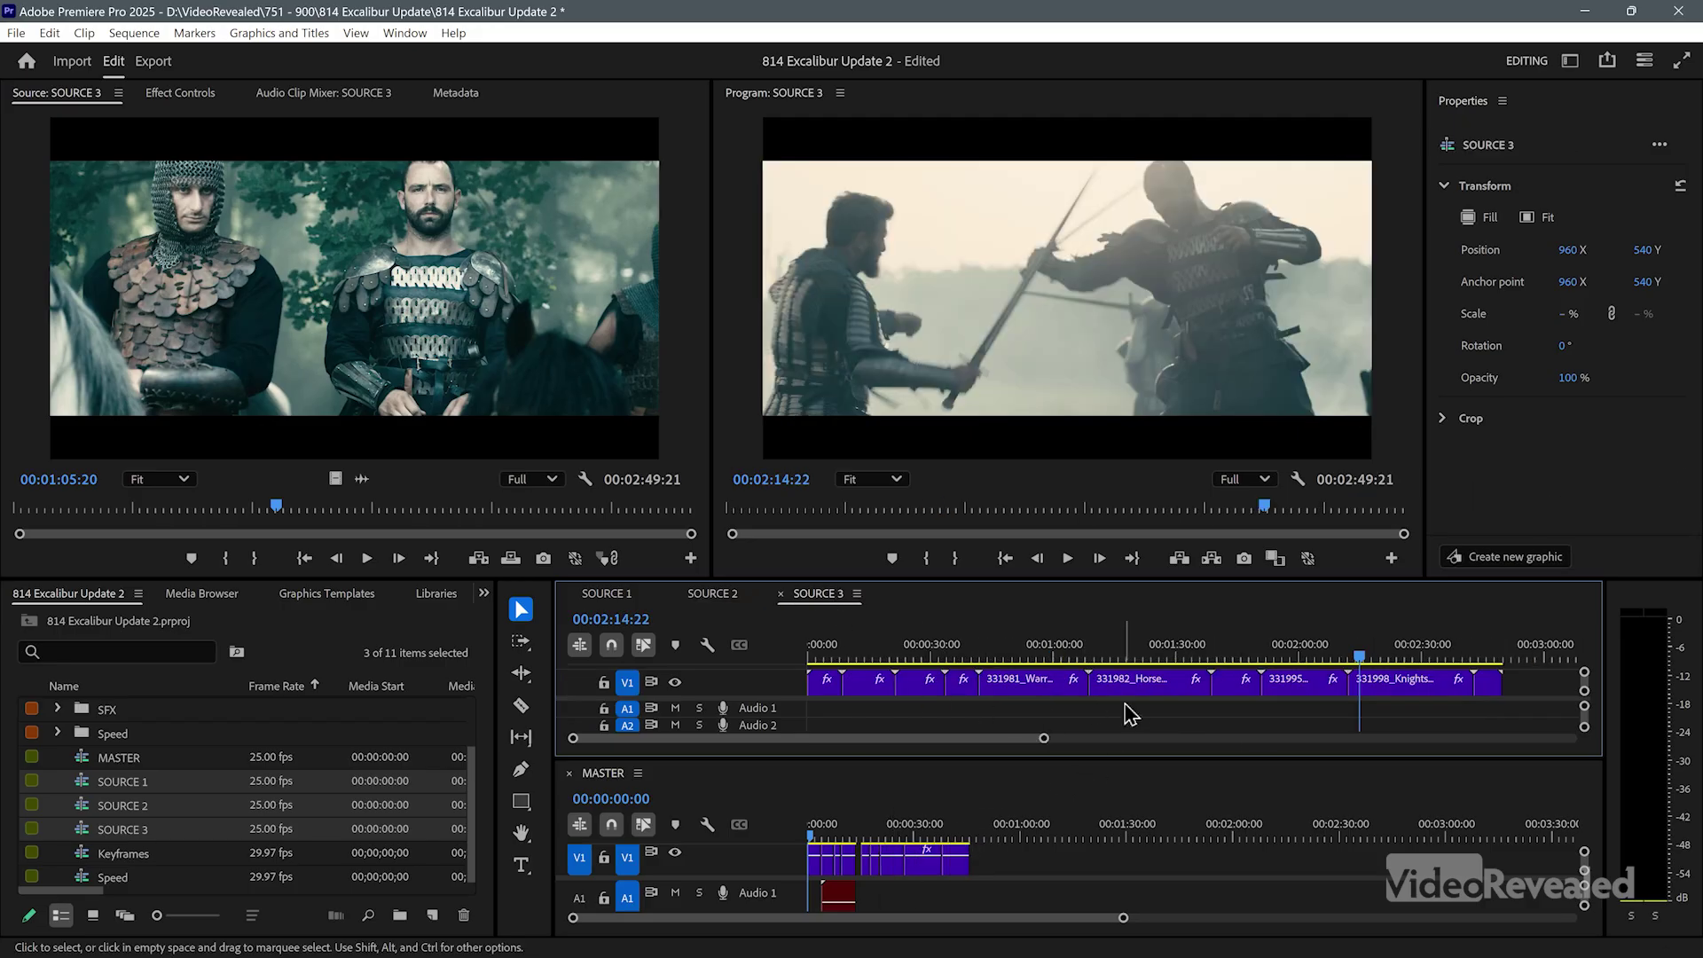
drag(1039, 722, 1291, 685)
drag(1065, 692, 1042, 865)
click(992, 812)
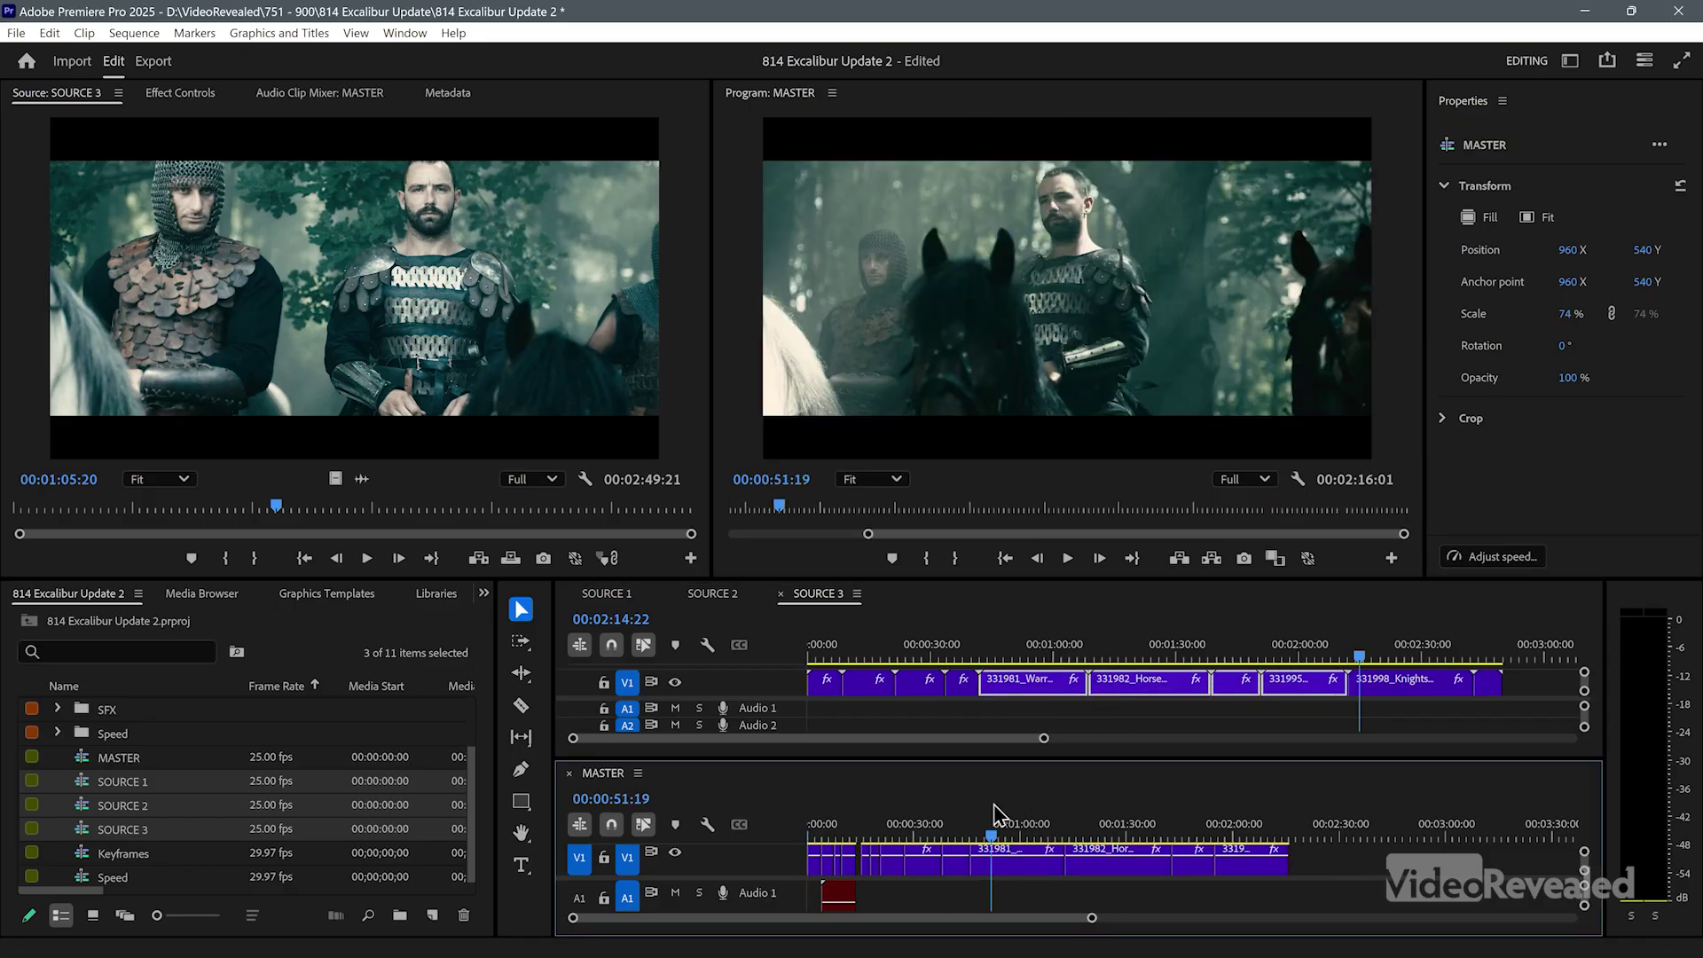
drag(995, 807, 883, 821)
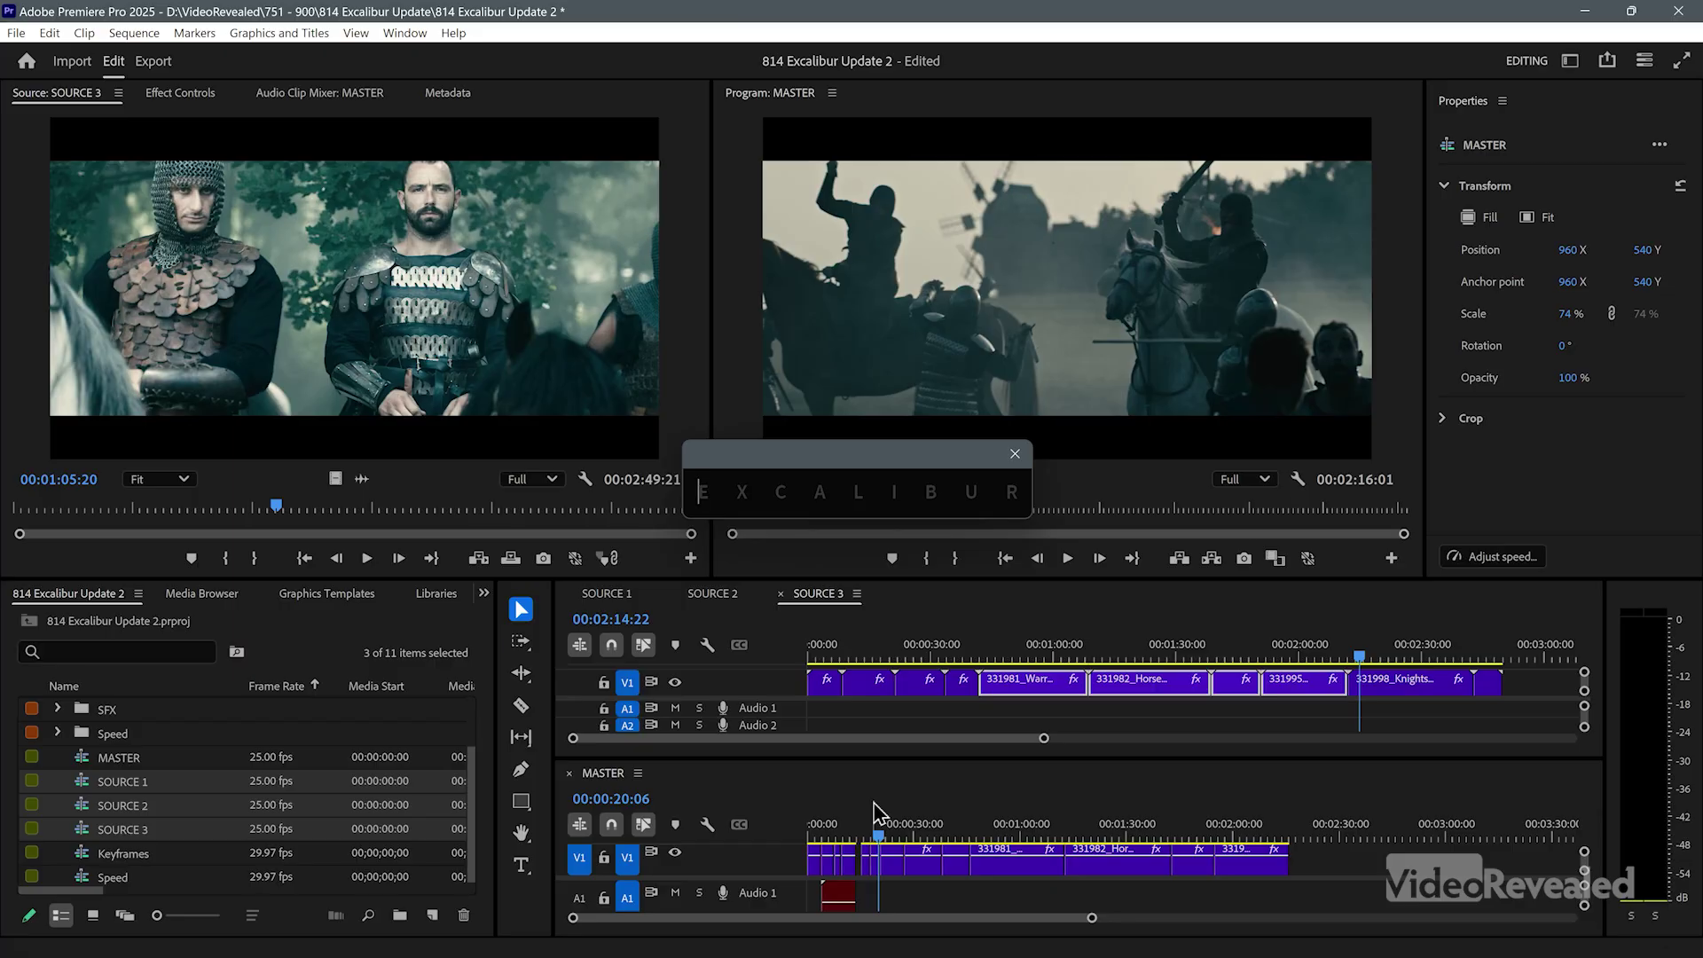
- Run Match Frame to Source Sequence from MASTER at 00:00:18:07 and check the loaded sources
click(873, 825)
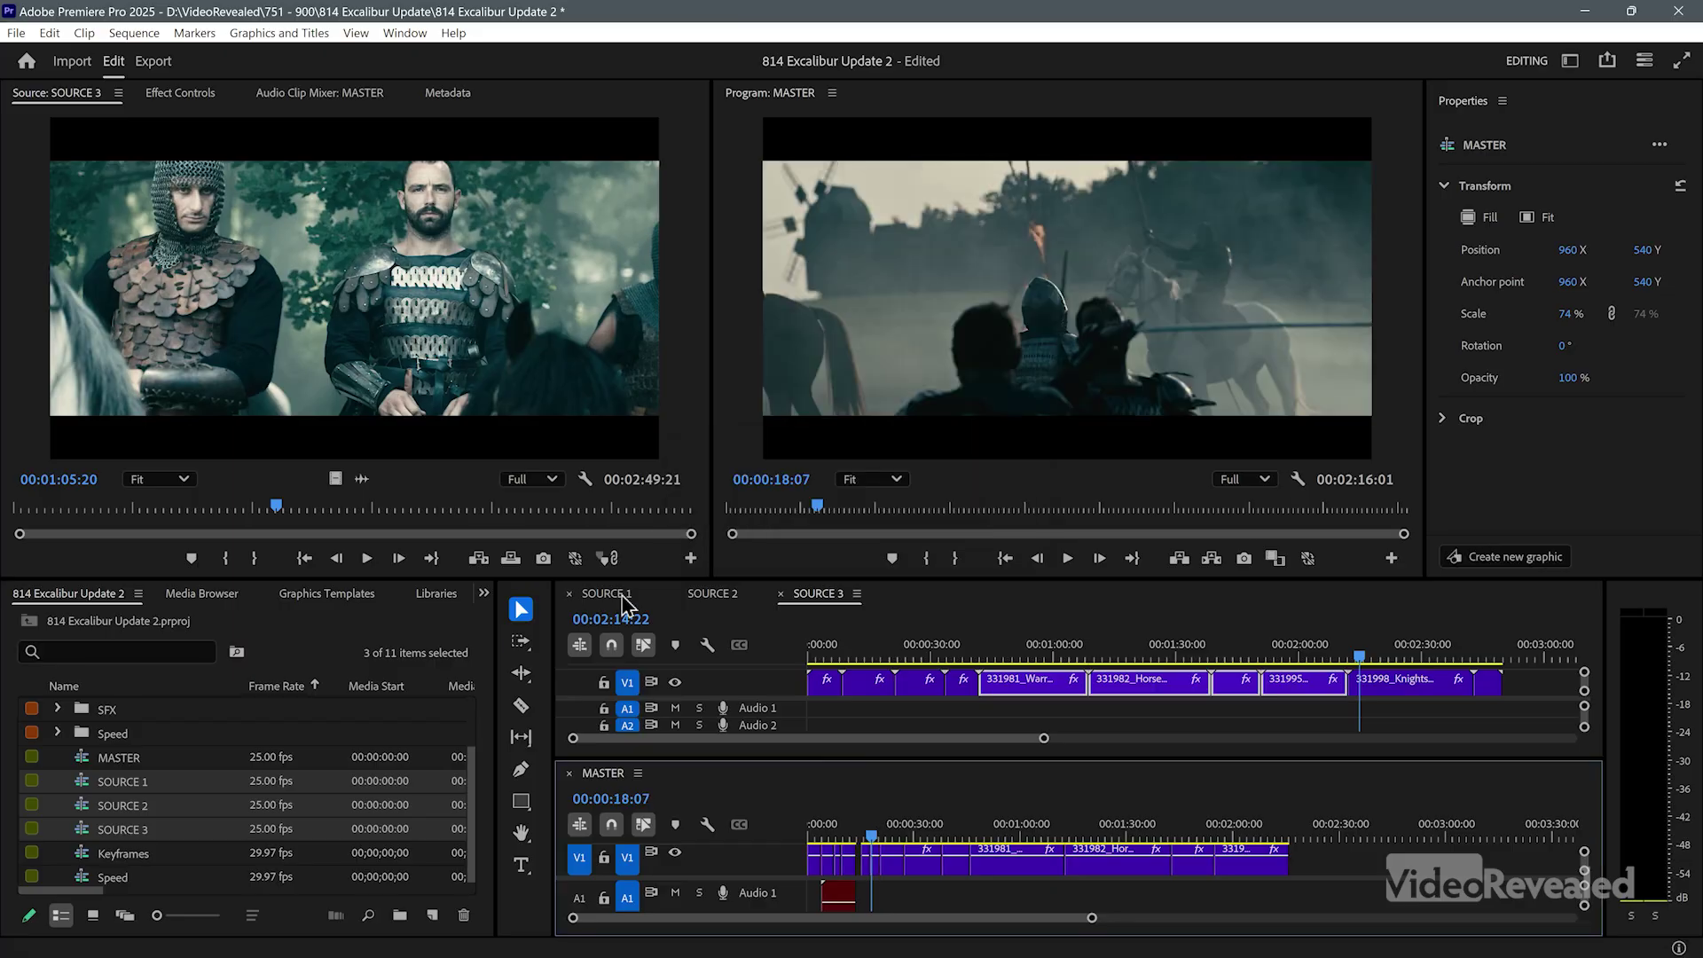
click(607, 594)
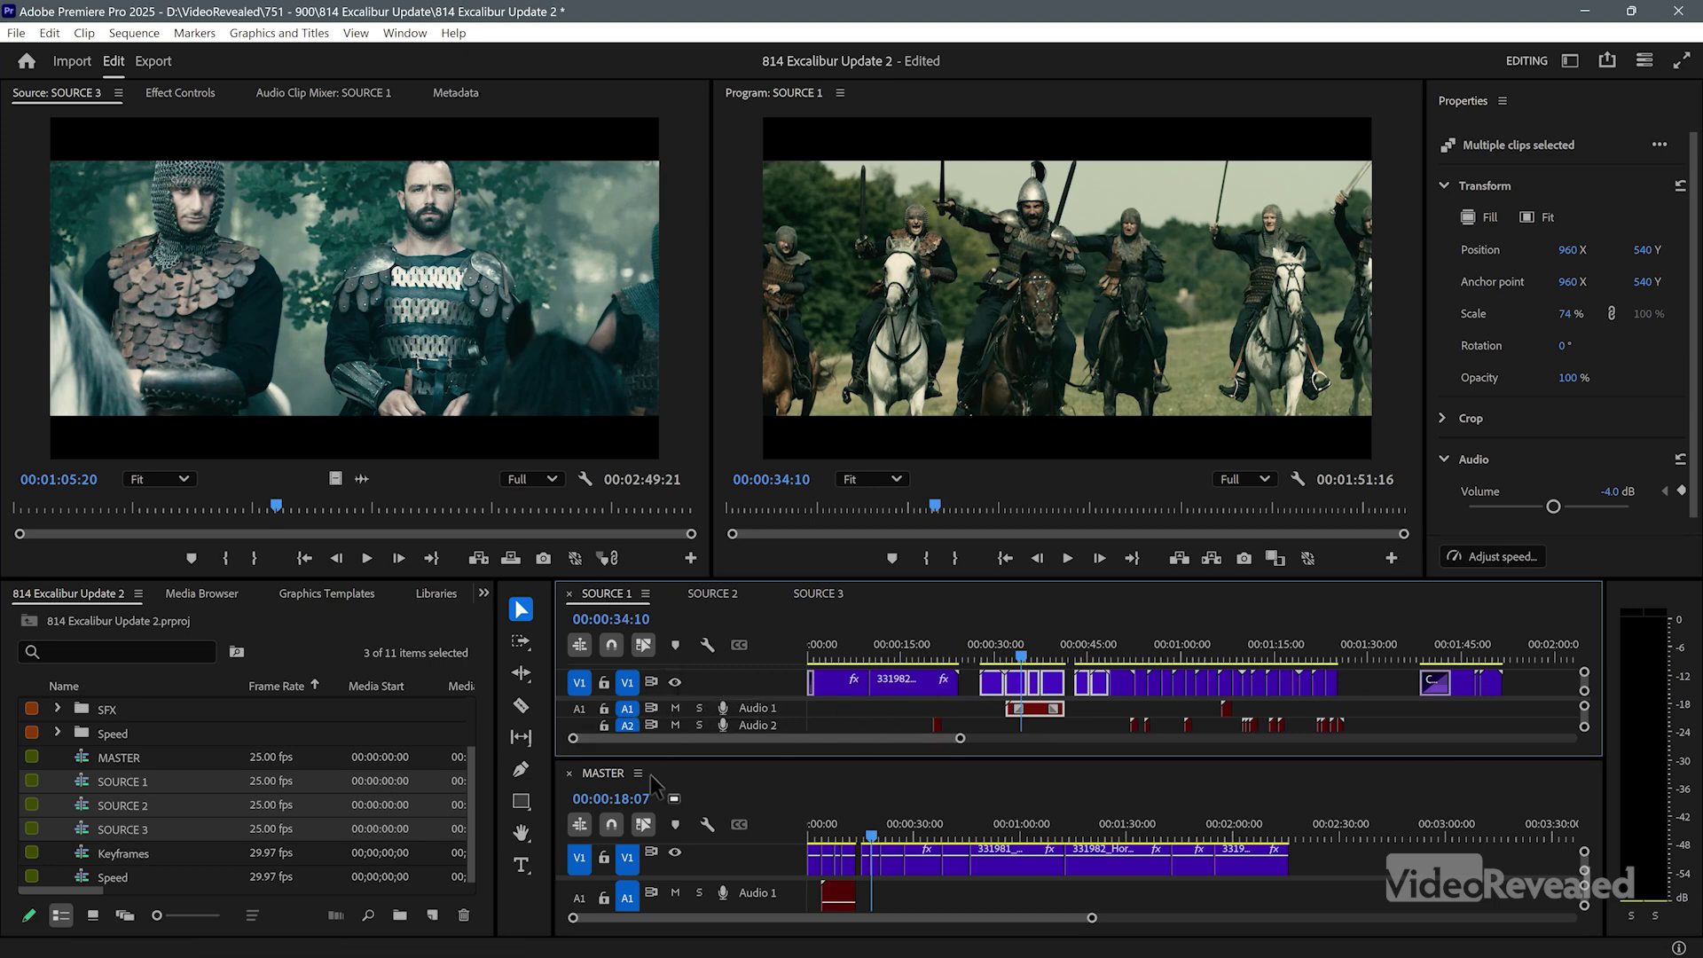
key(ctrl+space)
text(mat)
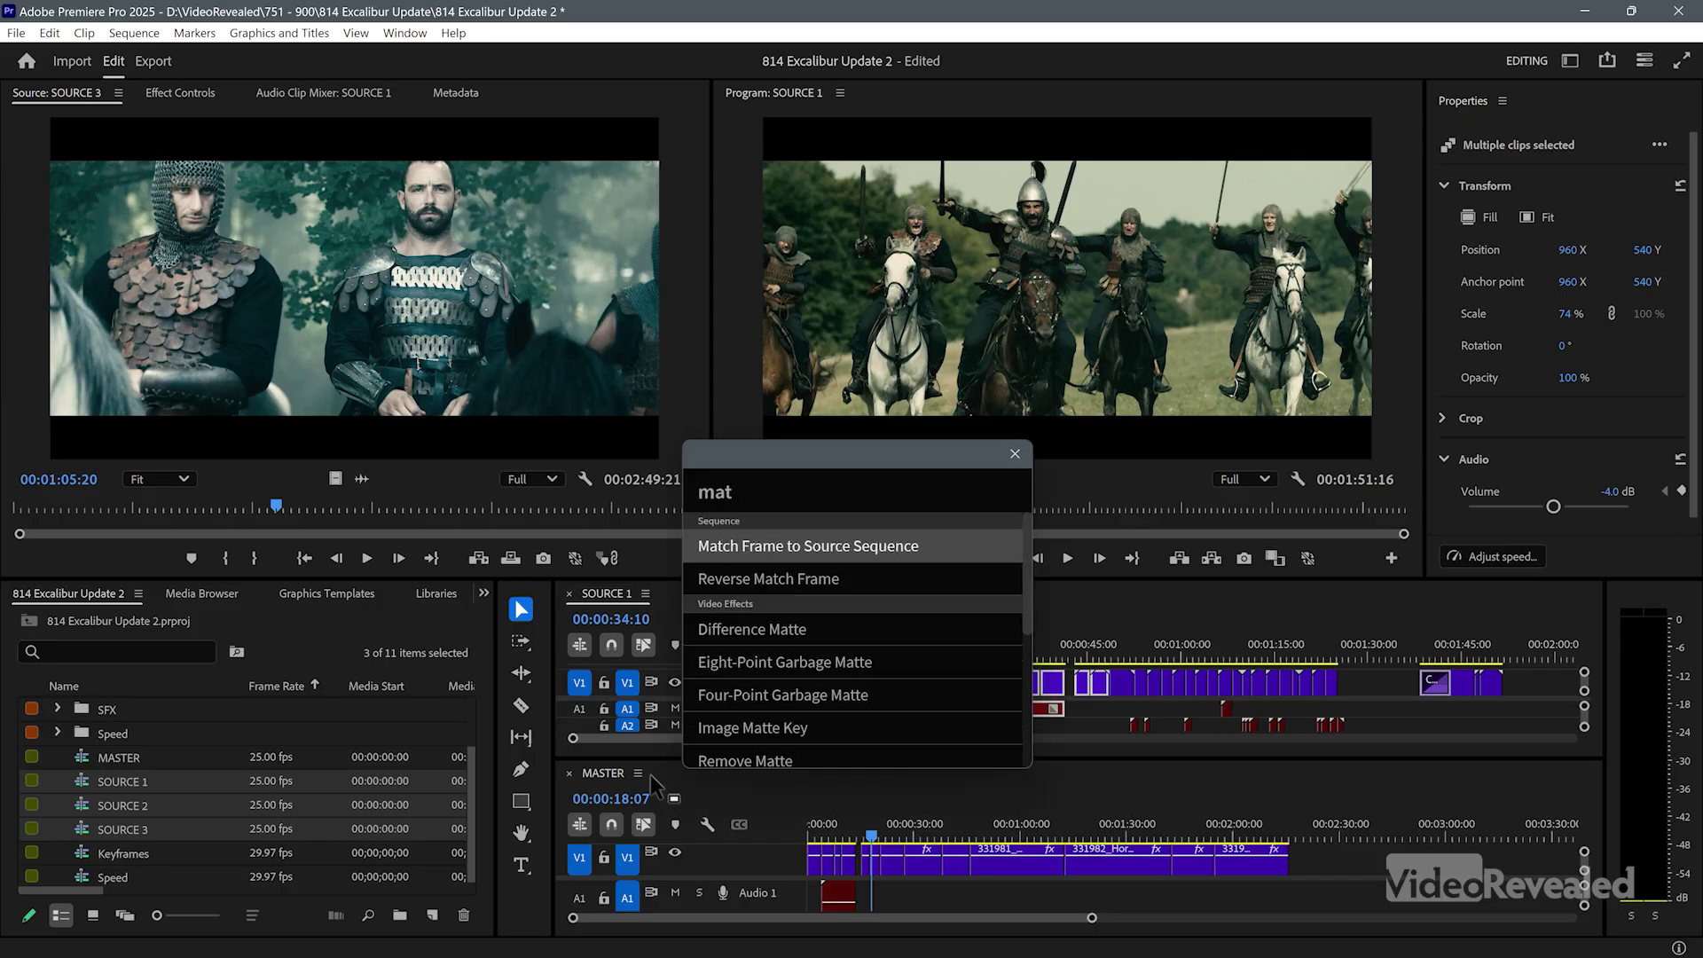
key(Return)
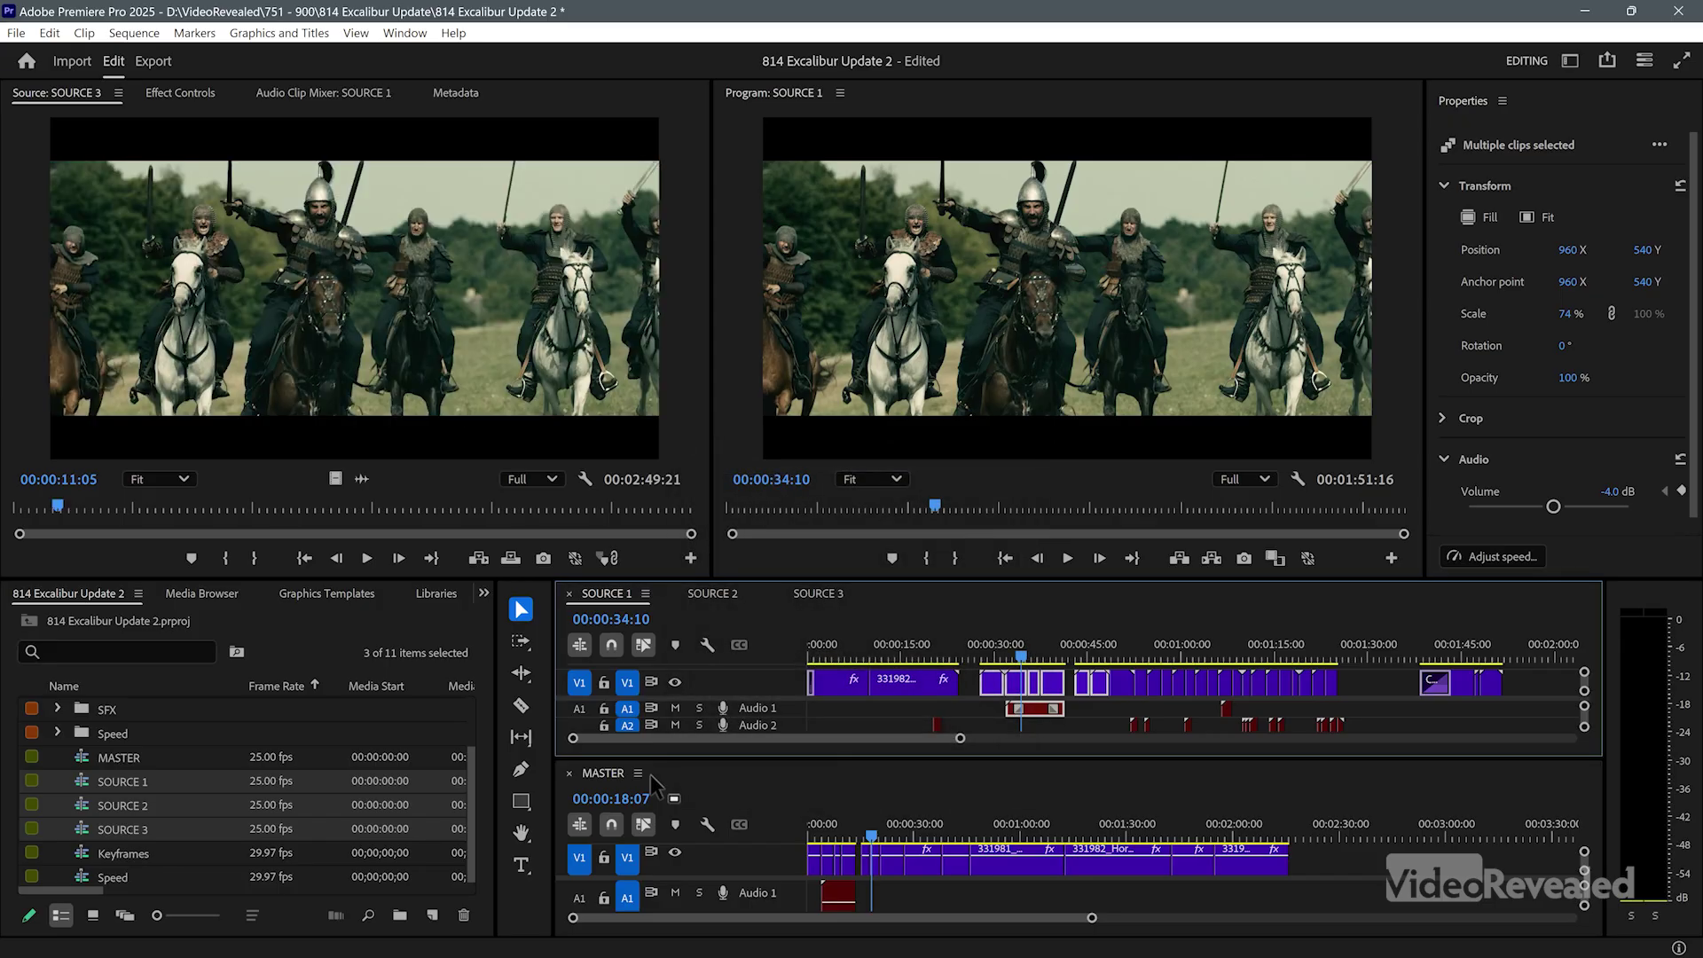
click(120, 93)
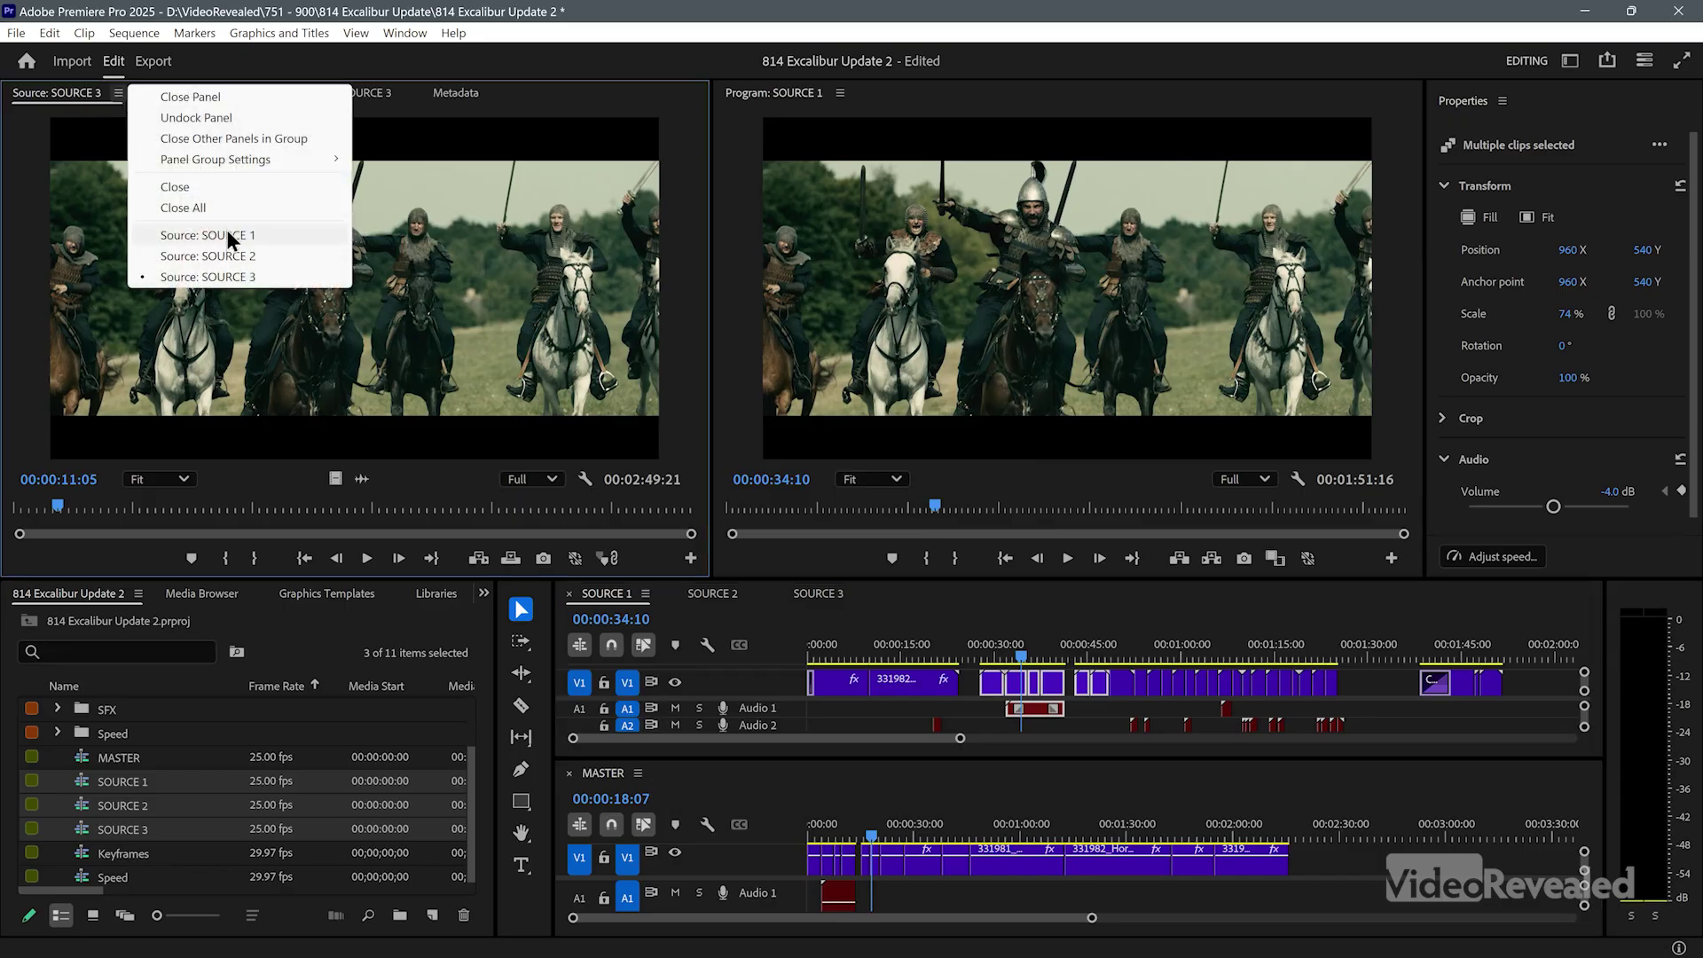
click(710, 595)
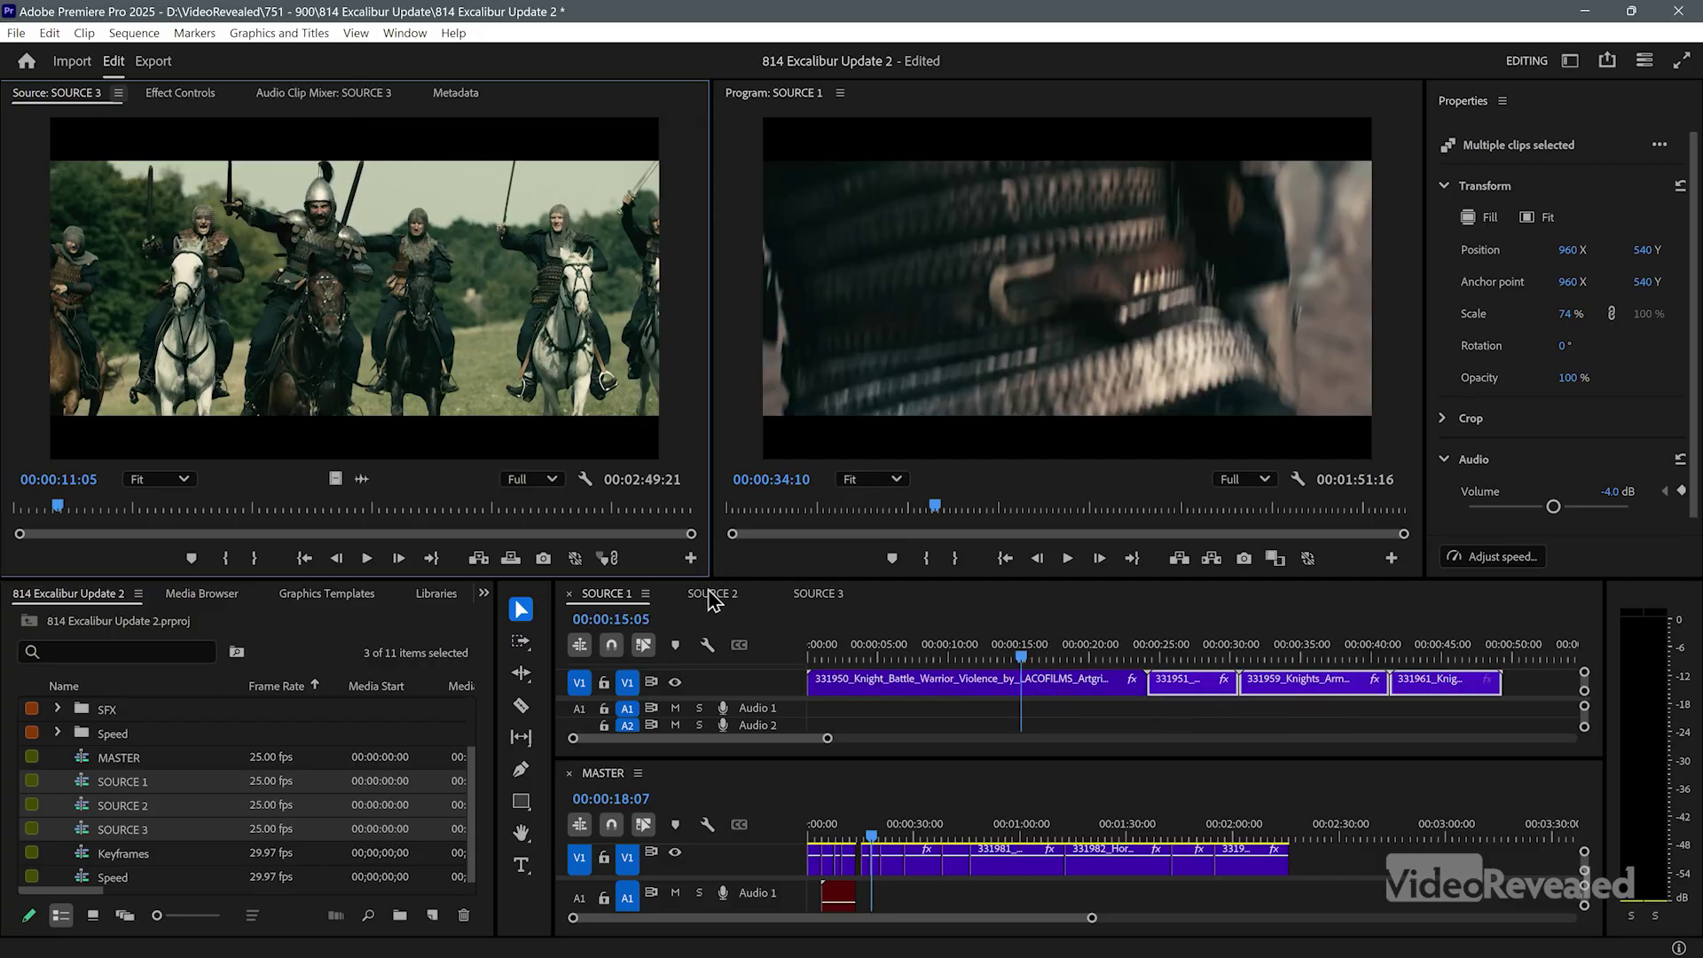
- Show SOURCE 2 in the source viewer and scrub through SOURCE 3's shots
key(alt+space)
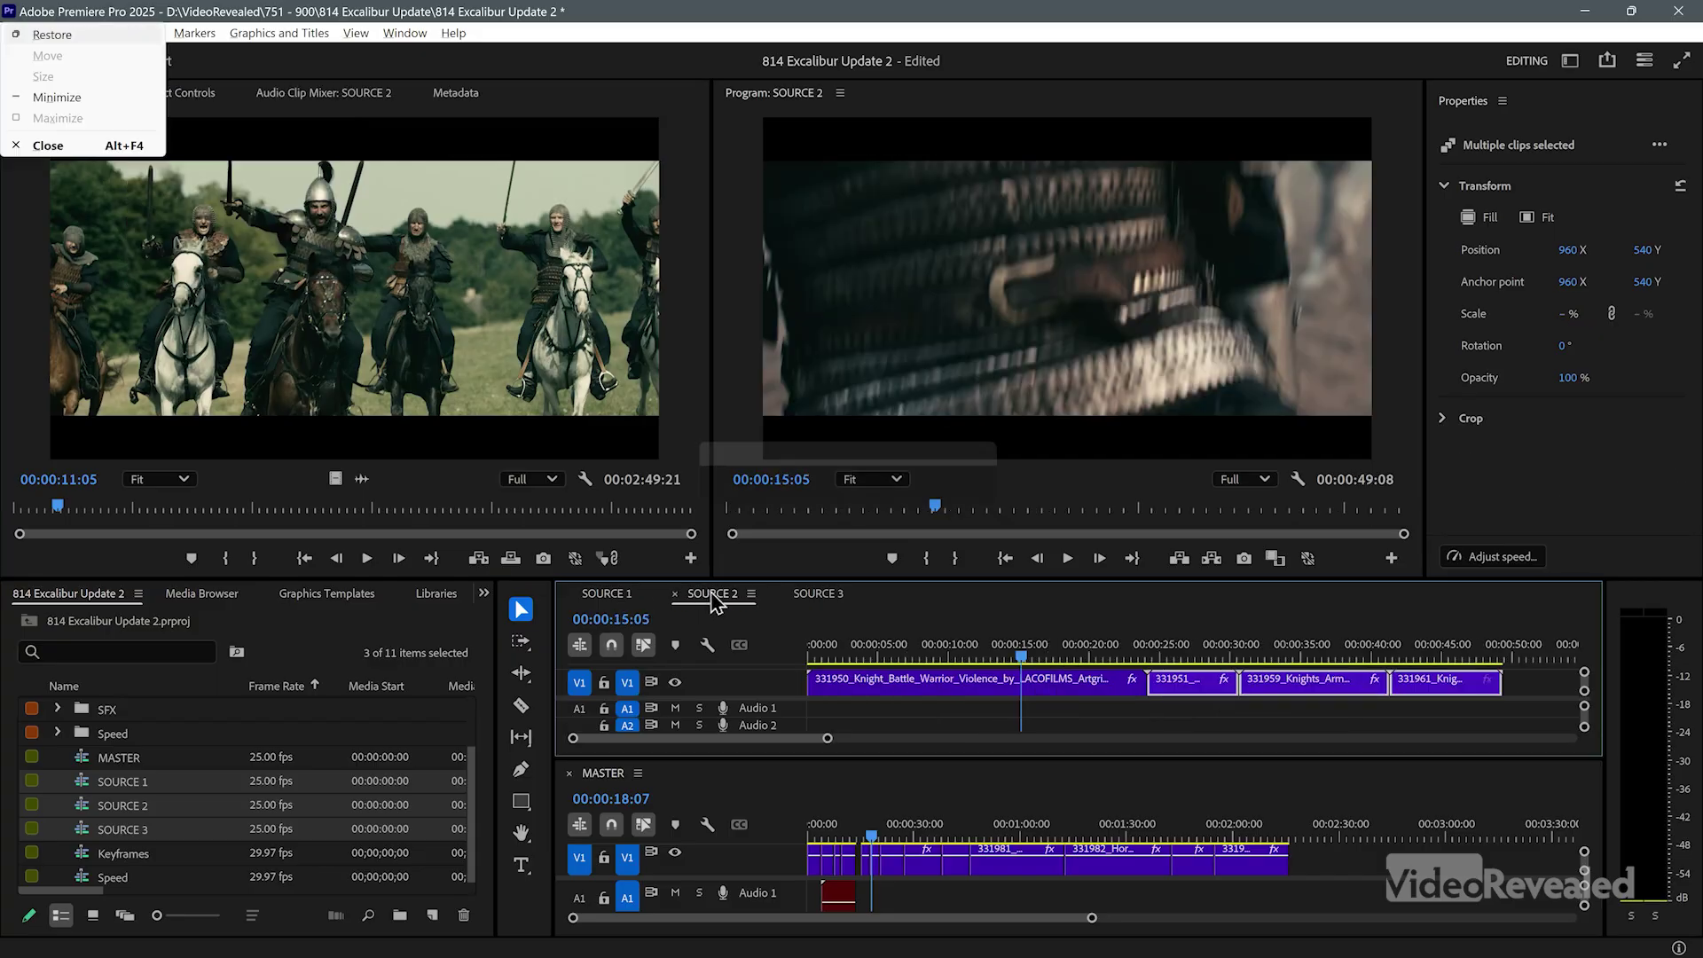
text(mat)
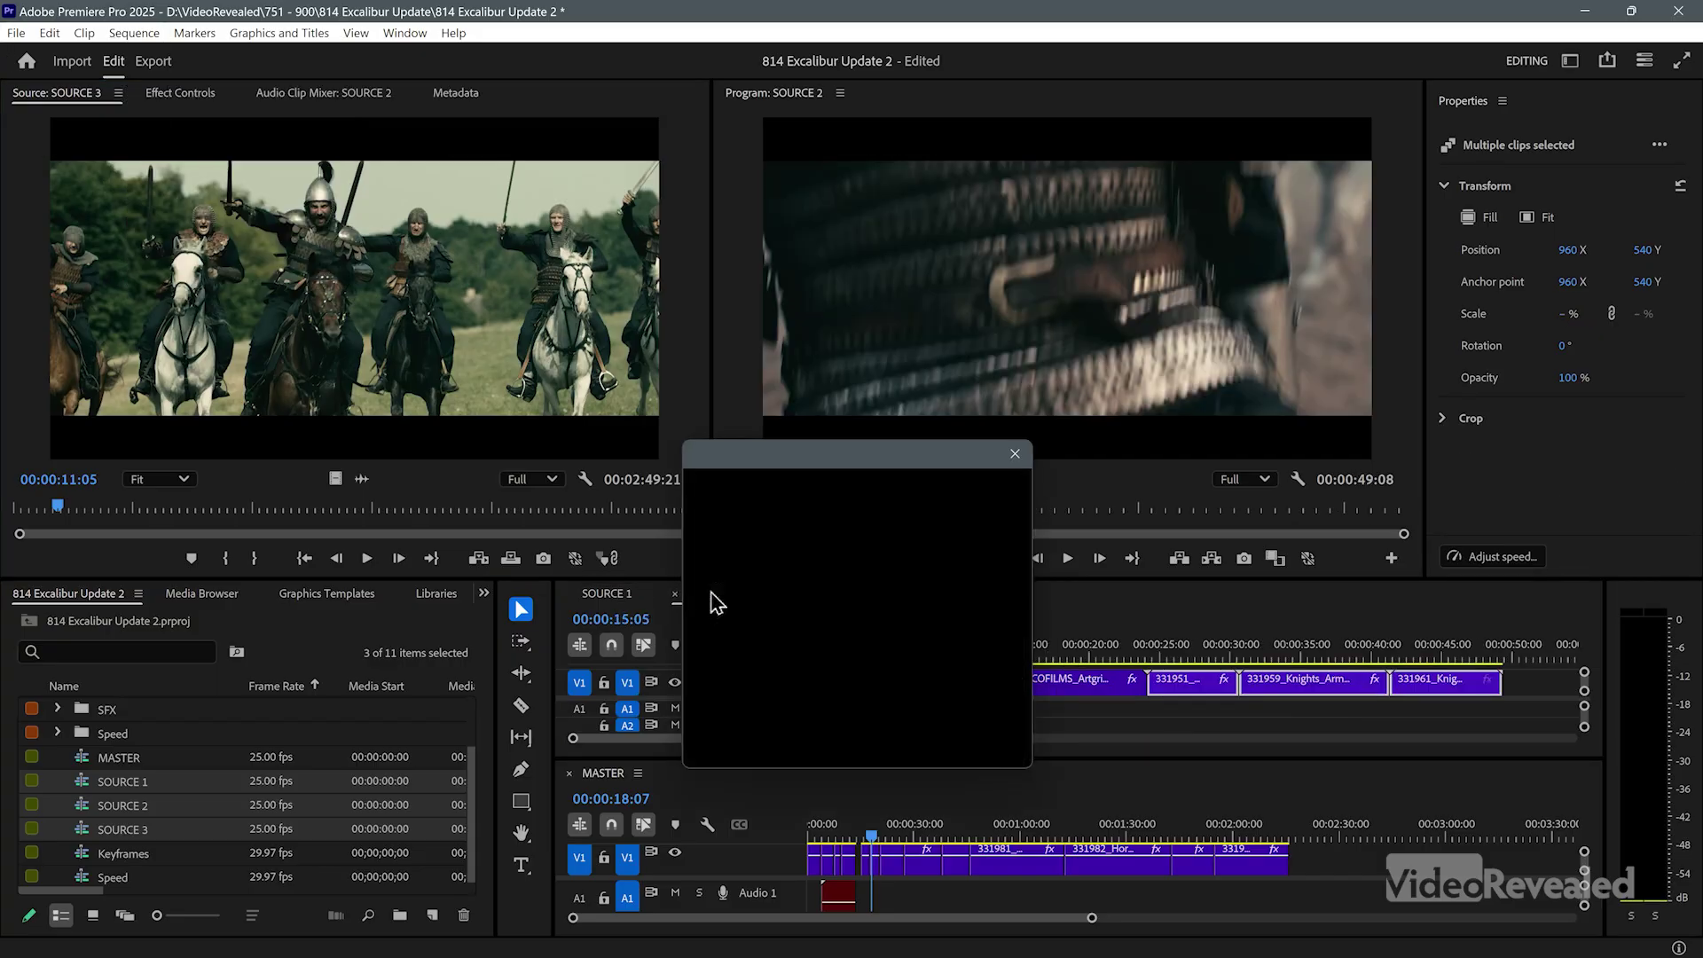
drag(717, 603, 715, 603)
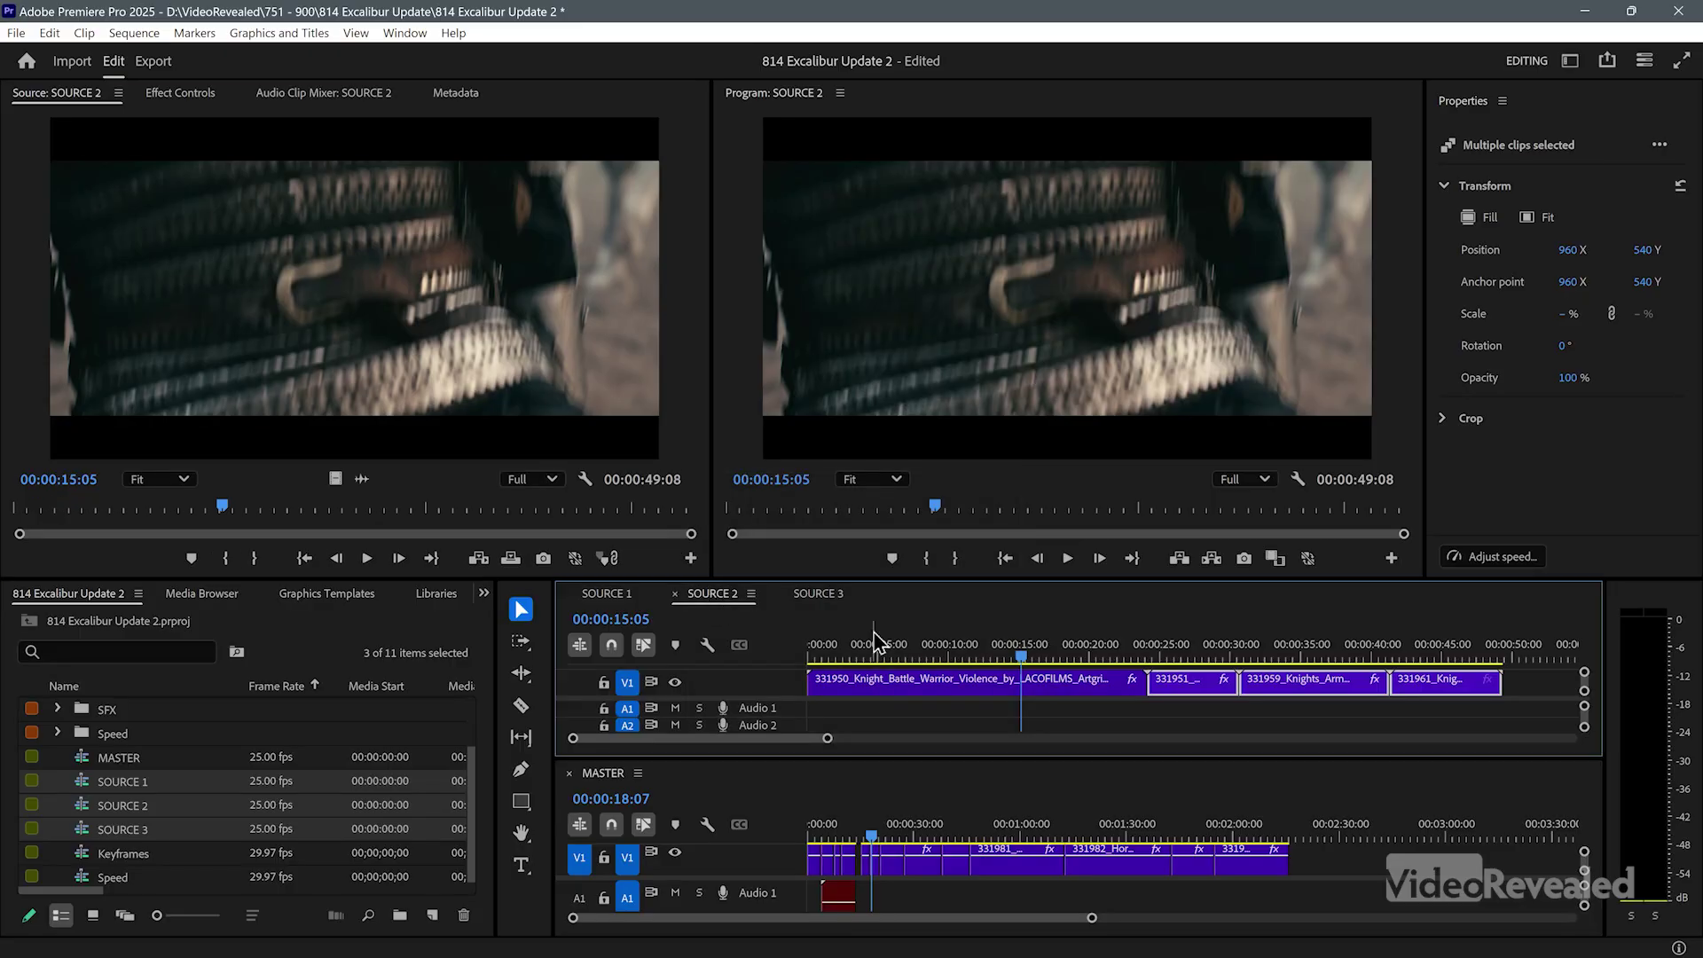
click(830, 597)
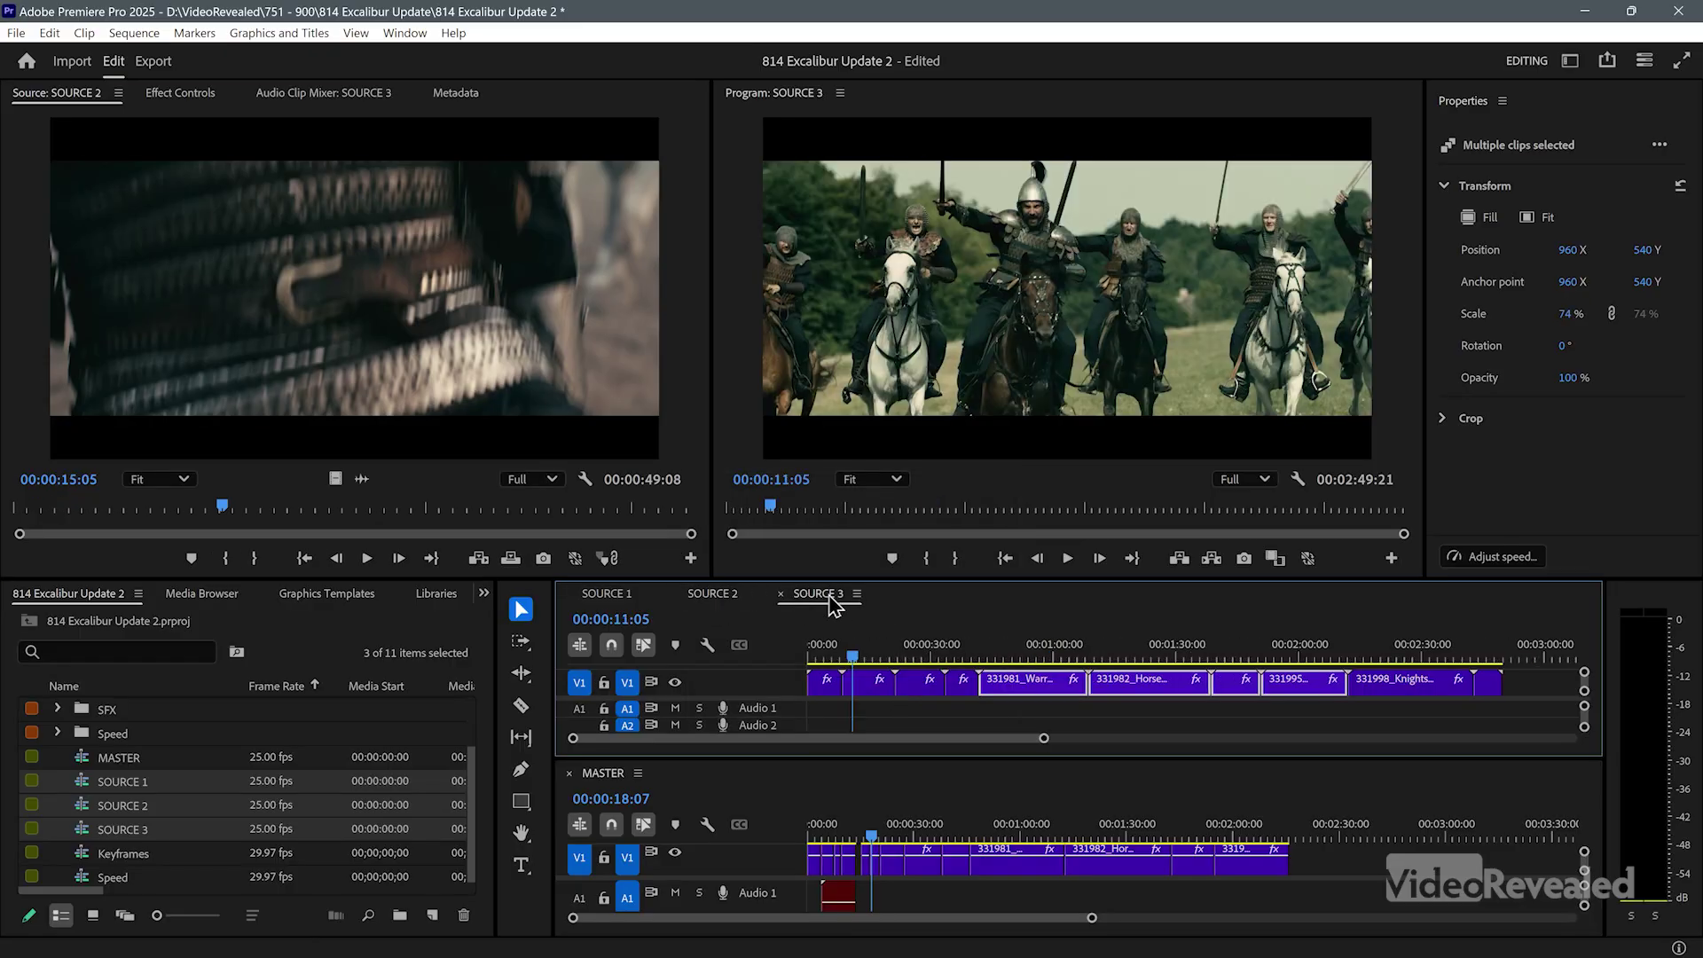
drag(981, 641, 905, 644)
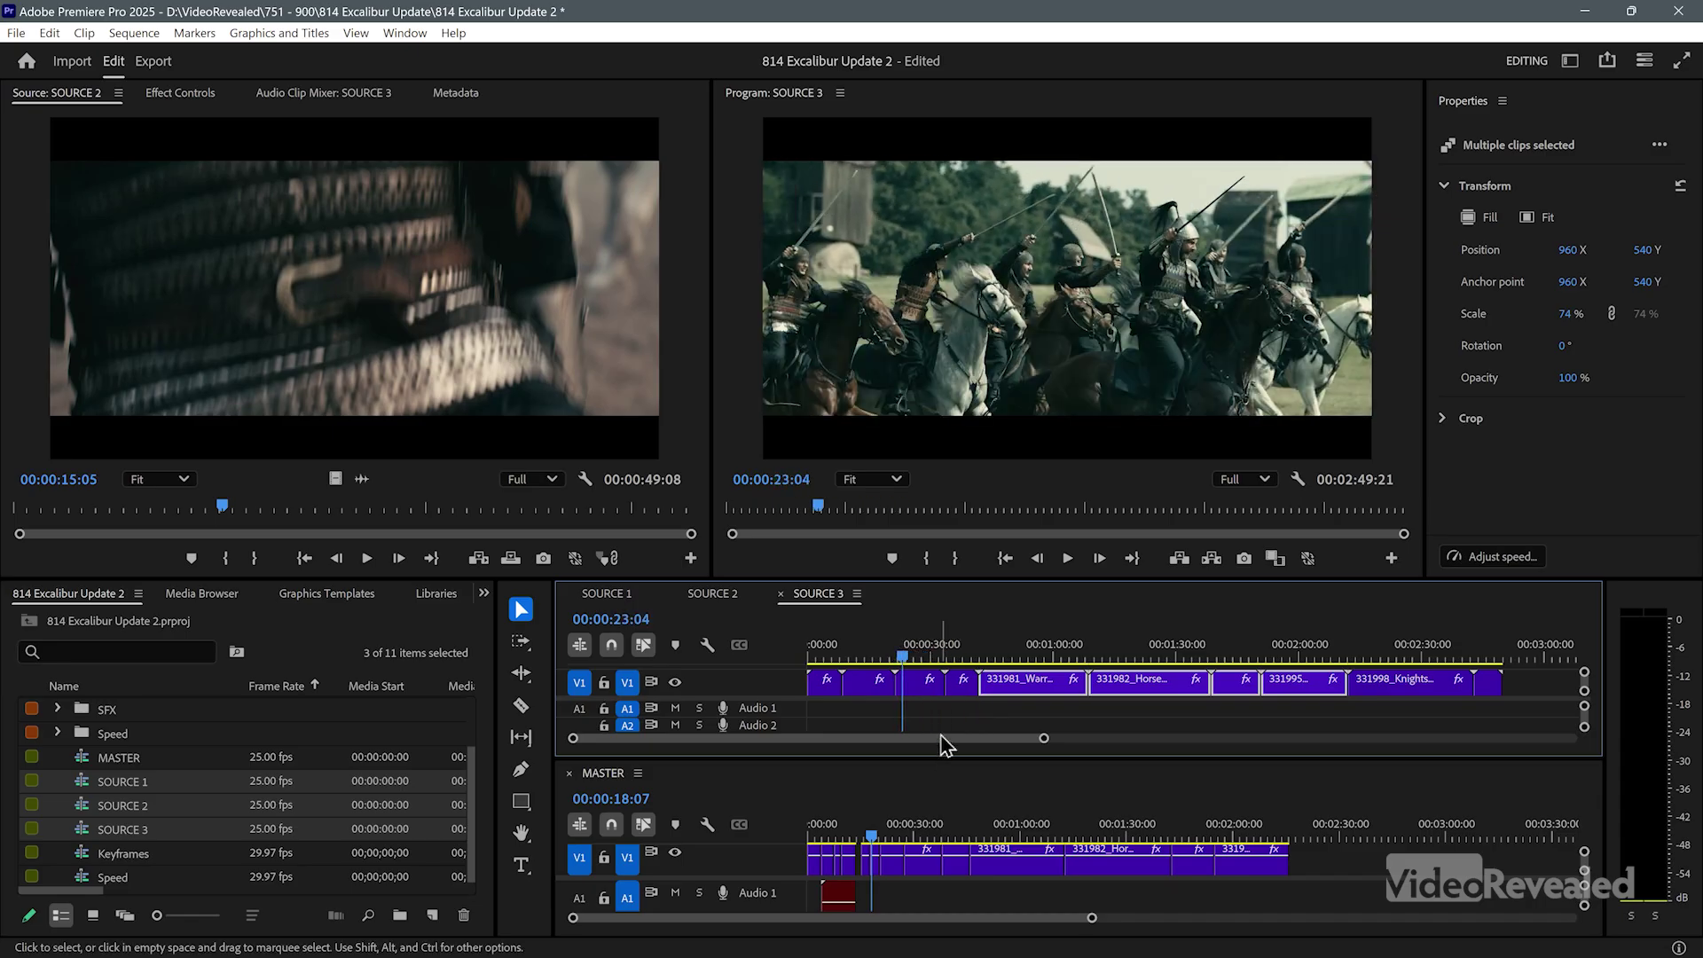
- Match a later MASTER battle shot to its source sequence with 'mat'
click(979, 805)
drag(1021, 832, 1180, 805)
key(ctrl+space)
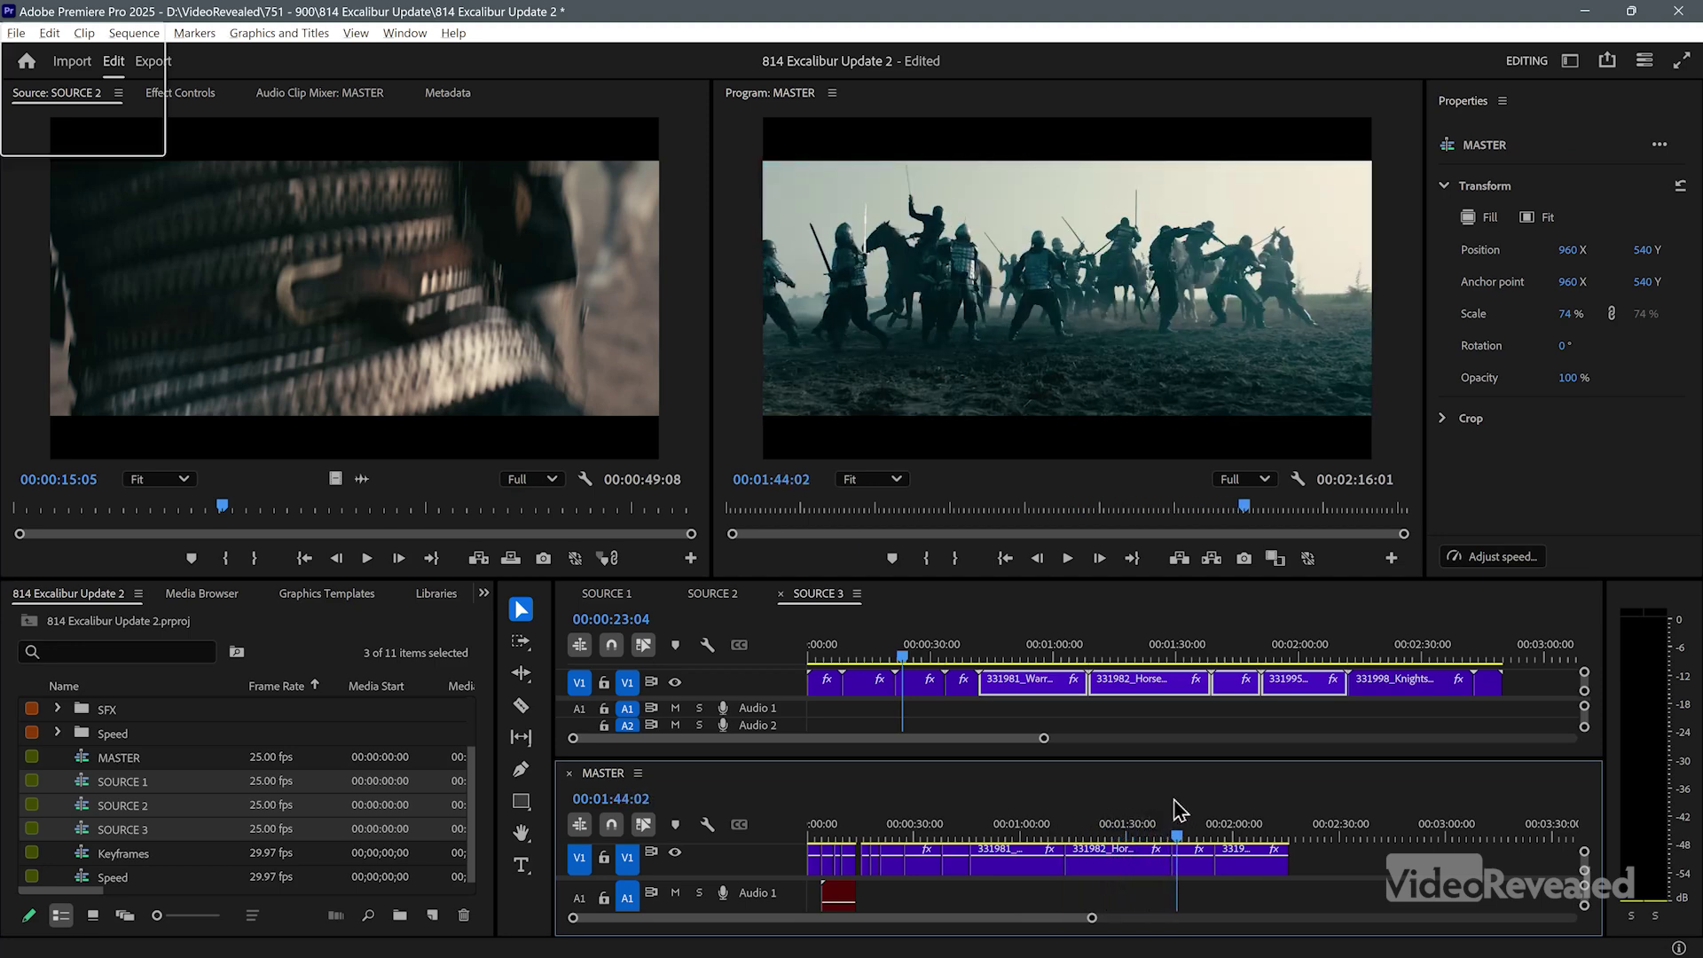
text(mat)
key(Return)
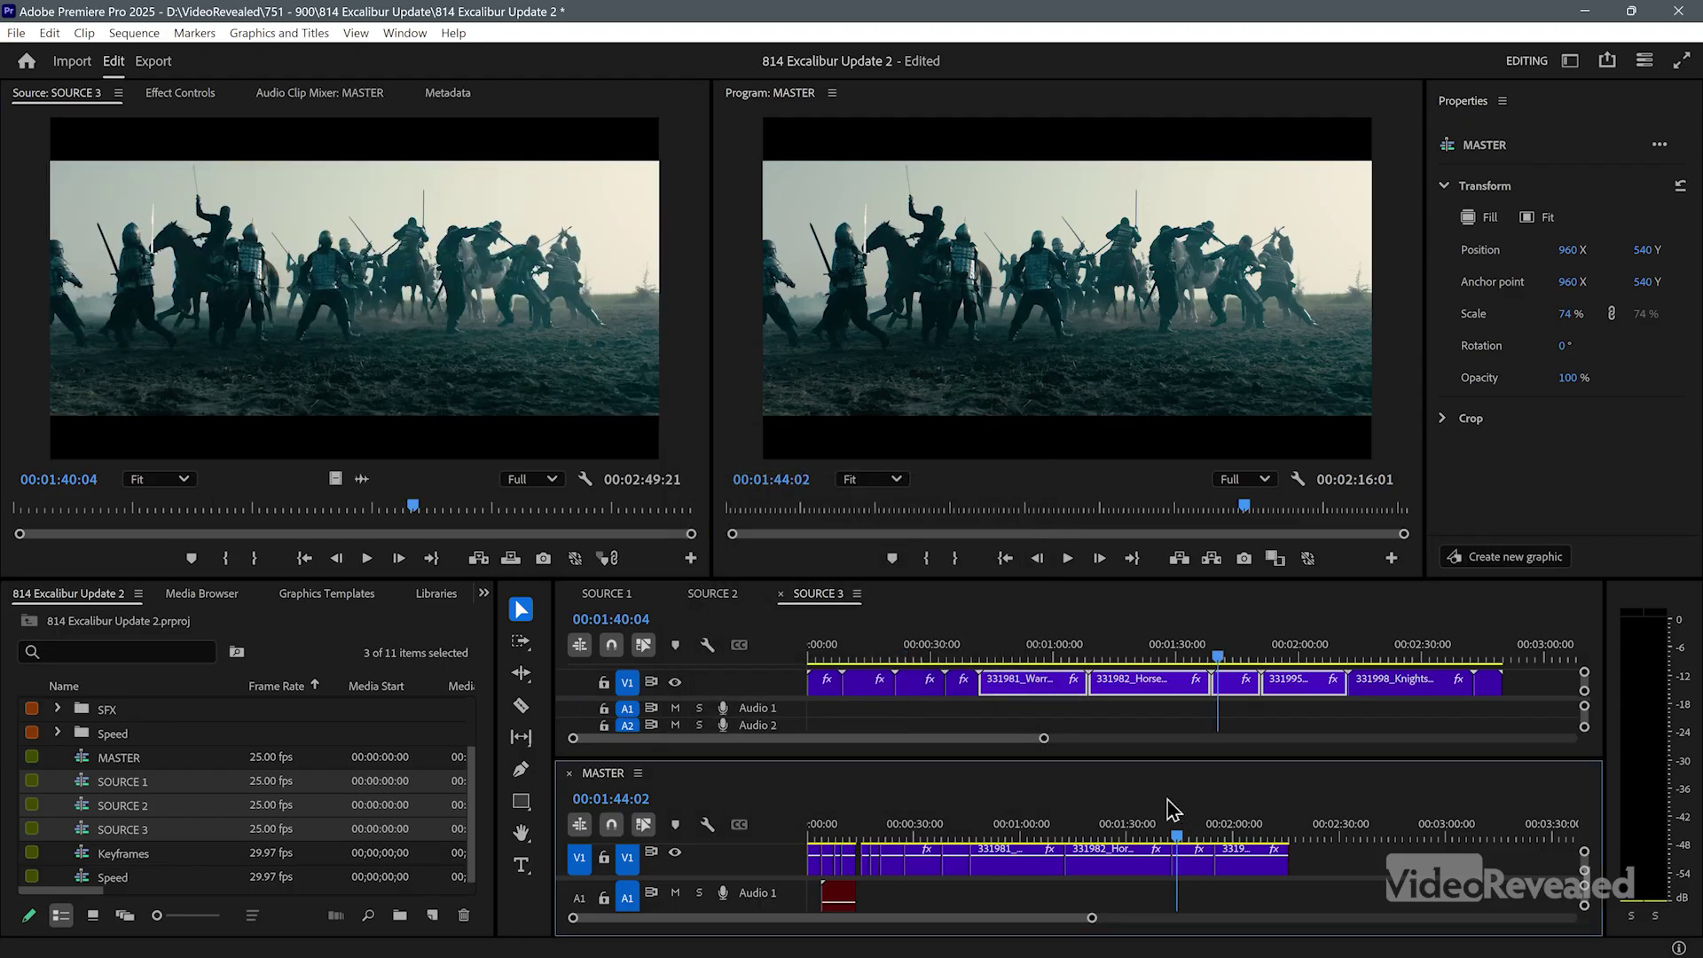
- Match the MASTER forest riders shot back to its source sequence
drag(1029, 812, 1011, 812)
key(ctrl+space)
text(mat)
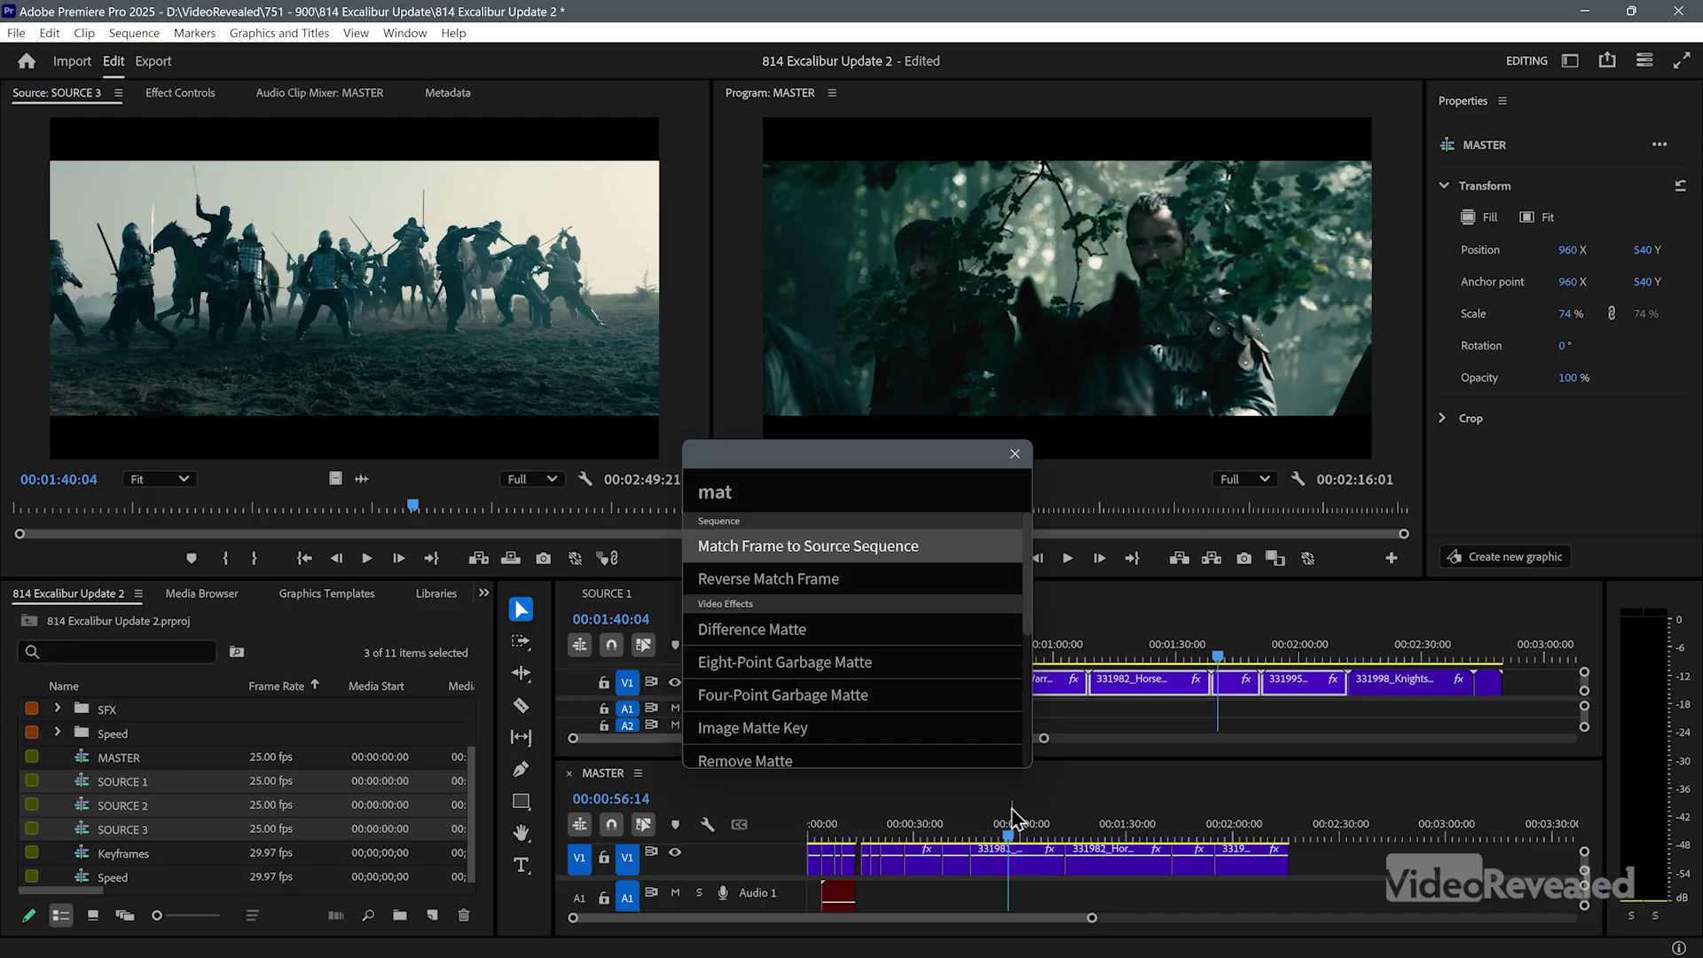
key(Return)
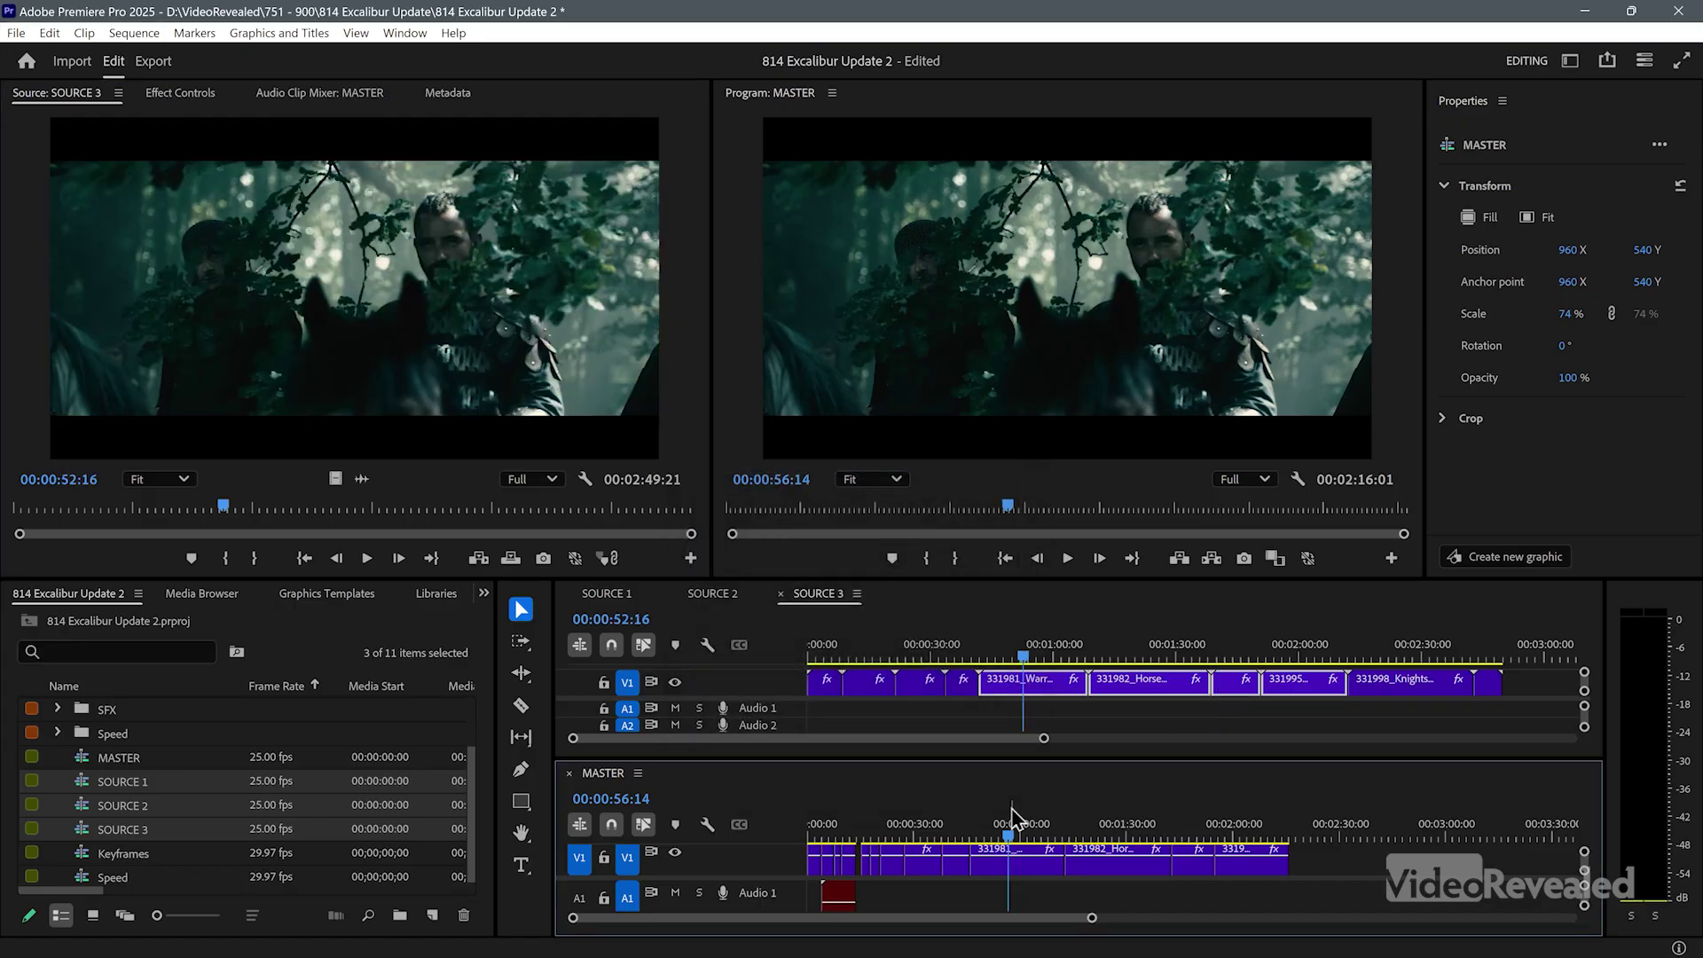
- Match the helmeted knight shot, then scrub SOURCE 2 to the bearded man with the white horse
drag(973, 811, 931, 817)
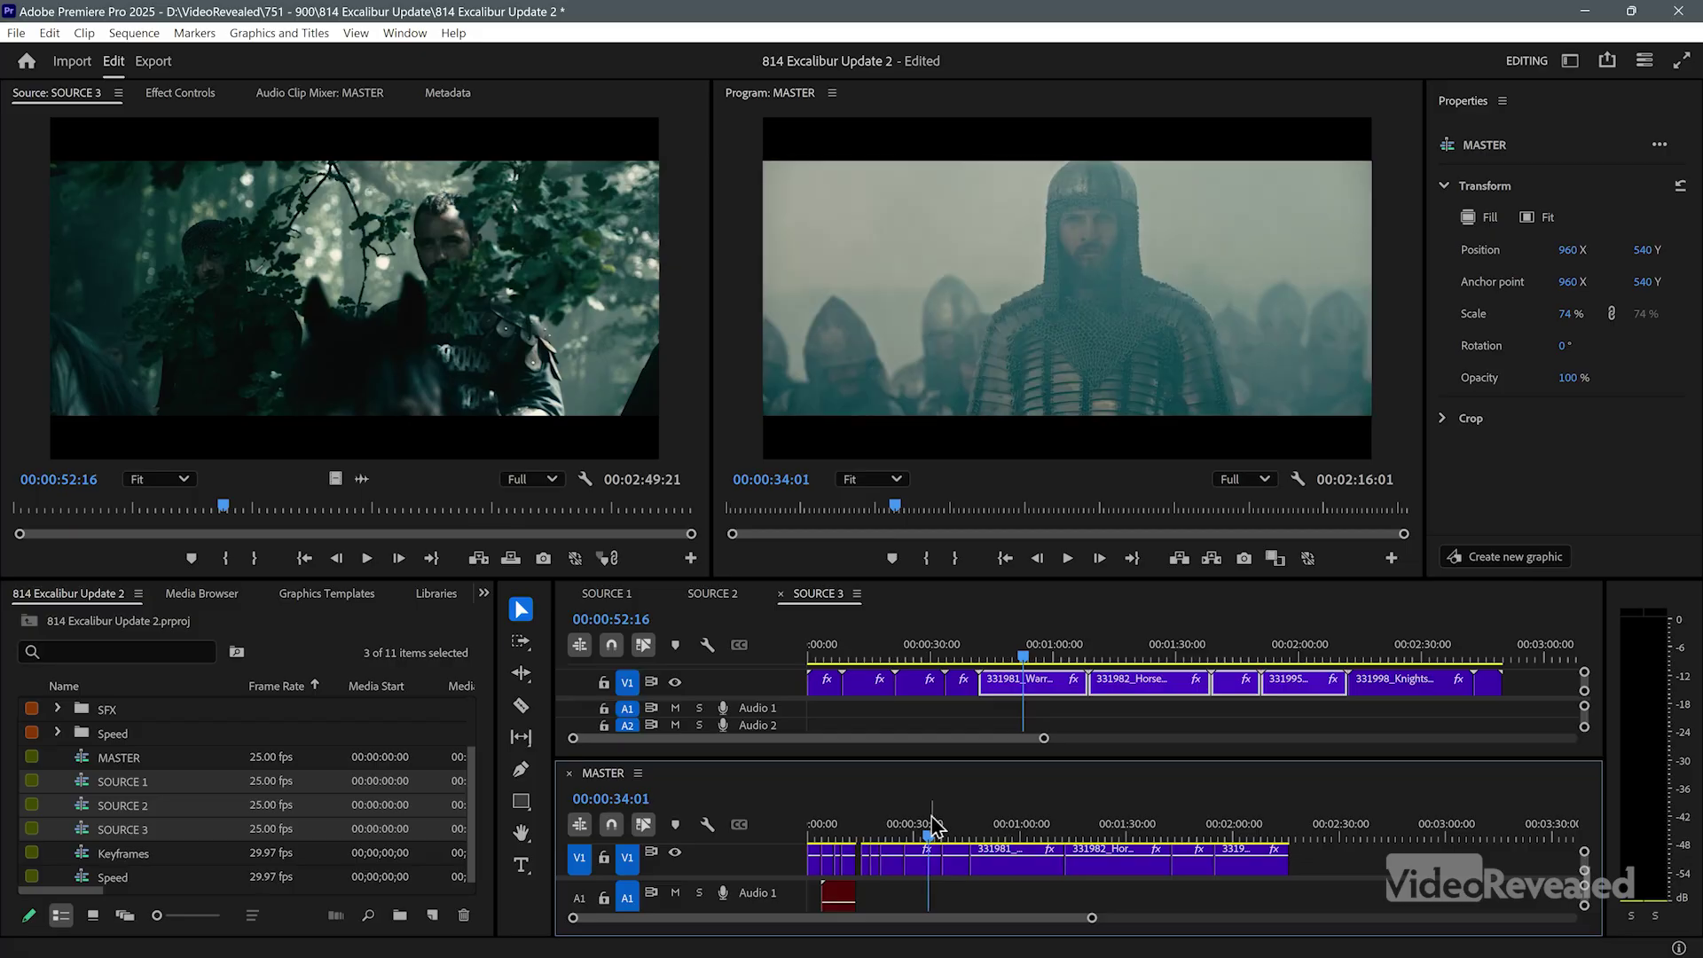
key(ctrl+space)
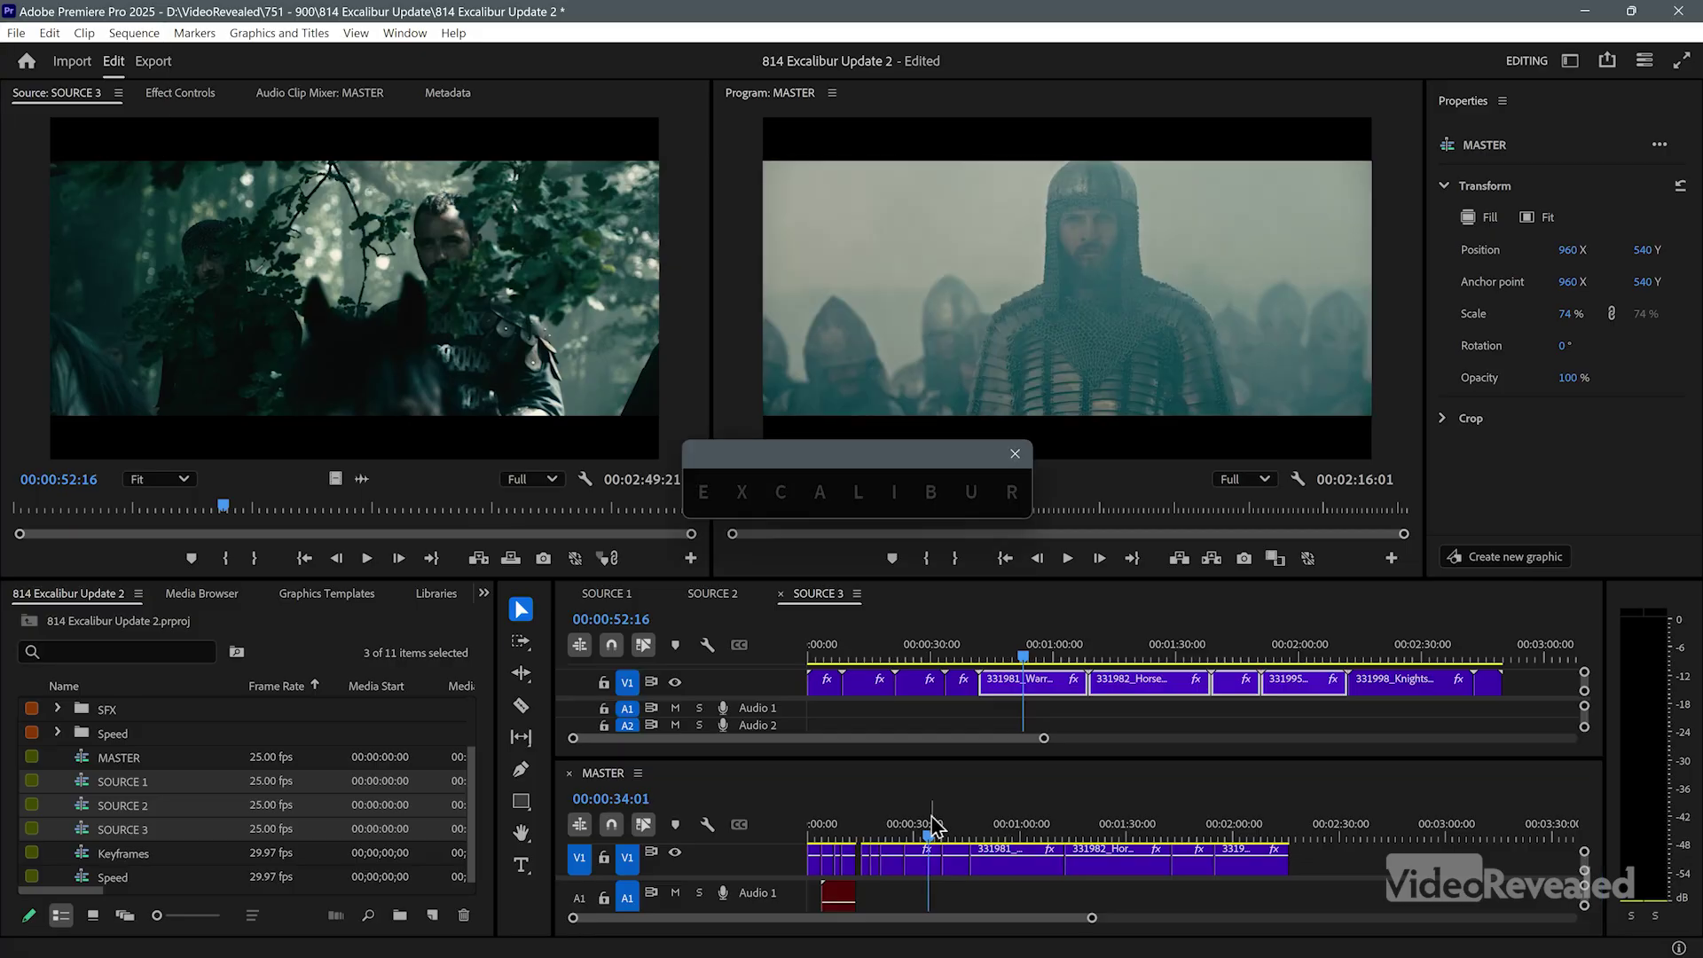
text(mat)
key(Return)
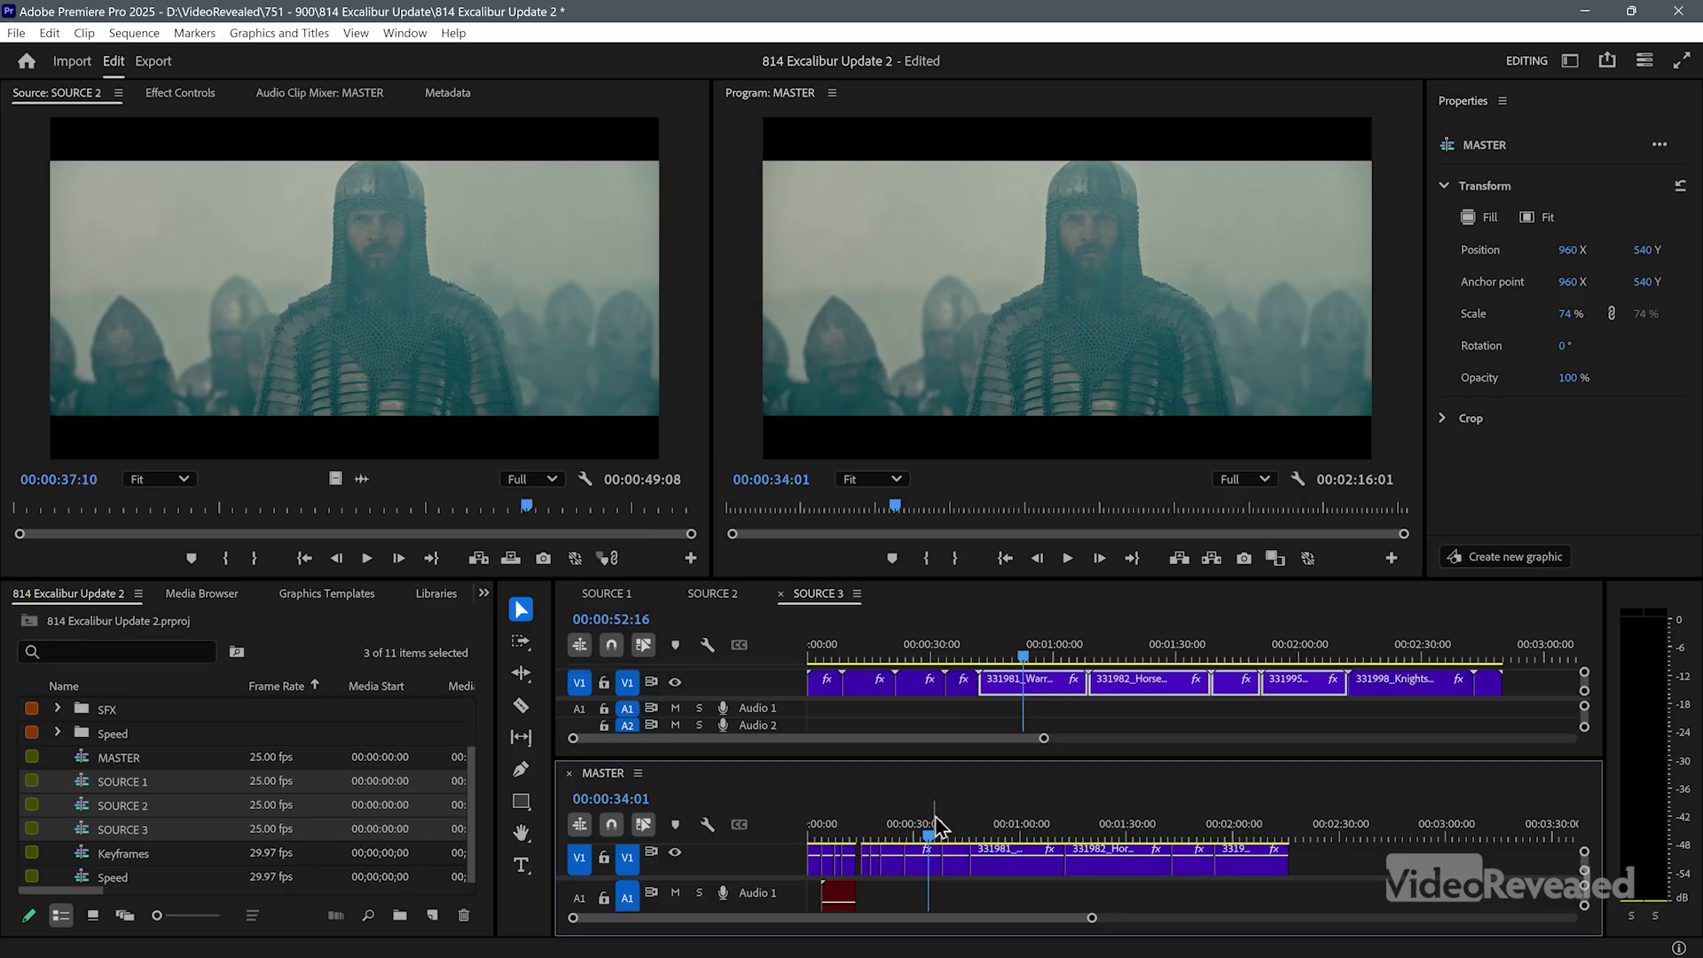
drag(239, 513, 407, 513)
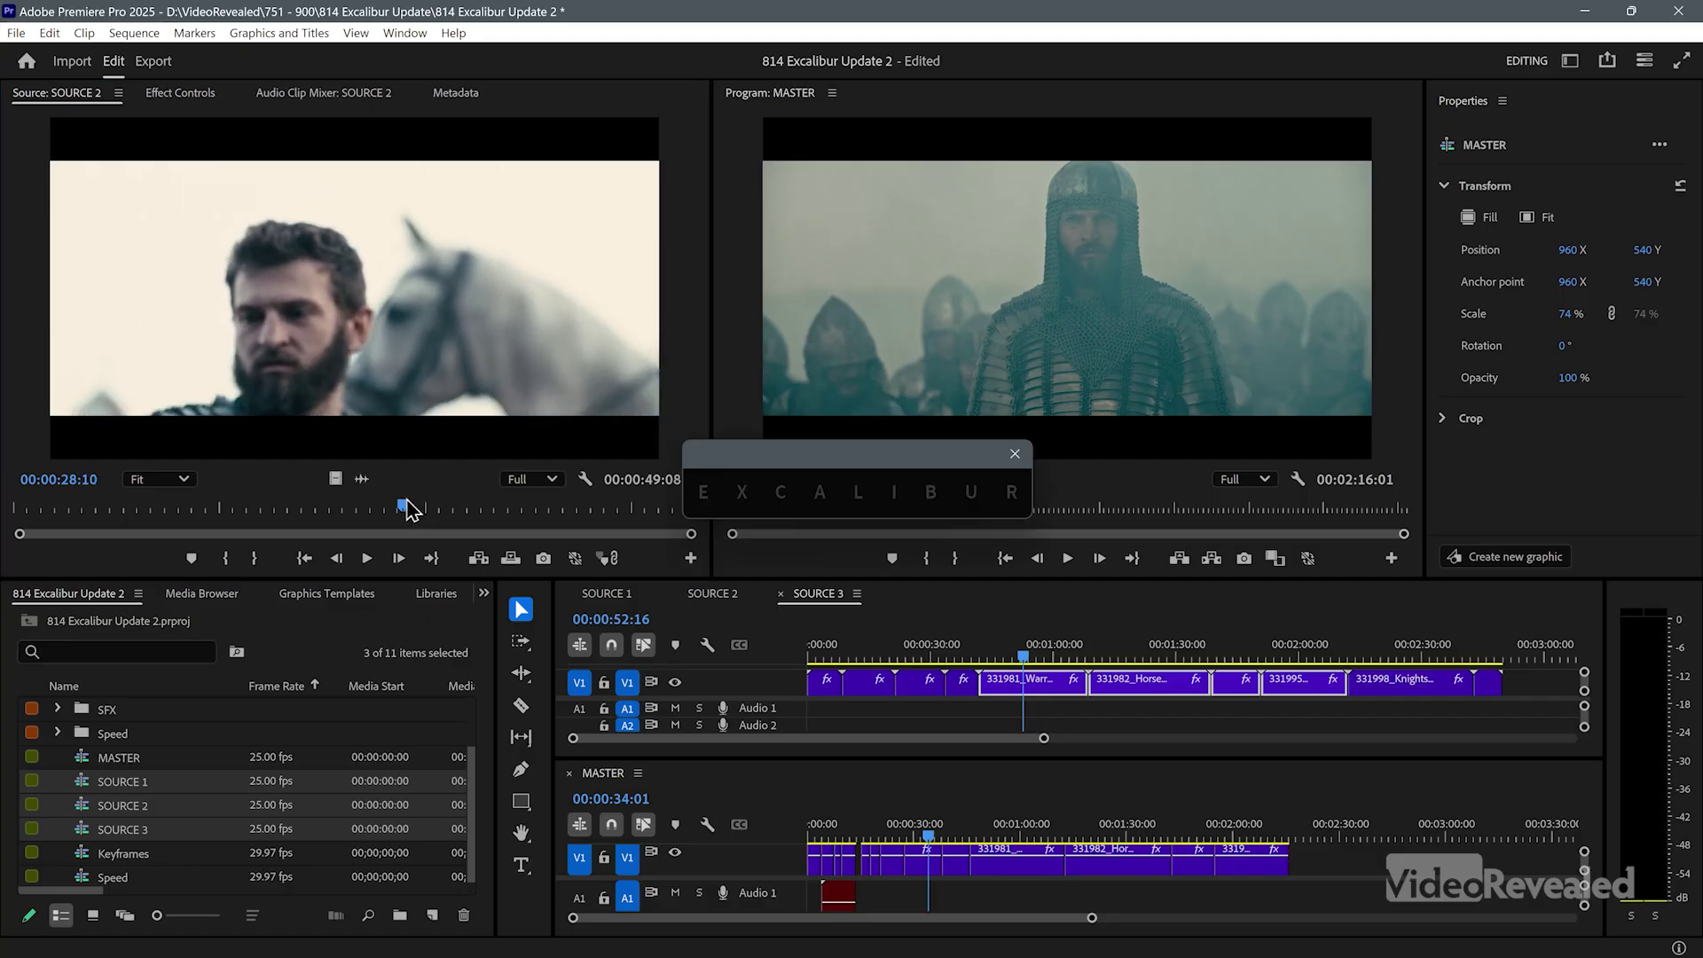
- Run Reverse Match Frame via 'rever m' to cue MASTER at 00:00:25:01 on the bearded man
text(rever)
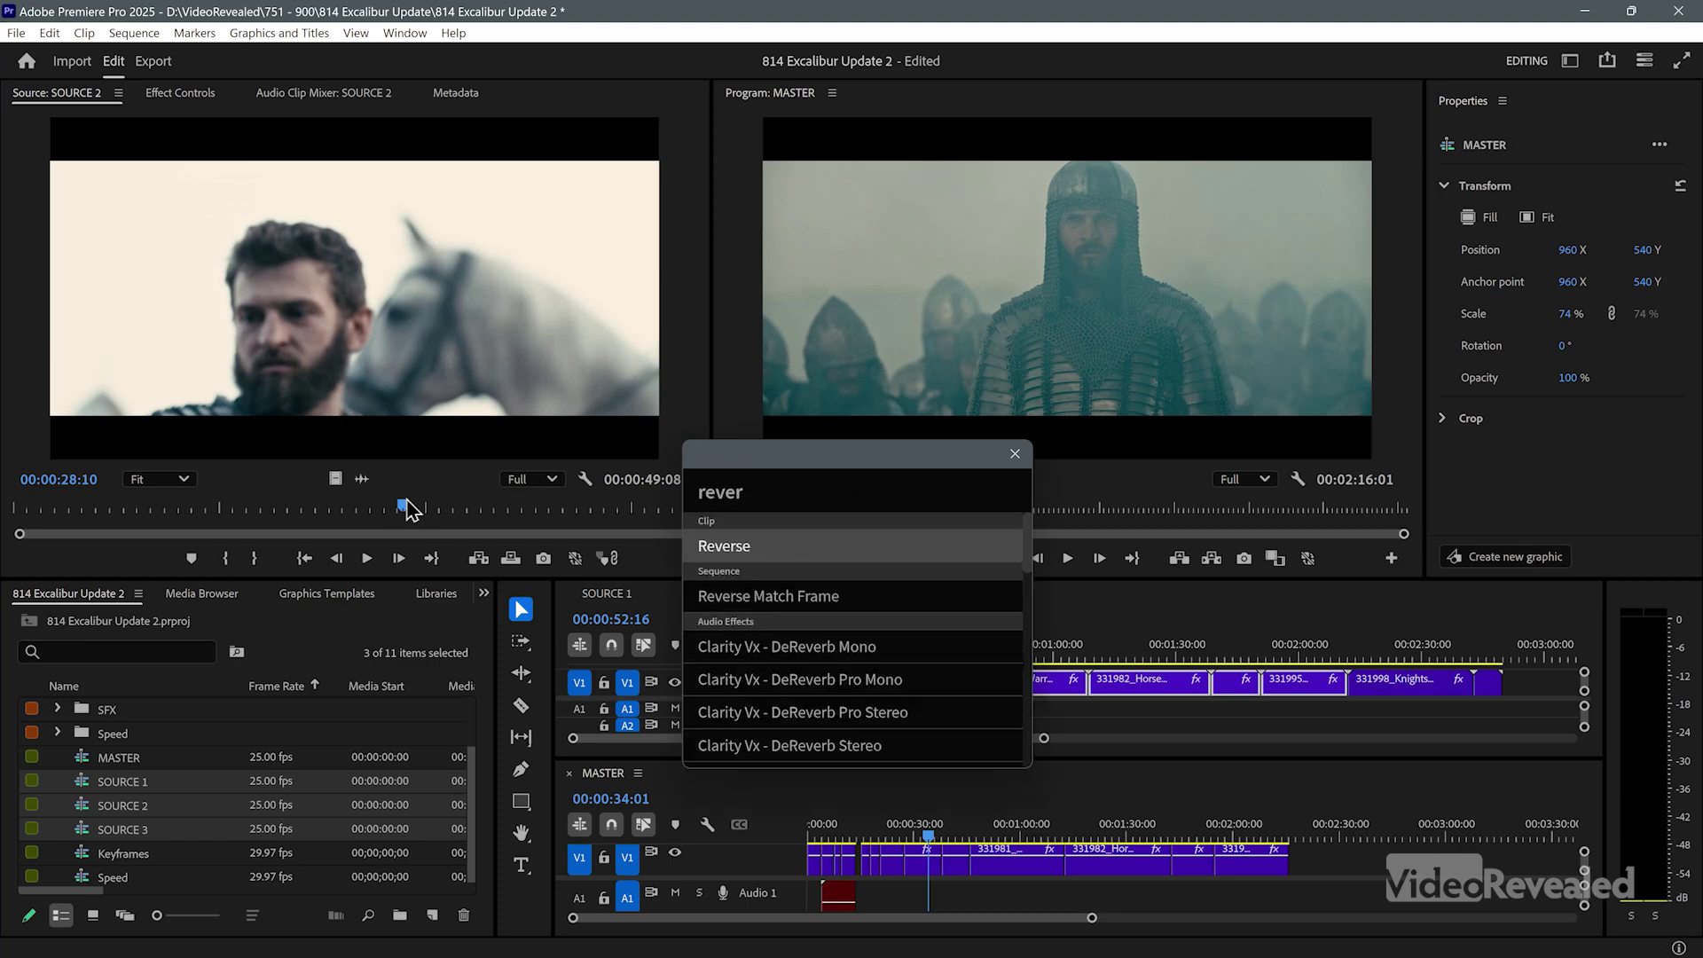
text( m)
key(Return)
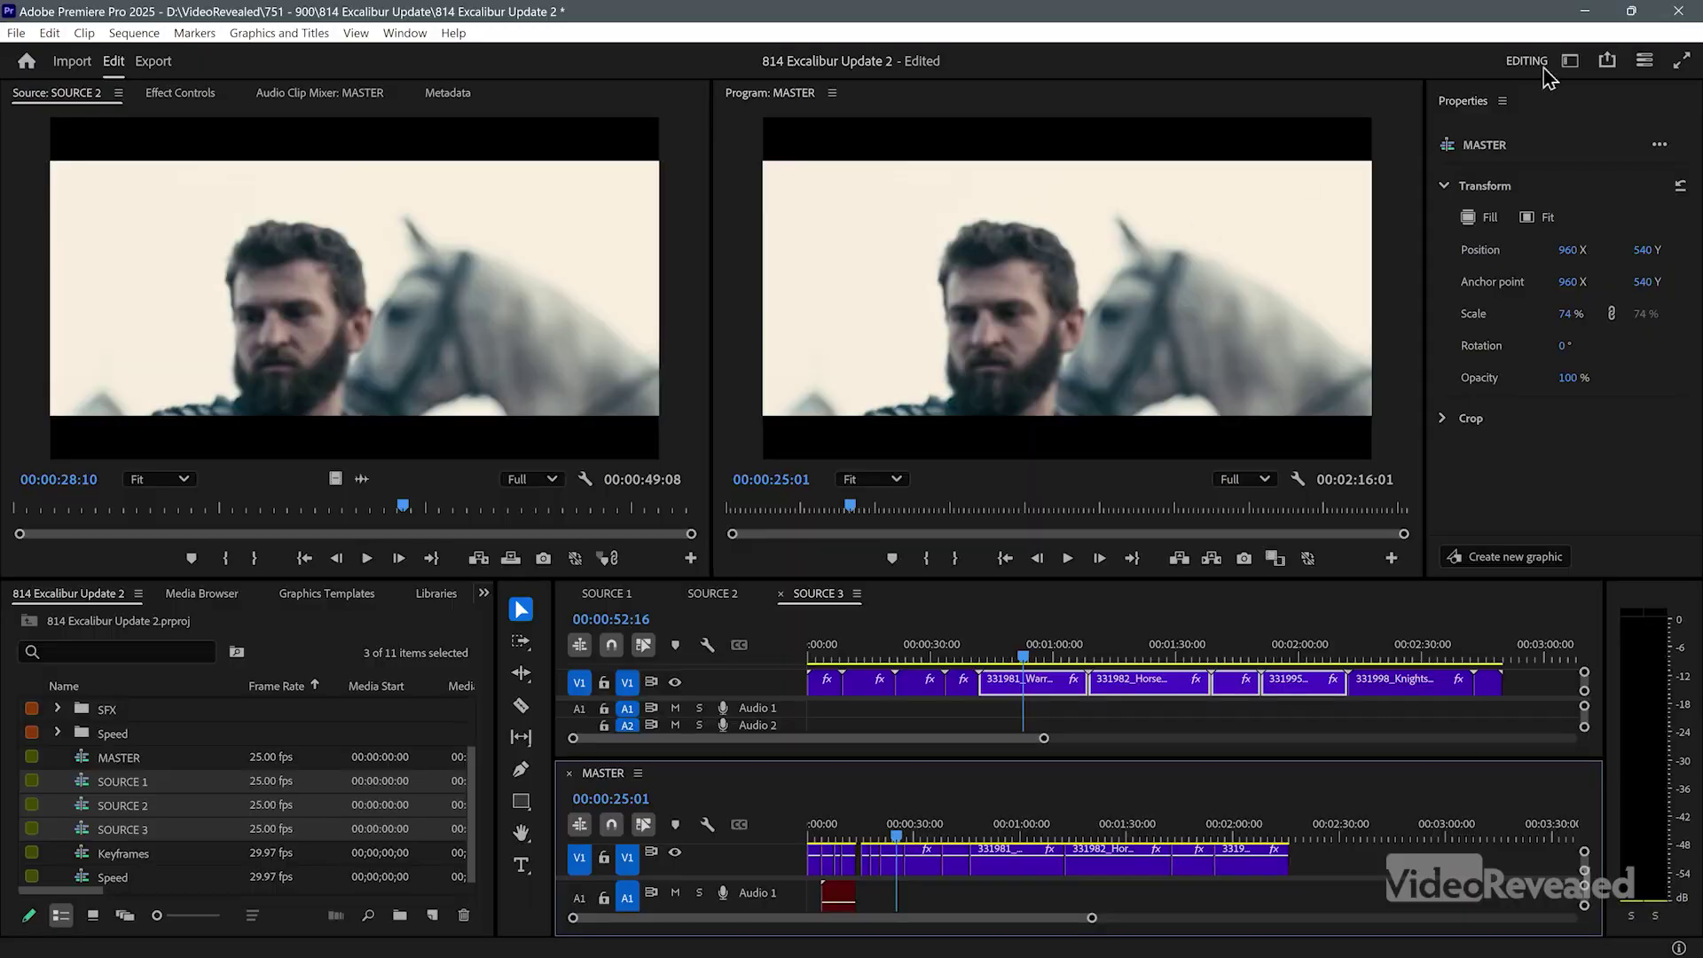
- Switch to the Homebase workspace and show the Project panel in List View
click(1572, 62)
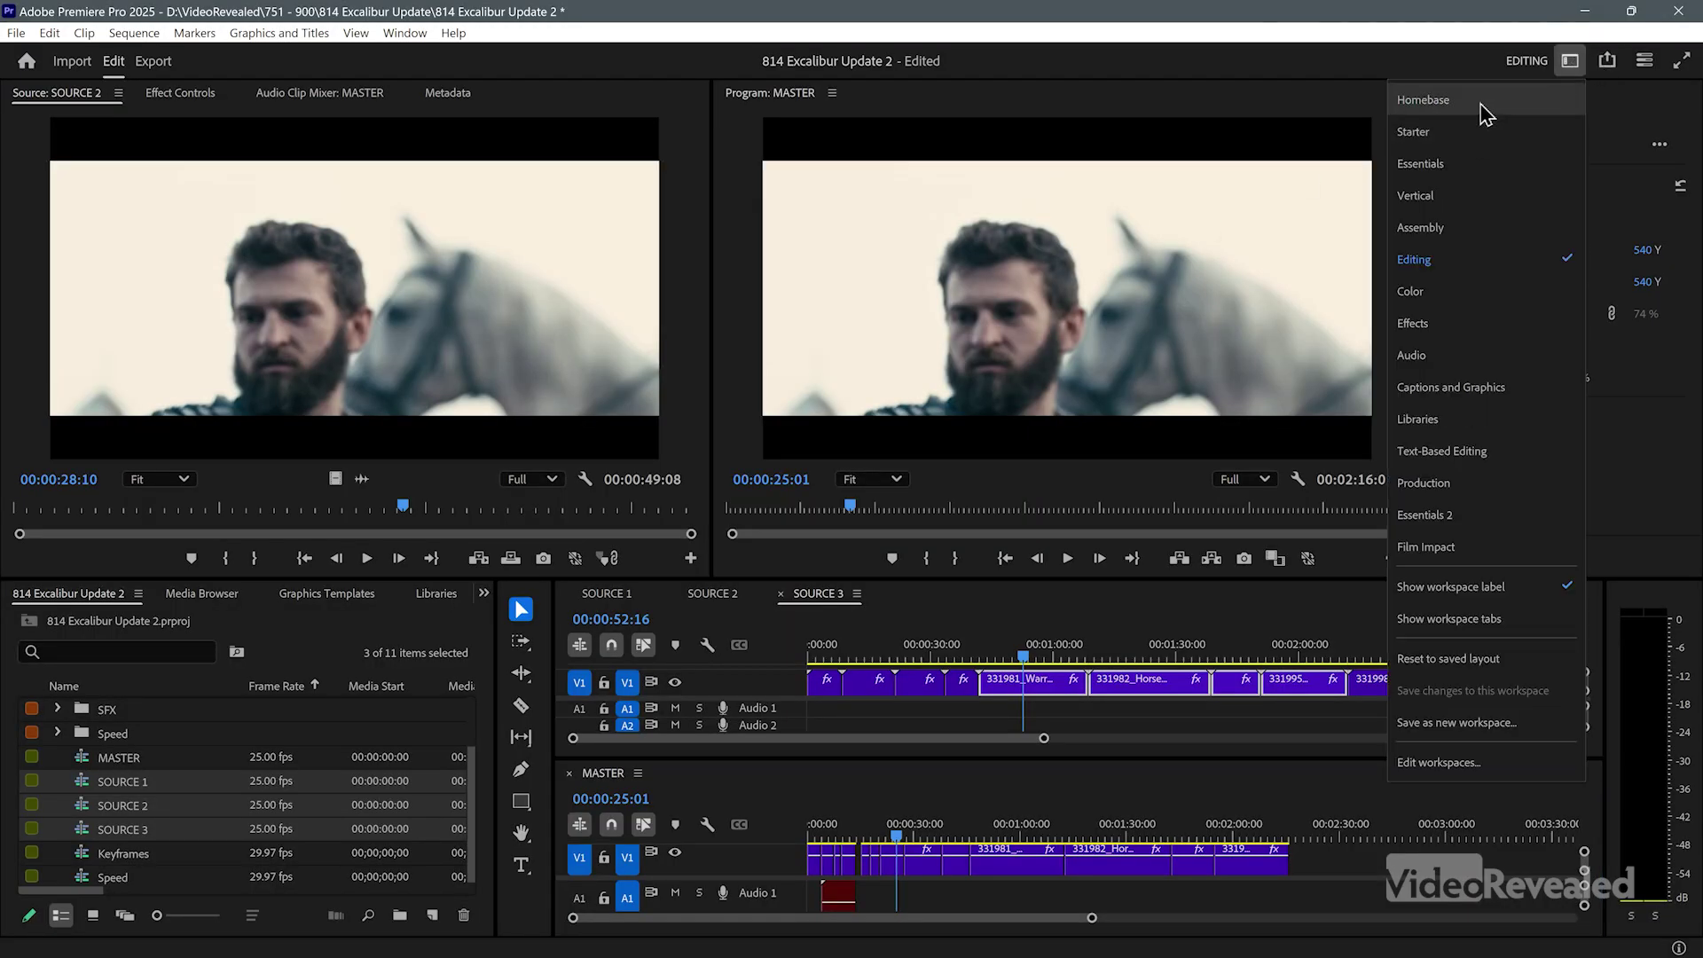
click(1483, 108)
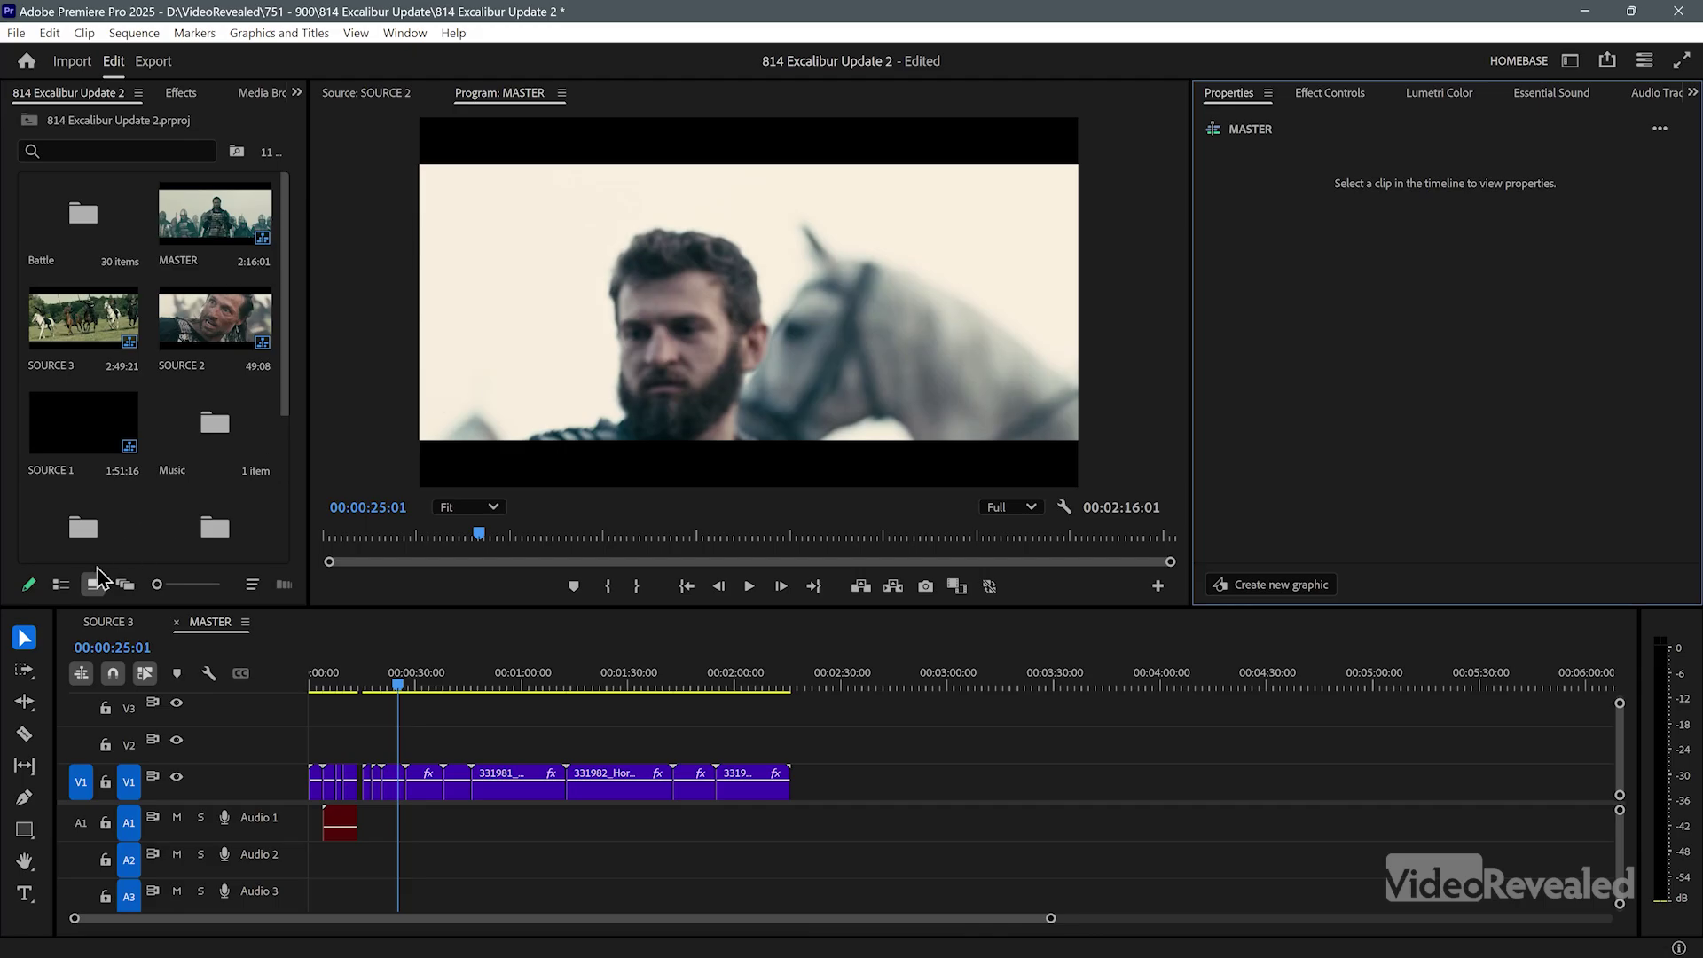
click(60, 583)
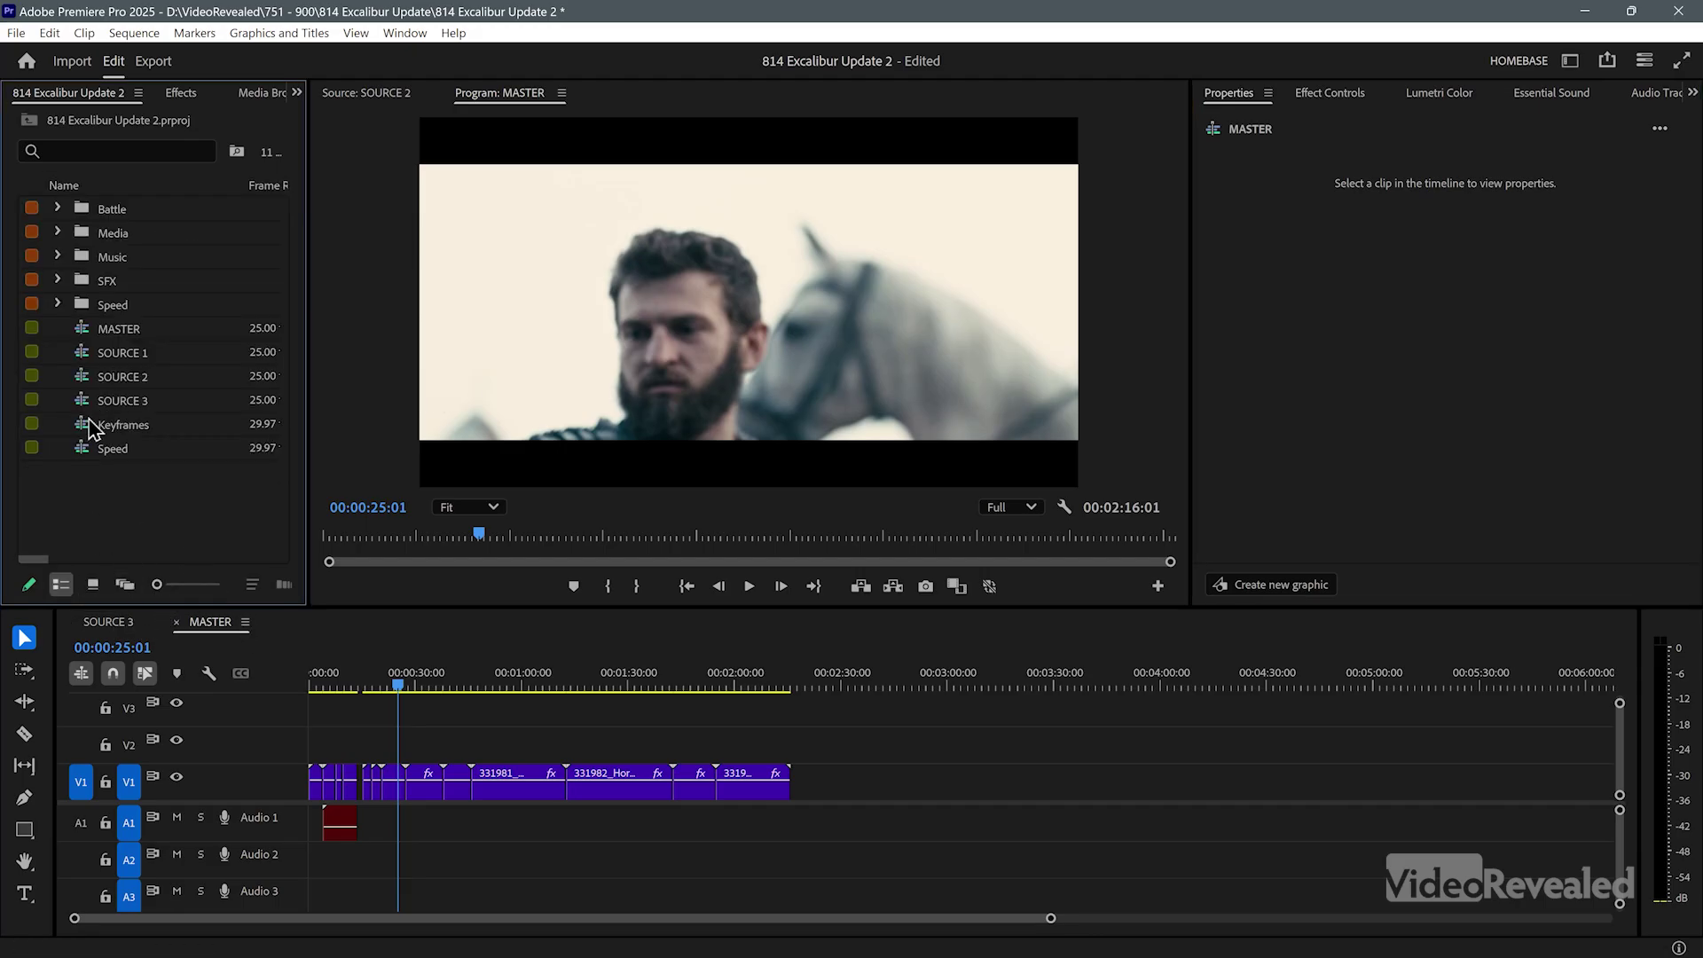
- Open the Speed sequence, preview to 00;00;11;00, and select the first three parkour clips
double_click(86, 452)
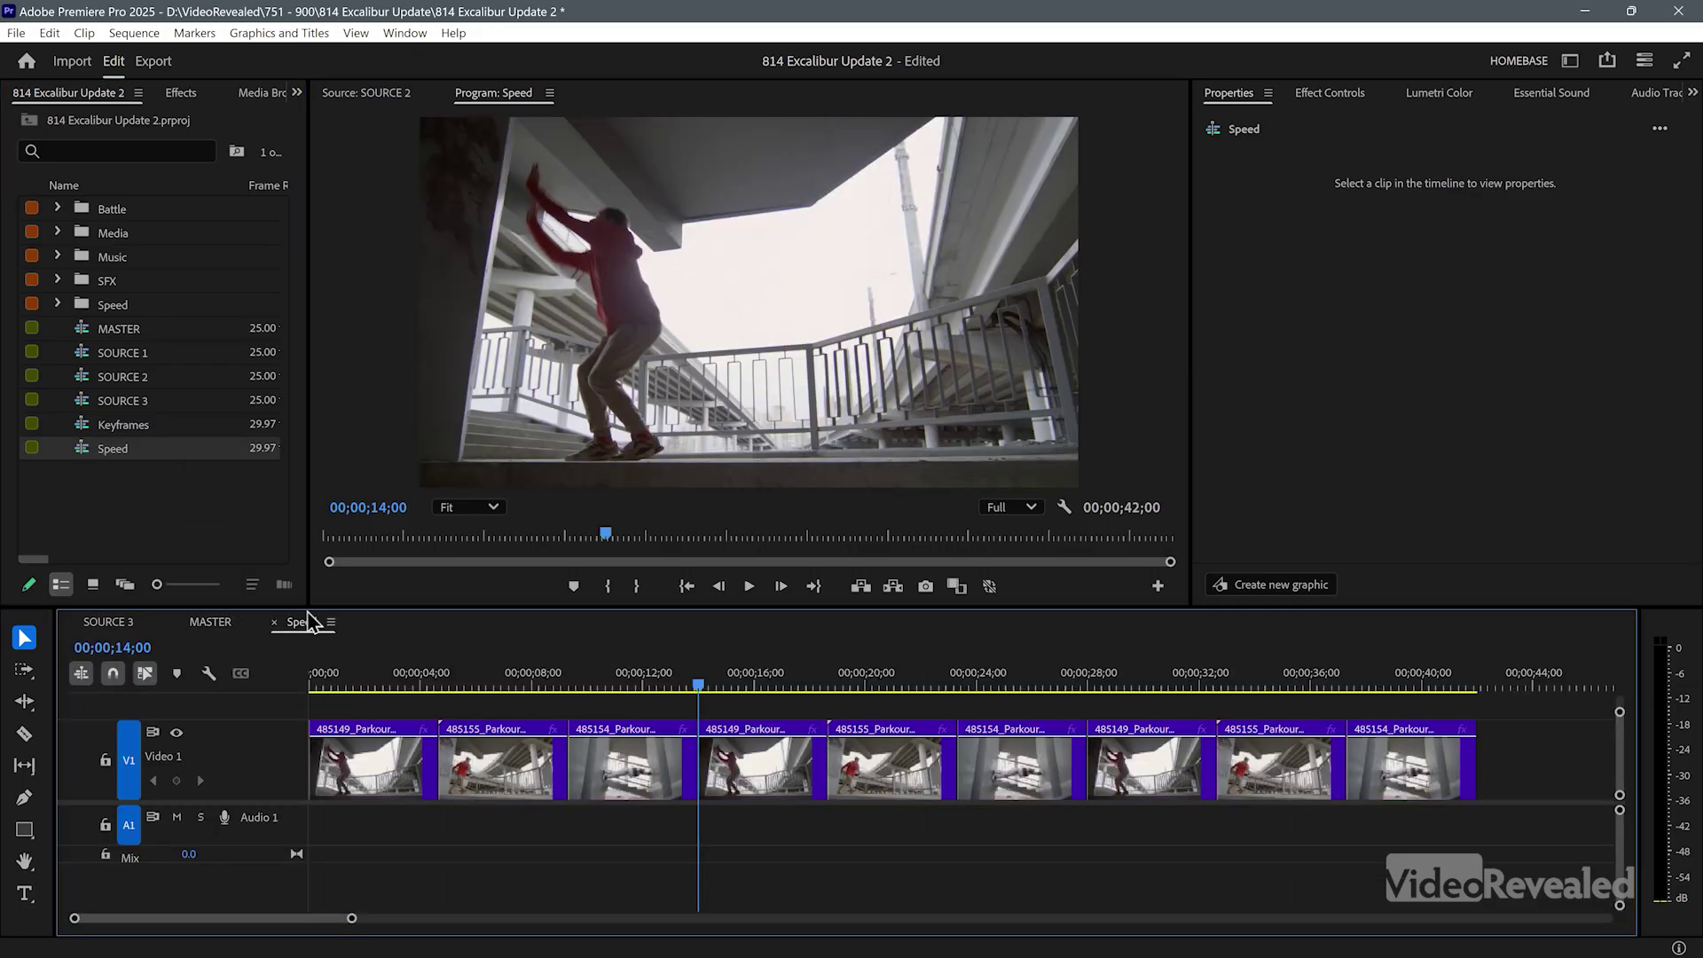
click(353, 678)
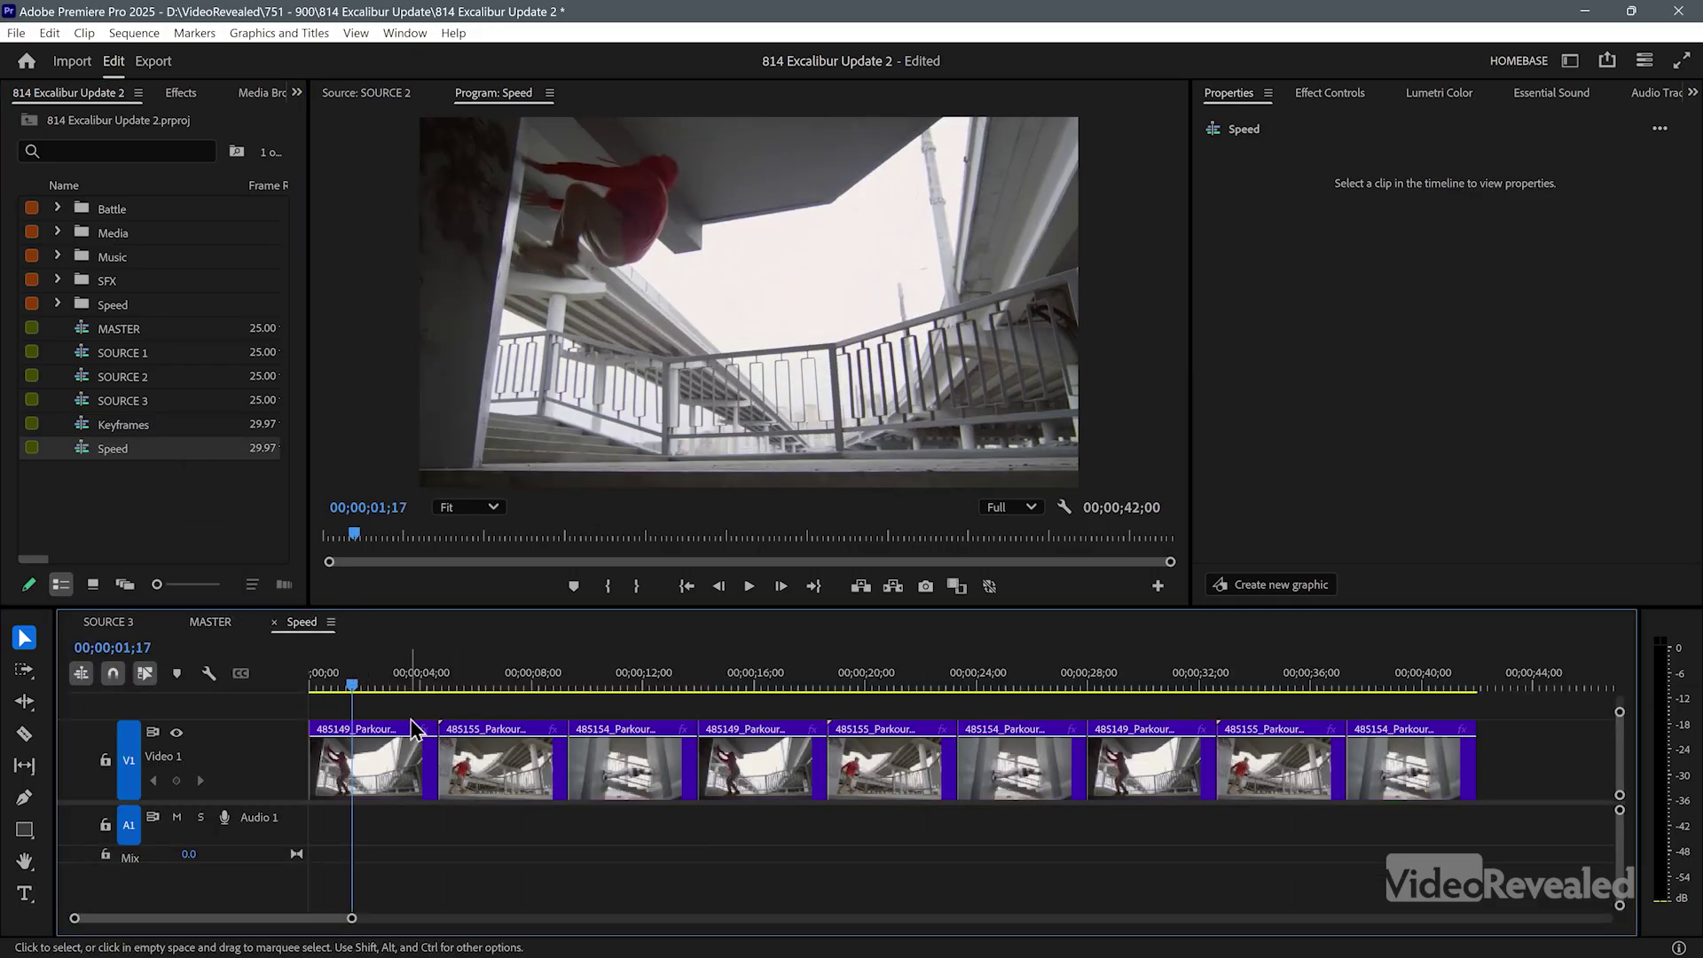
drag(417, 683, 488, 685)
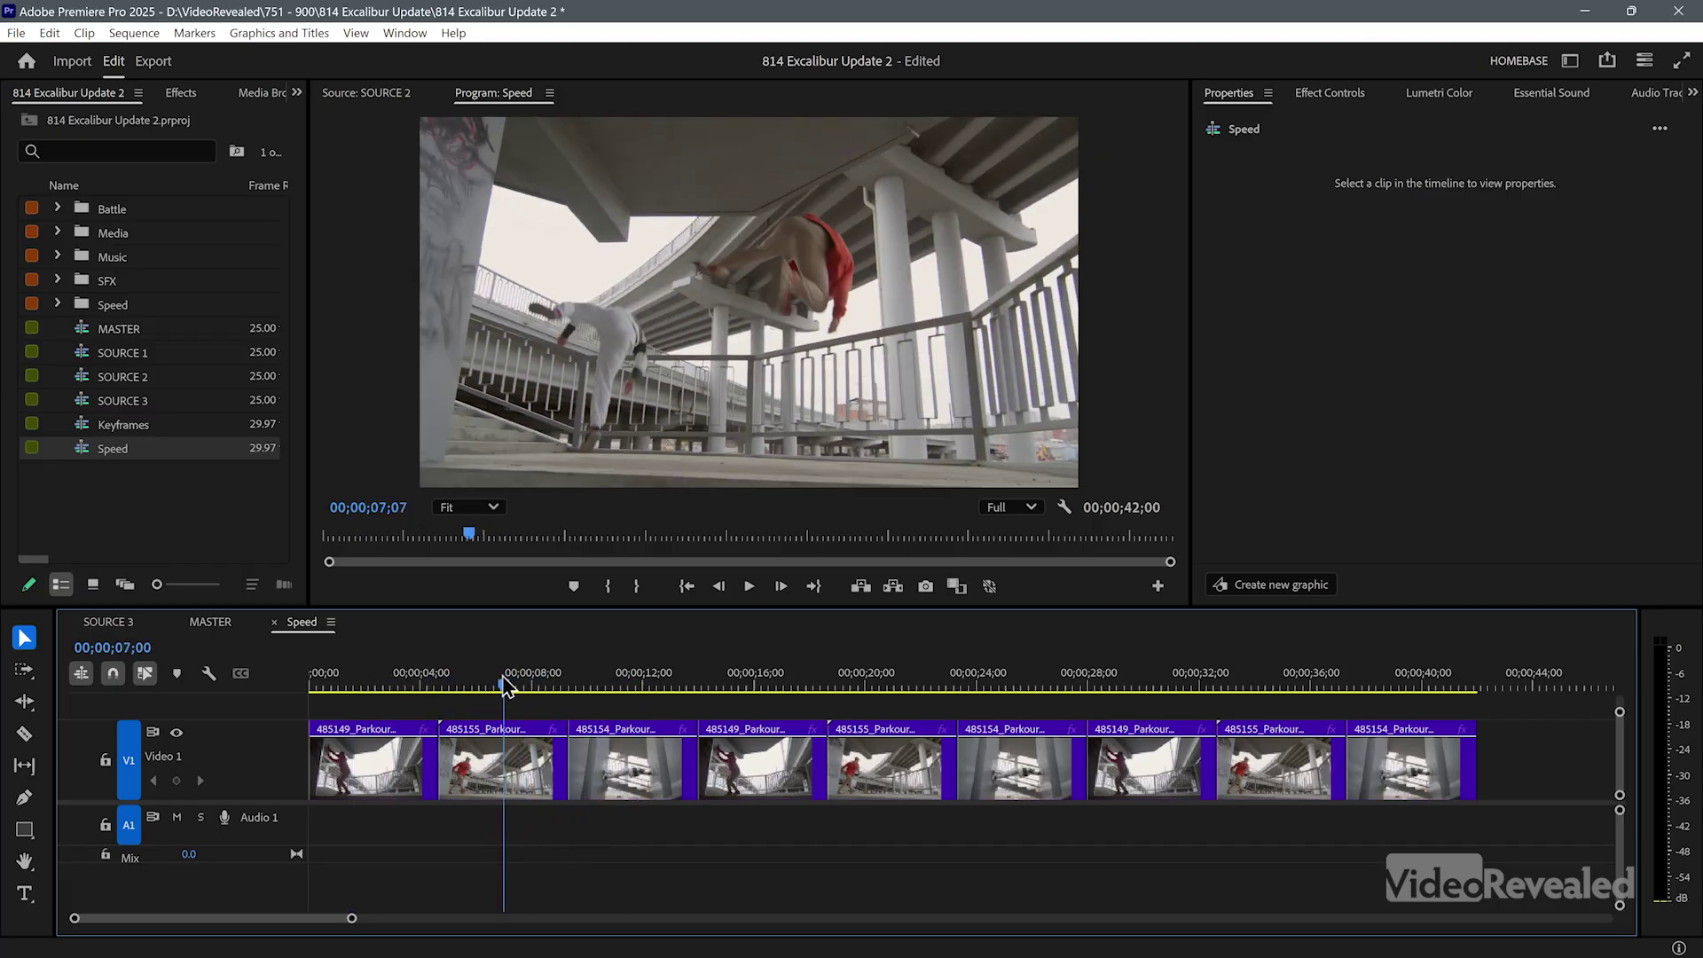
drag(355, 823, 634, 801)
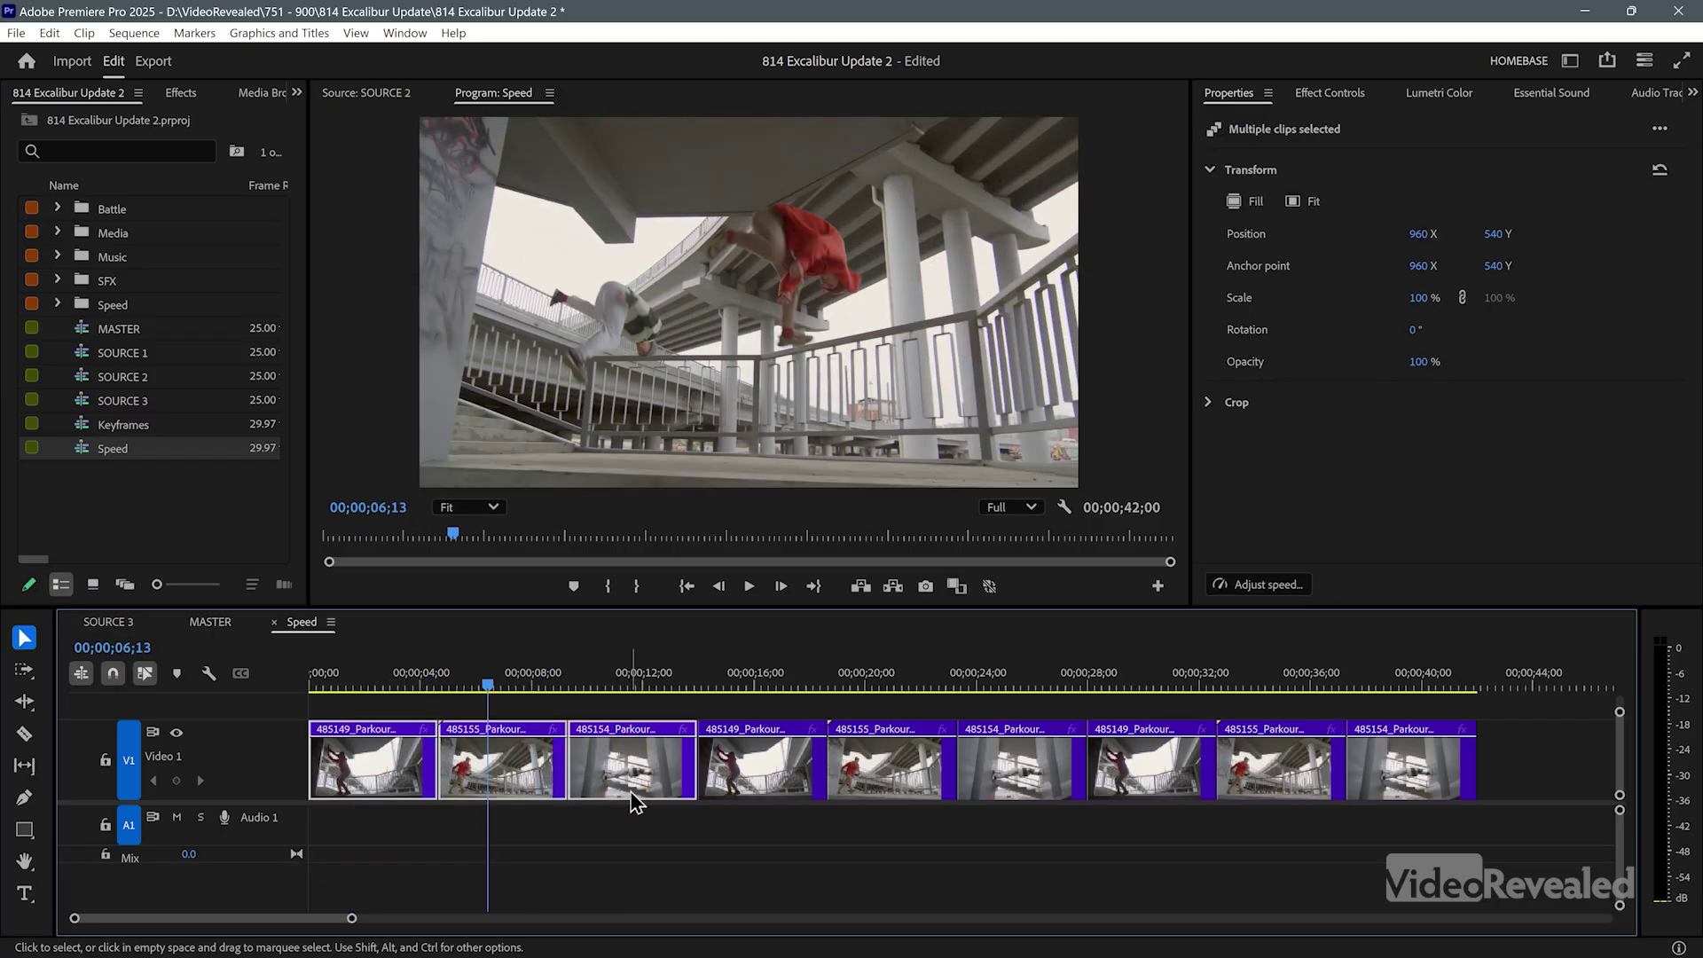
- Apply Excalibur's Speed command with Change Speed to the first three selected clips
key(ctrl+space)
text(sp)
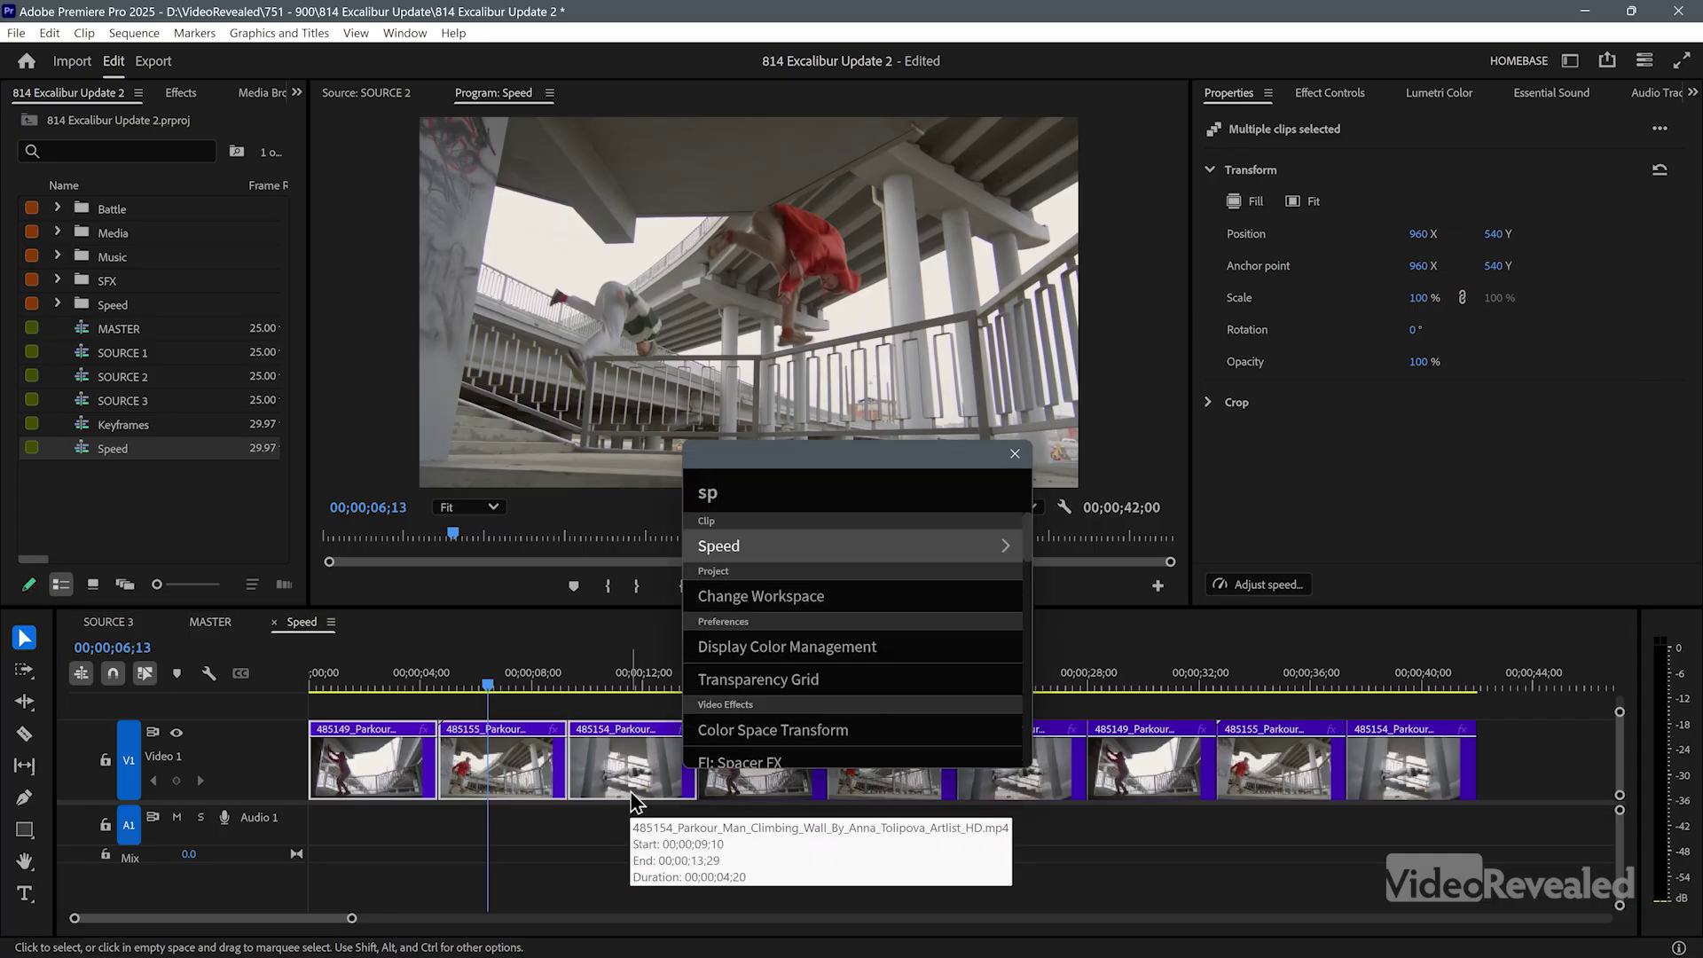
key(Return)
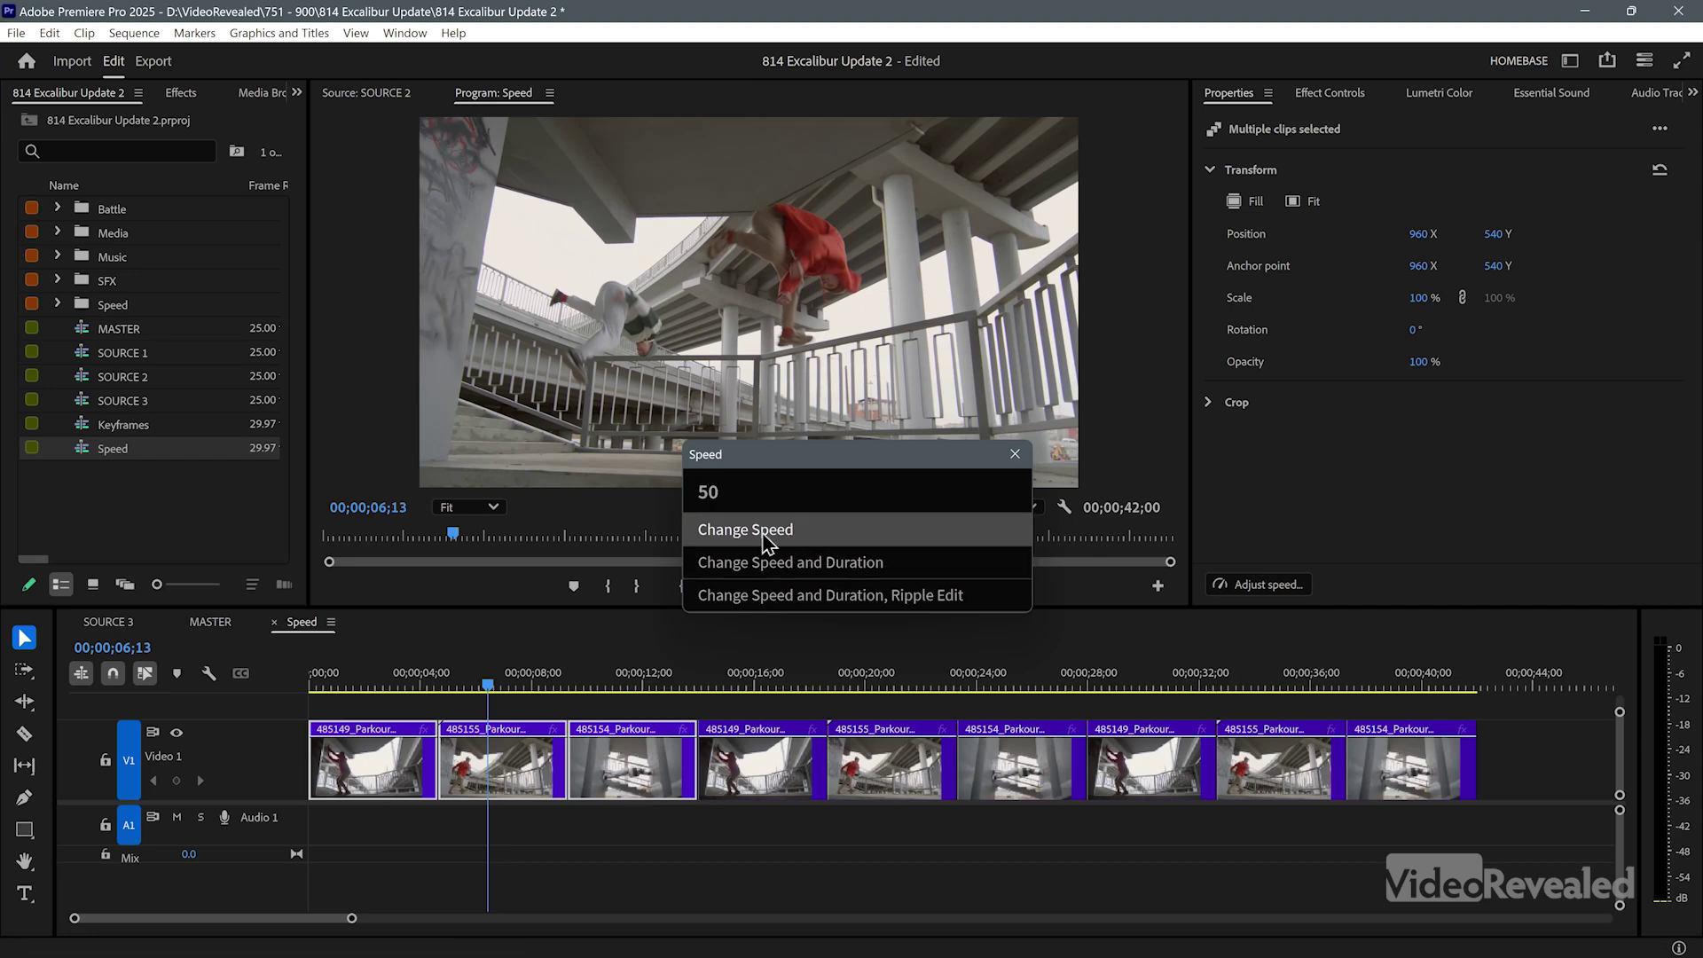
click(834, 533)
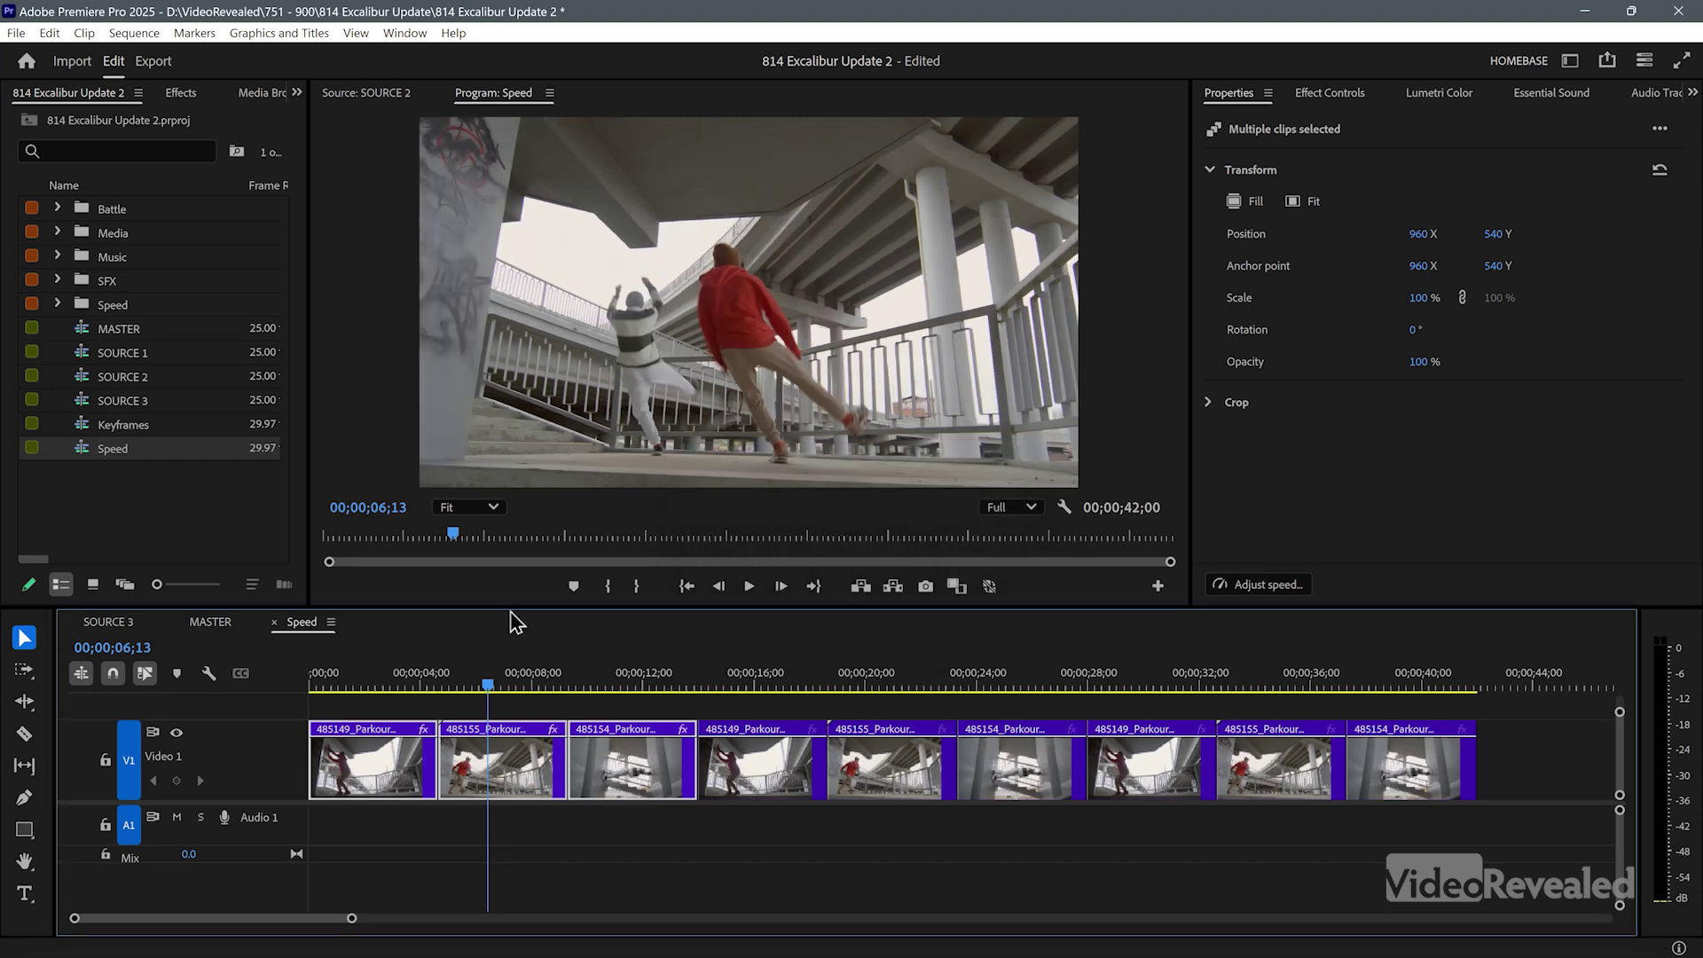
- Play the start of the sequence to about 00;00;11;00 to check the new speed
click(354, 687)
key(space)
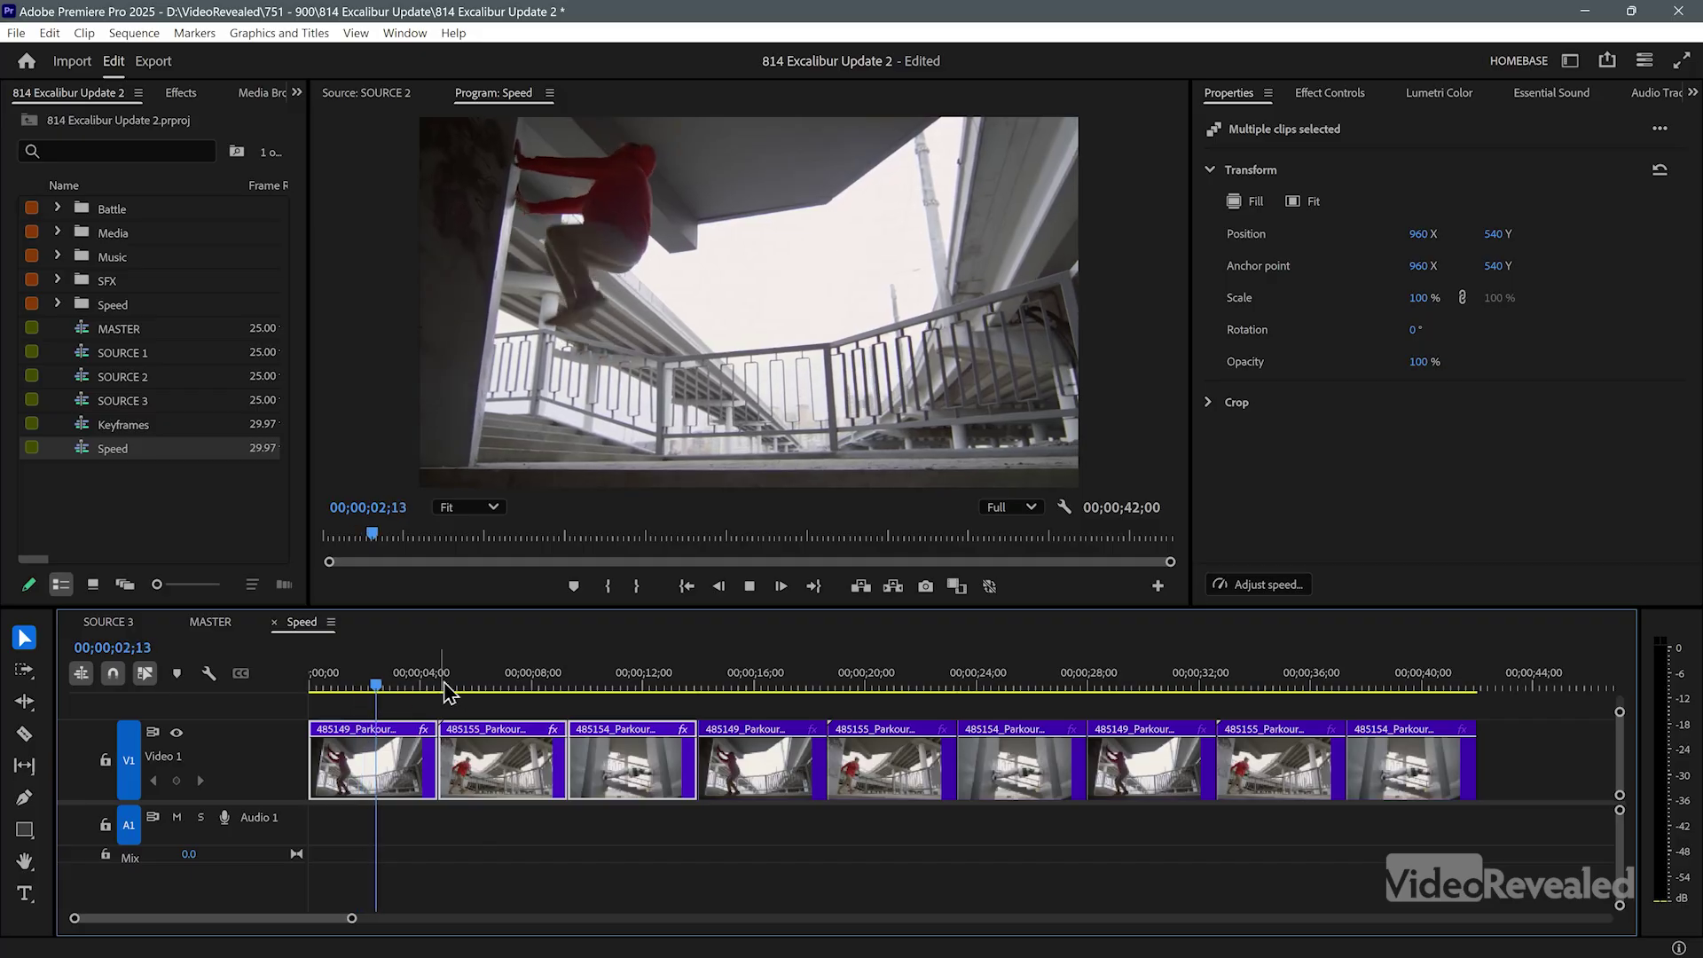
click(465, 687)
click(612, 684)
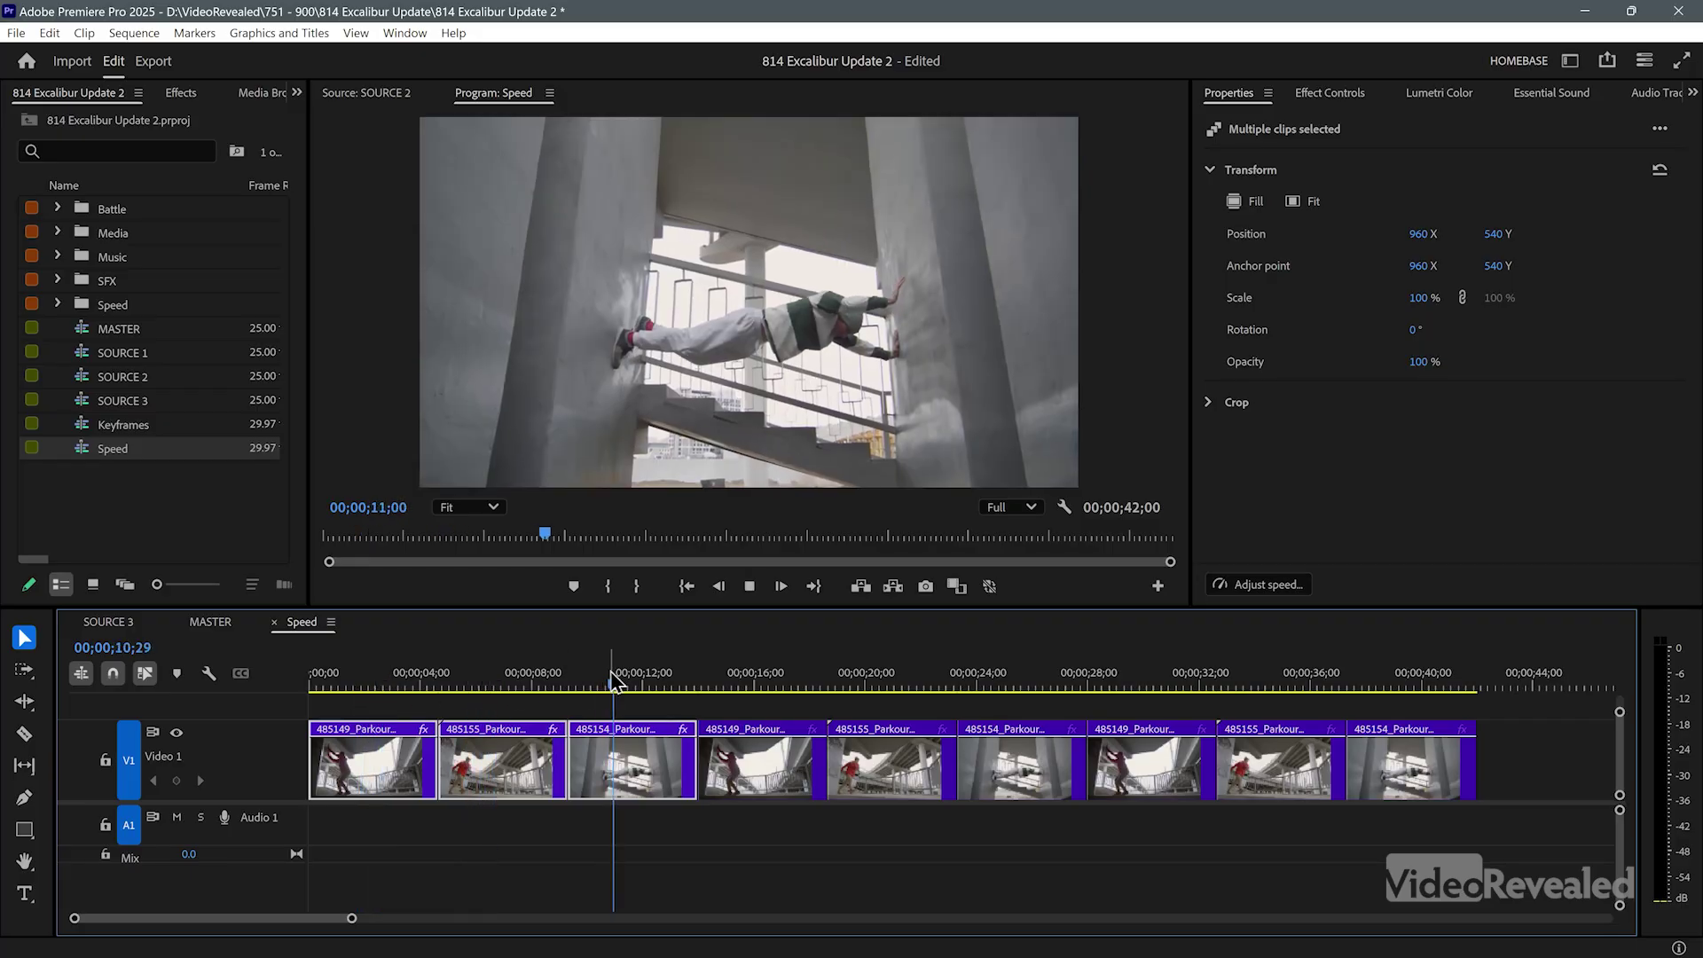
key(space)
- Set clips four to six to 200% with Change Speed and Duration, no ripple
drag(751, 852, 985, 780)
click(756, 678)
click(765, 681)
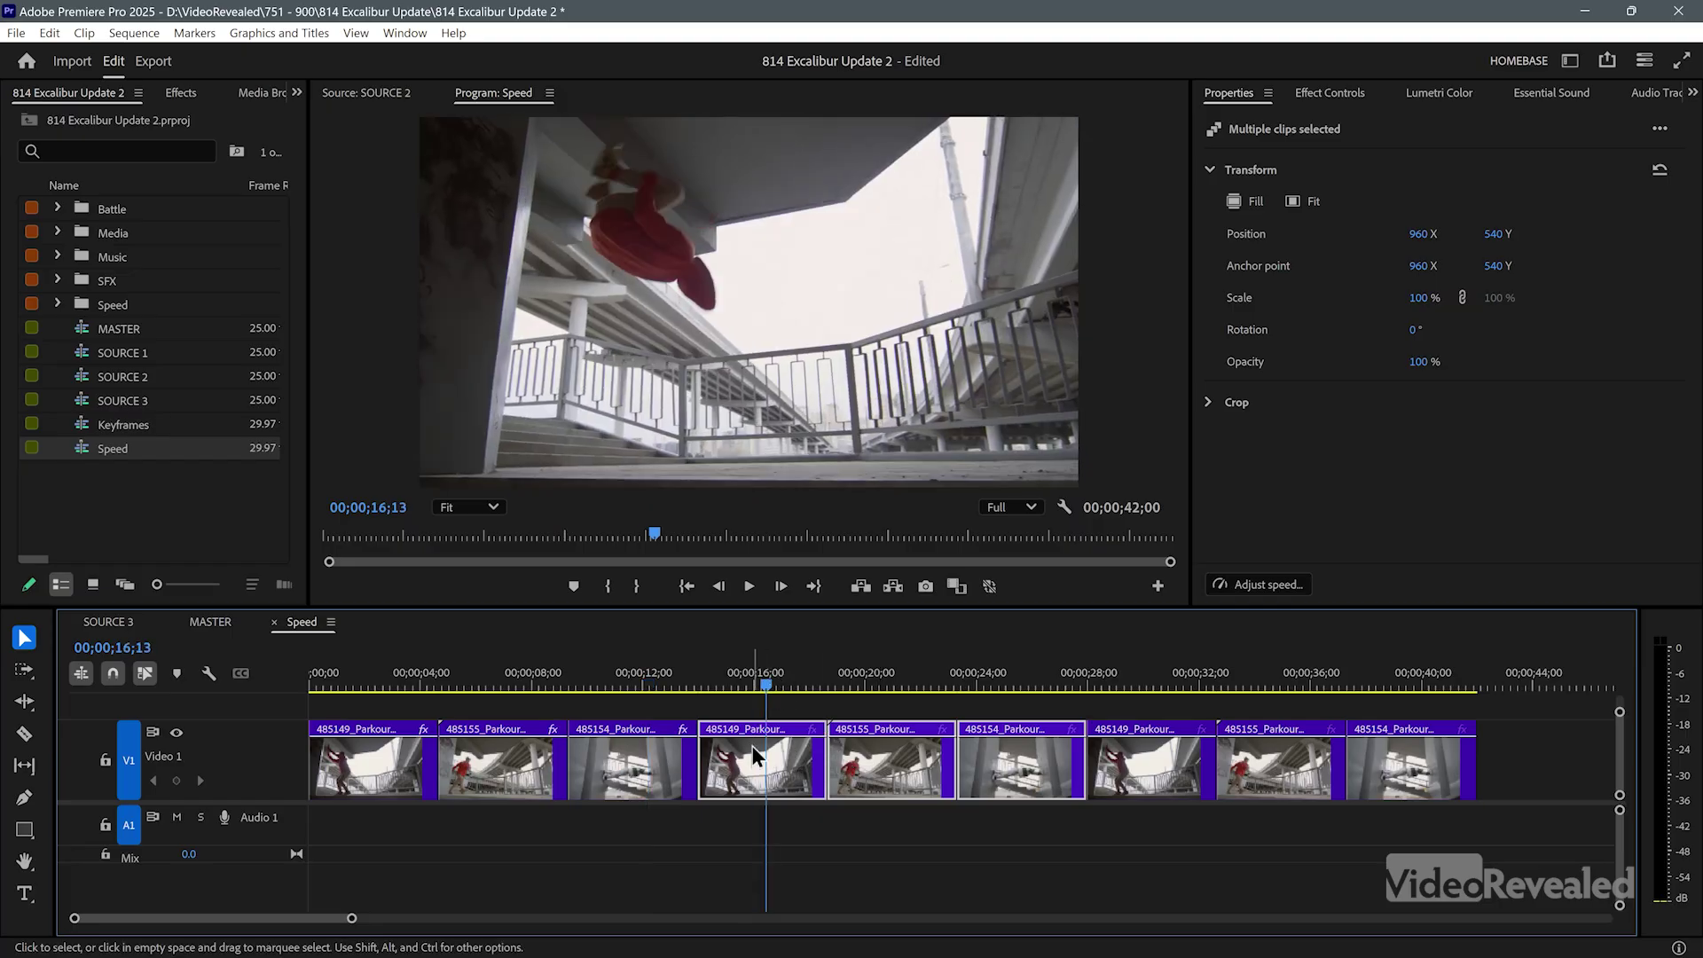
text(speed)
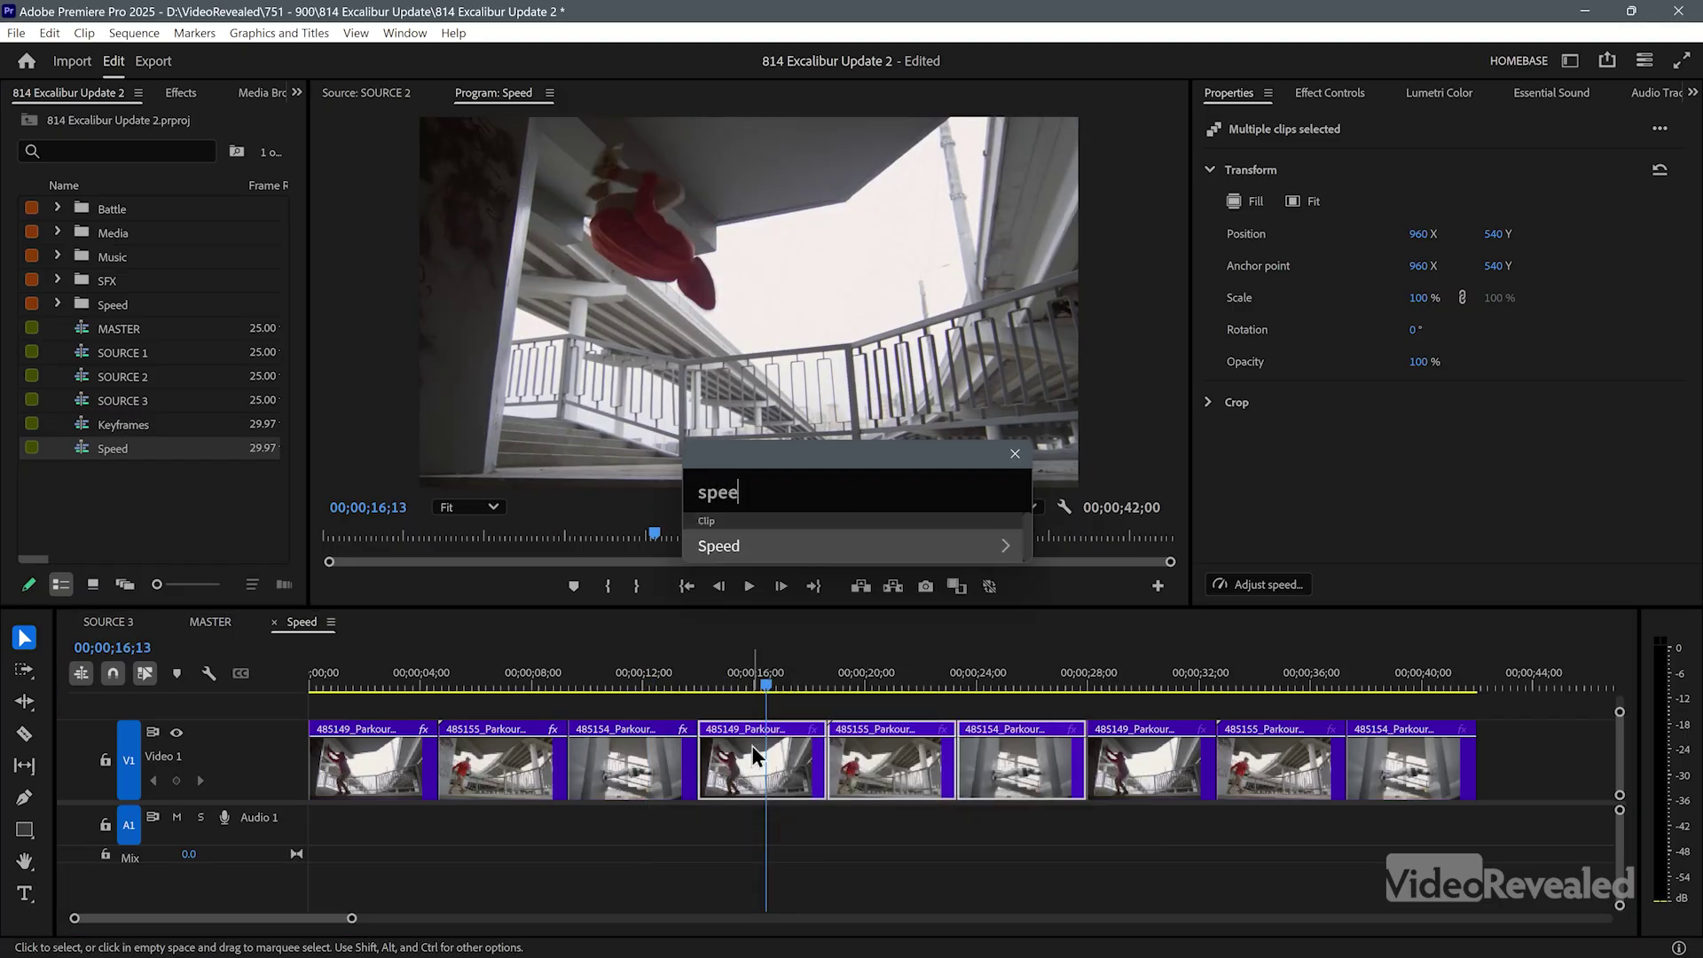
key(Return)
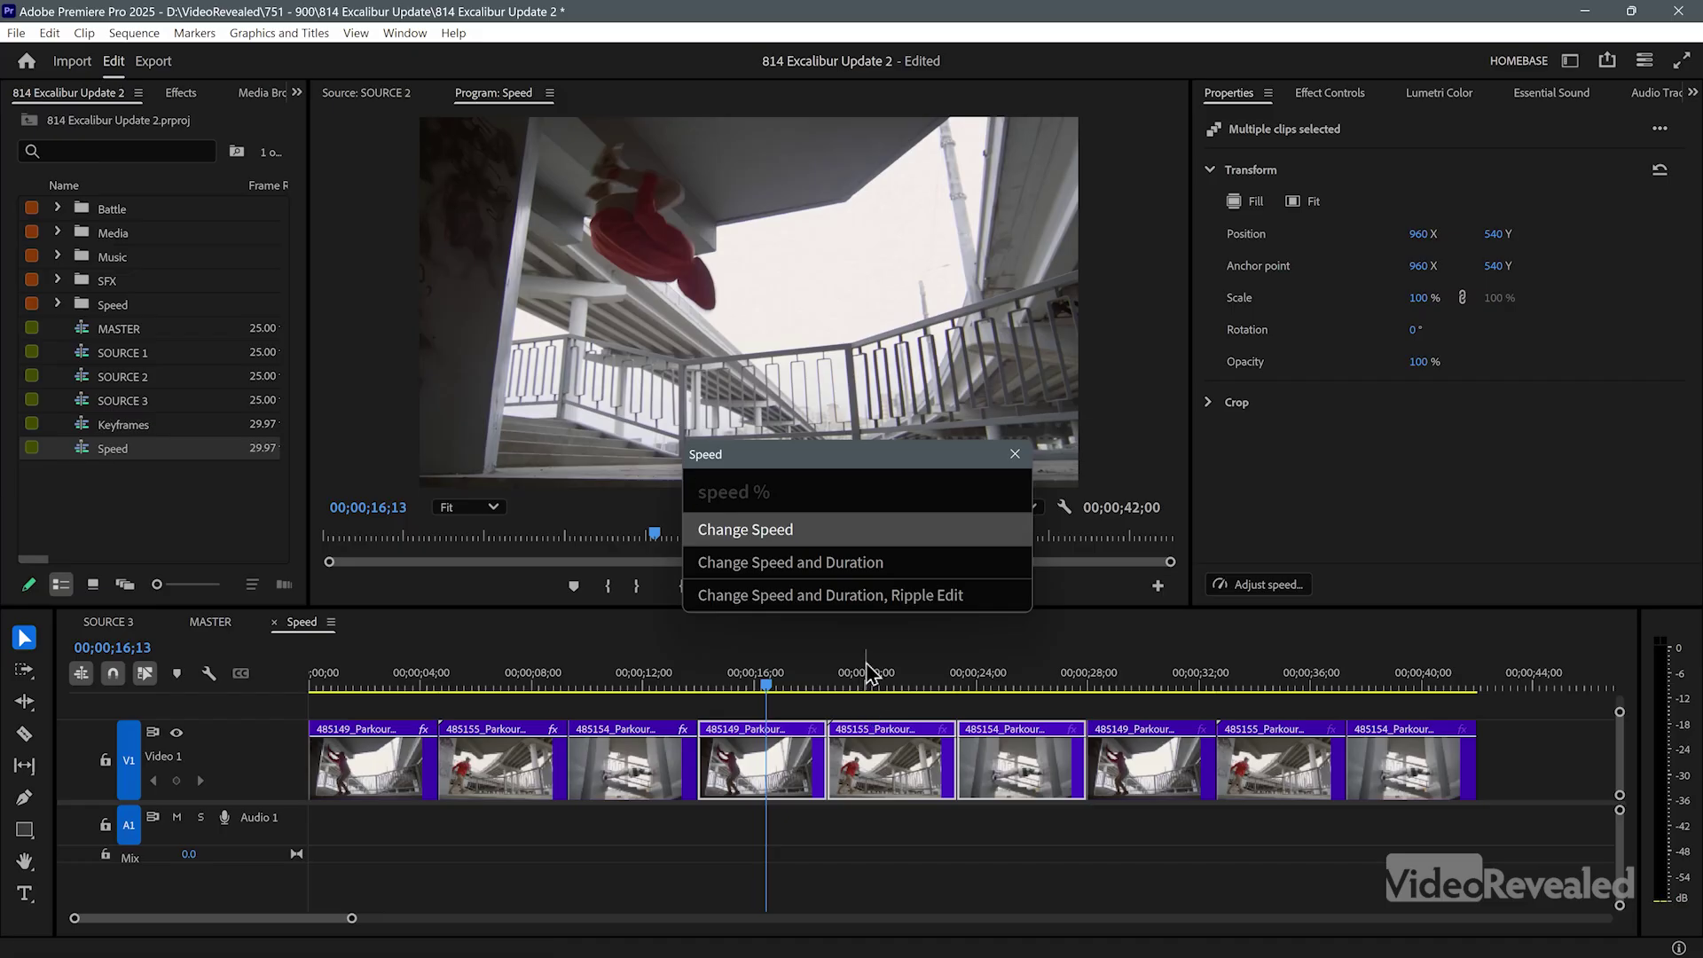
text(200)
click(809, 570)
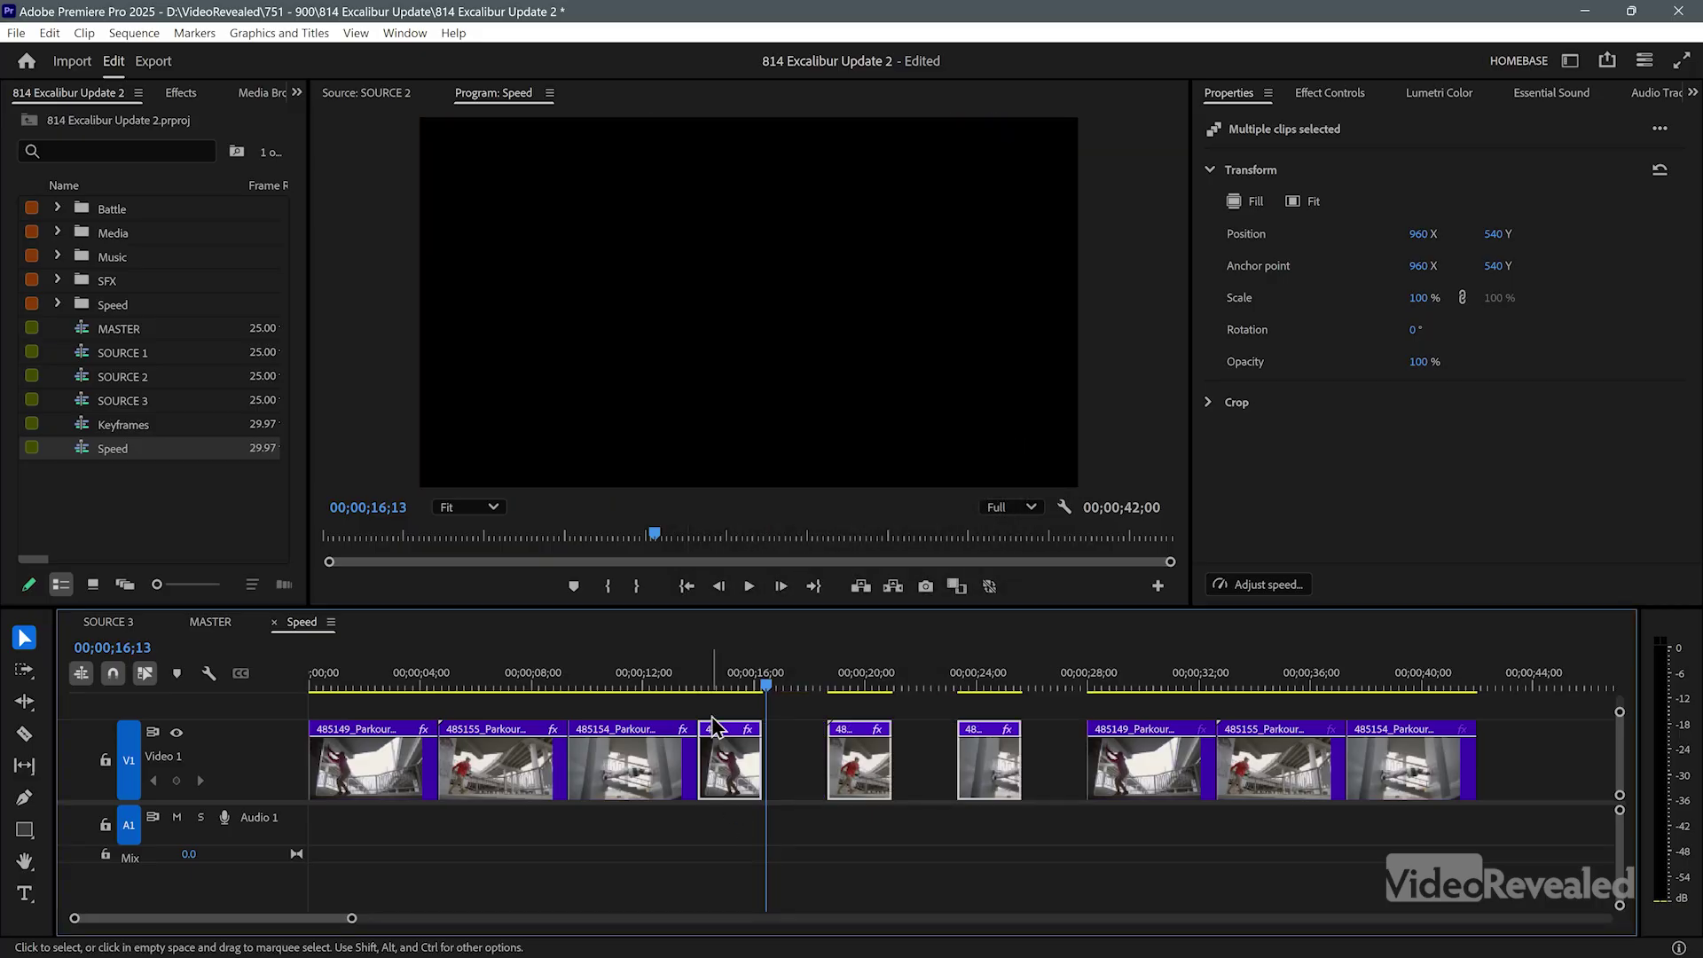
click(709, 672)
- Play through the gapped clips and park the playhead at 00;00;31;00
key(space)
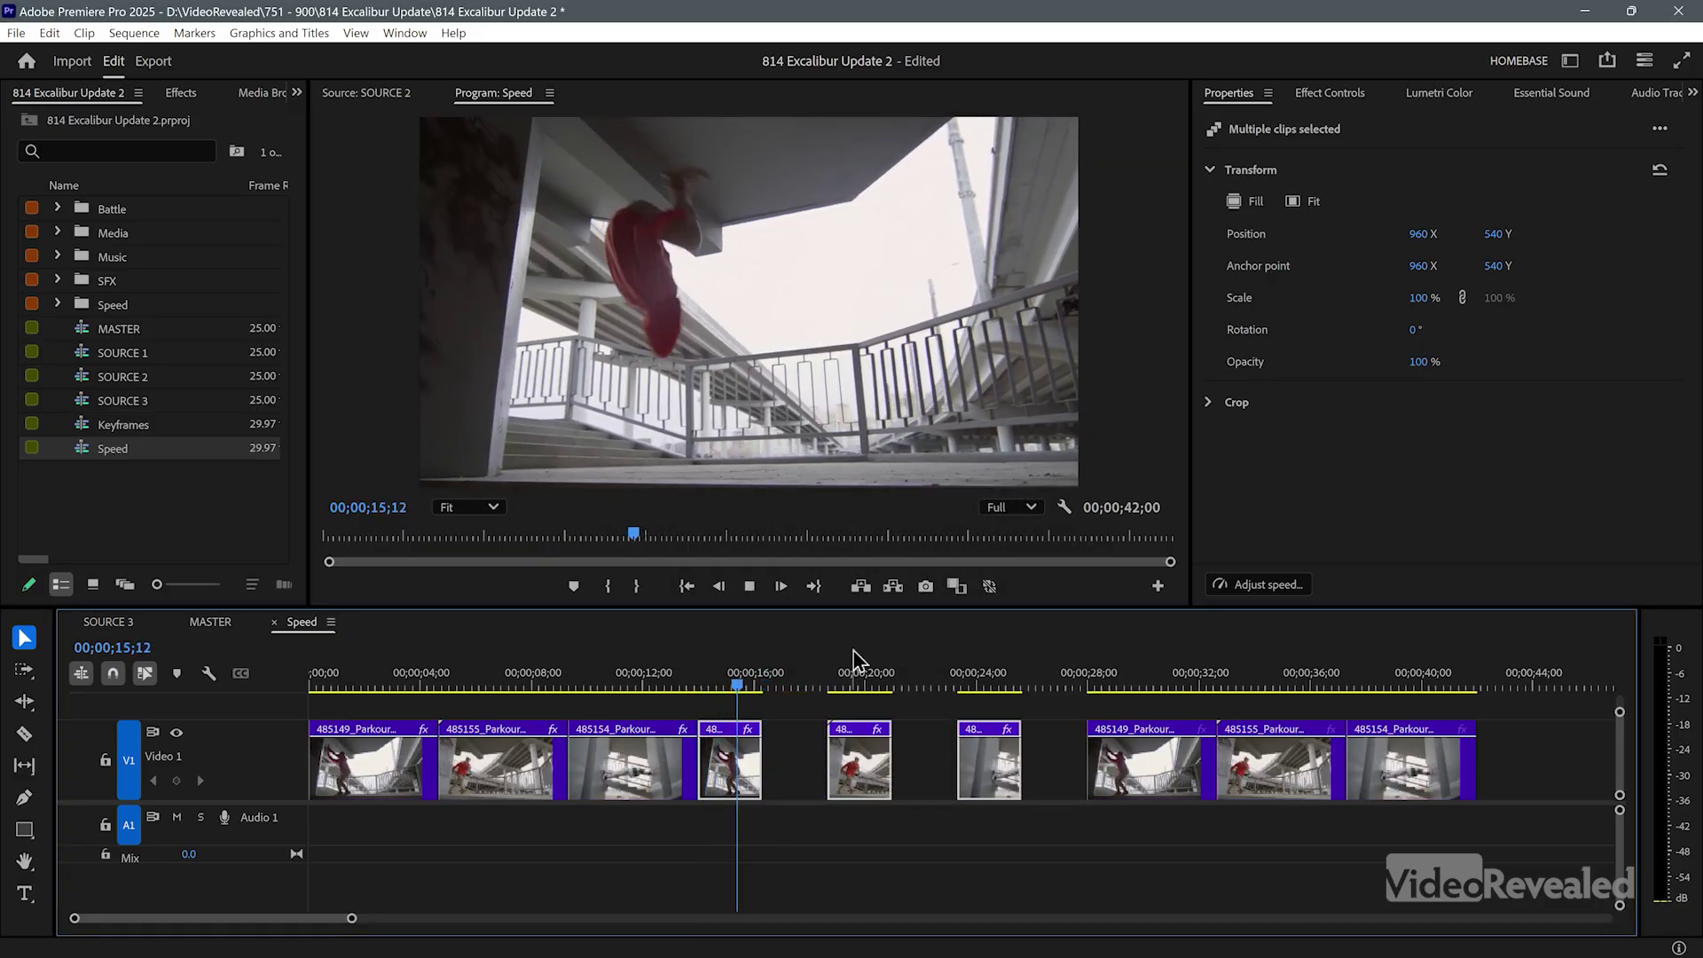
drag(851, 679, 982, 688)
key(space)
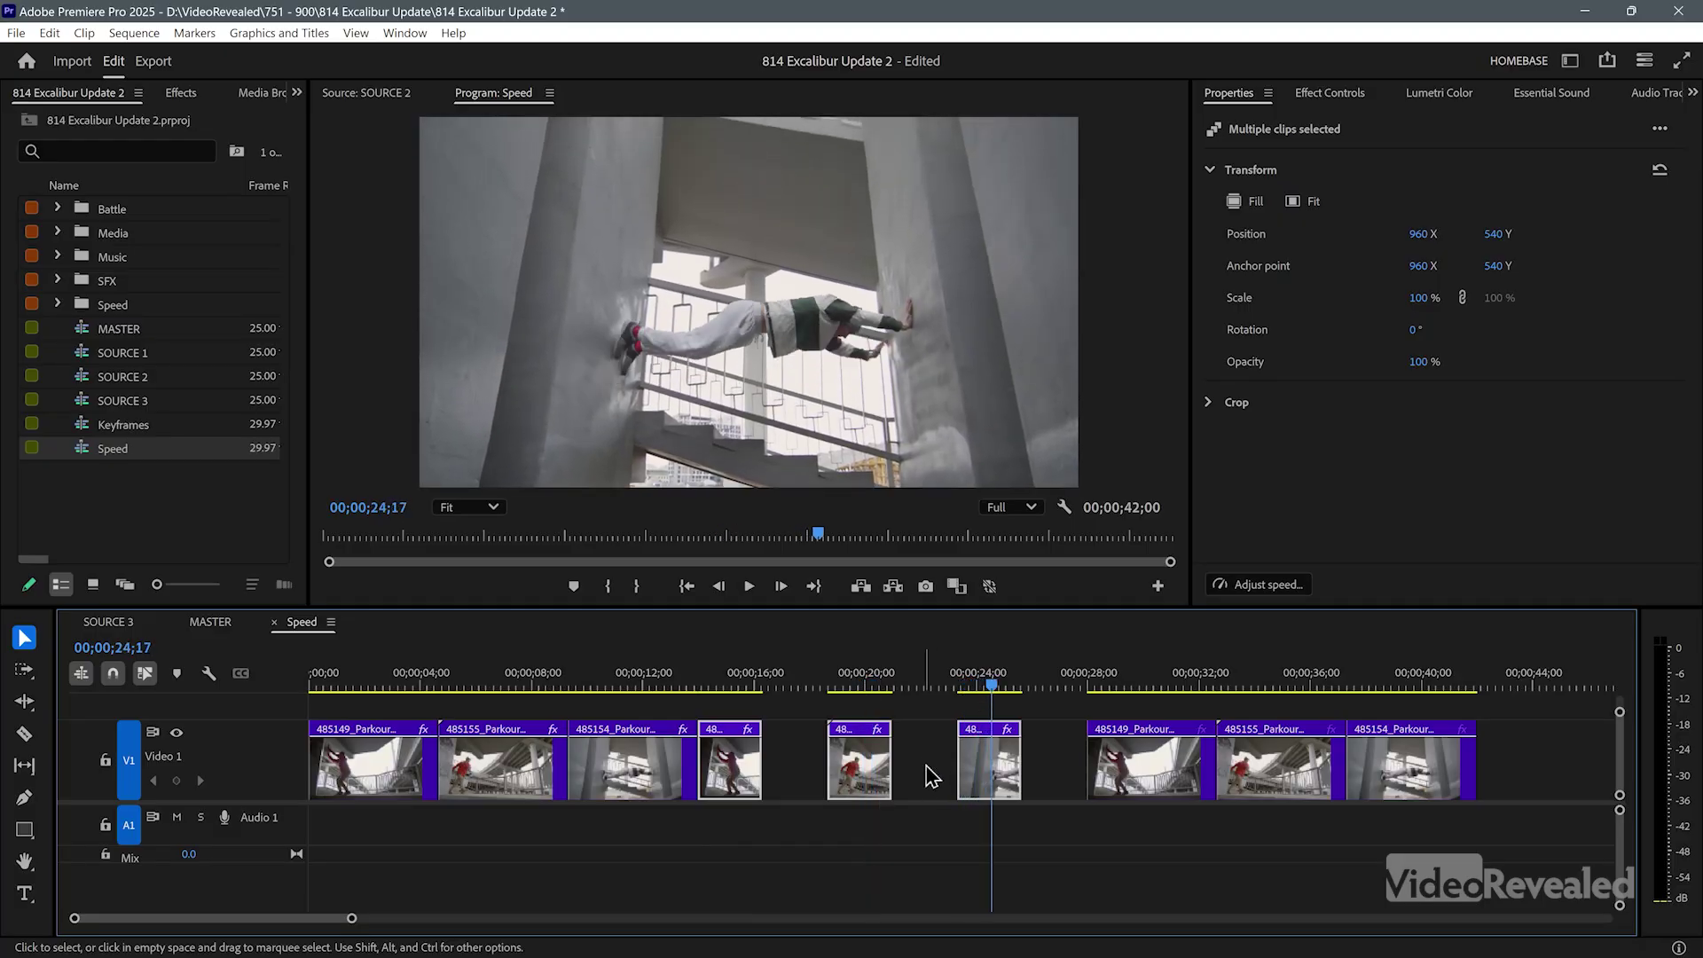
click(1153, 678)
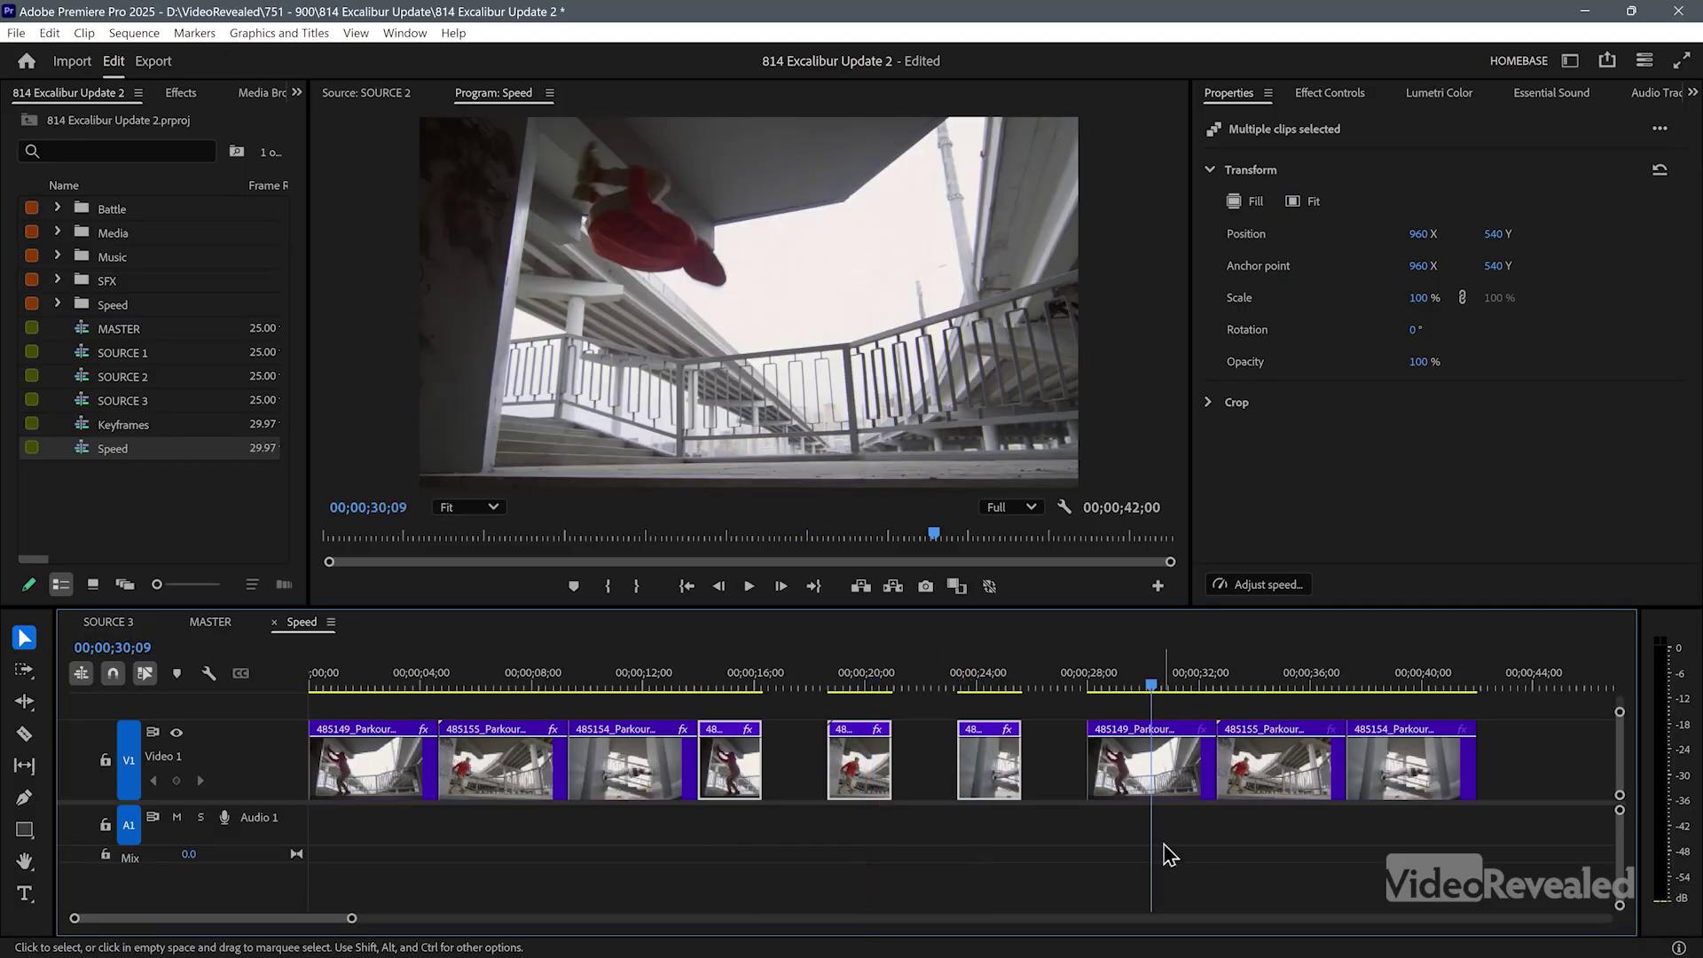
click(1500, 679)
drag(1501, 776, 1171, 798)
- Give the last three V1 clips 200% speed with Ripple Edit and play them back
drag(1096, 849, 1391, 757)
key(ctrl+space)
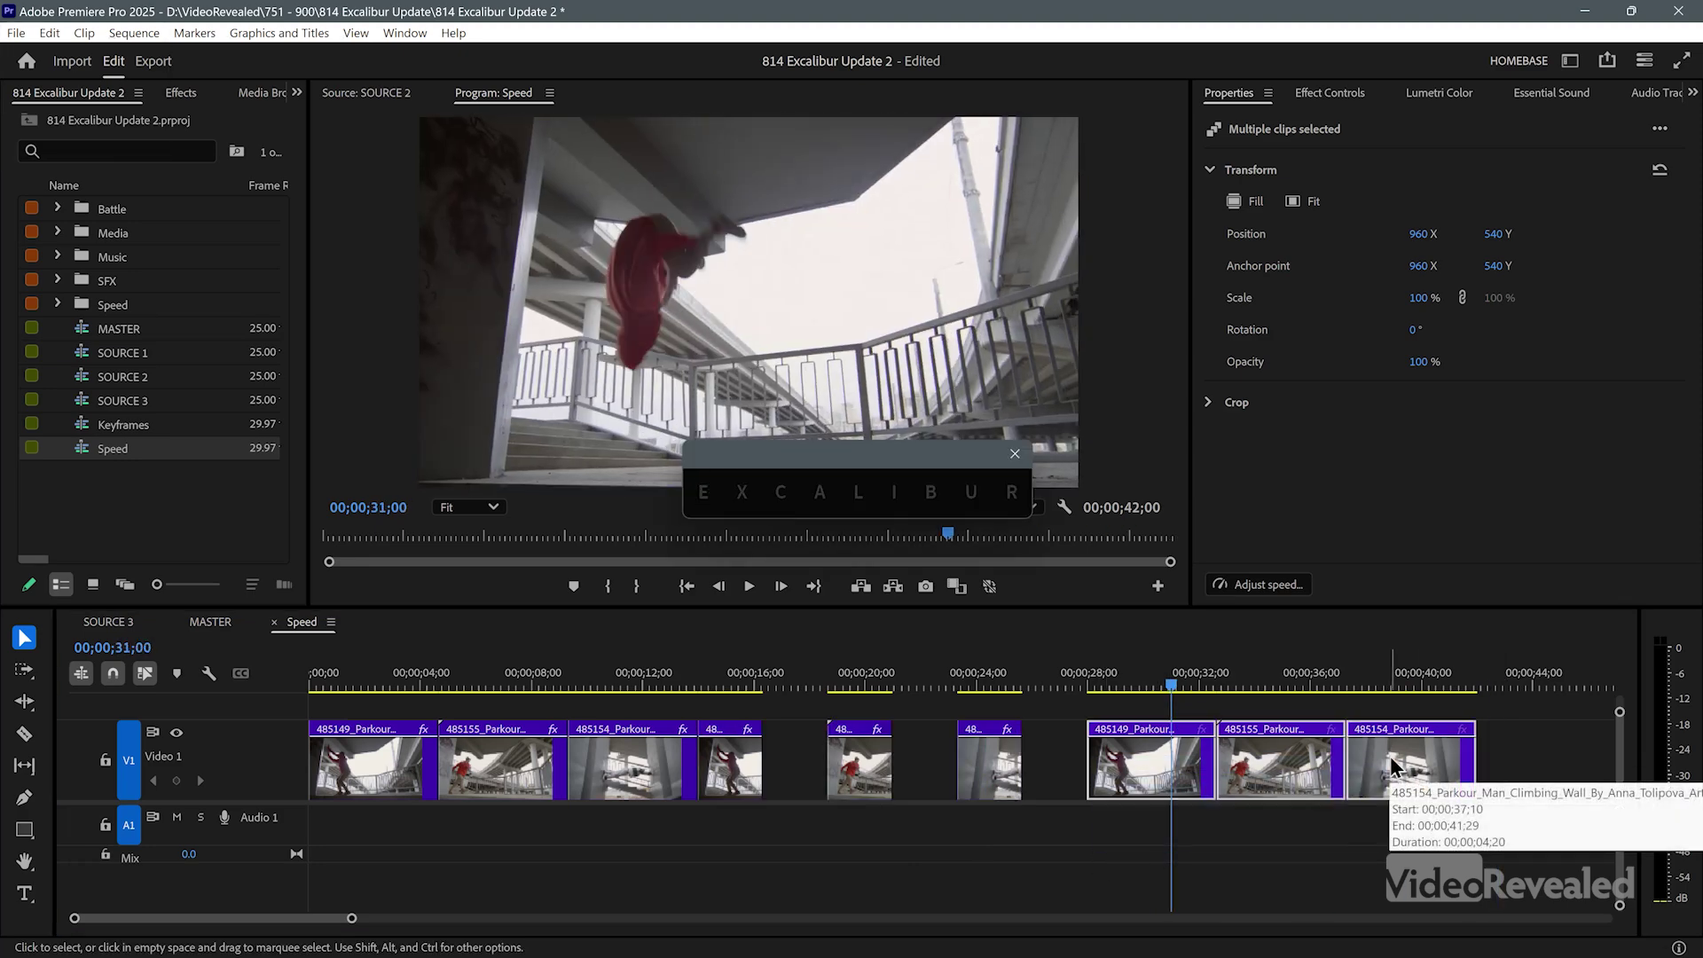
text(spe)
key(Return)
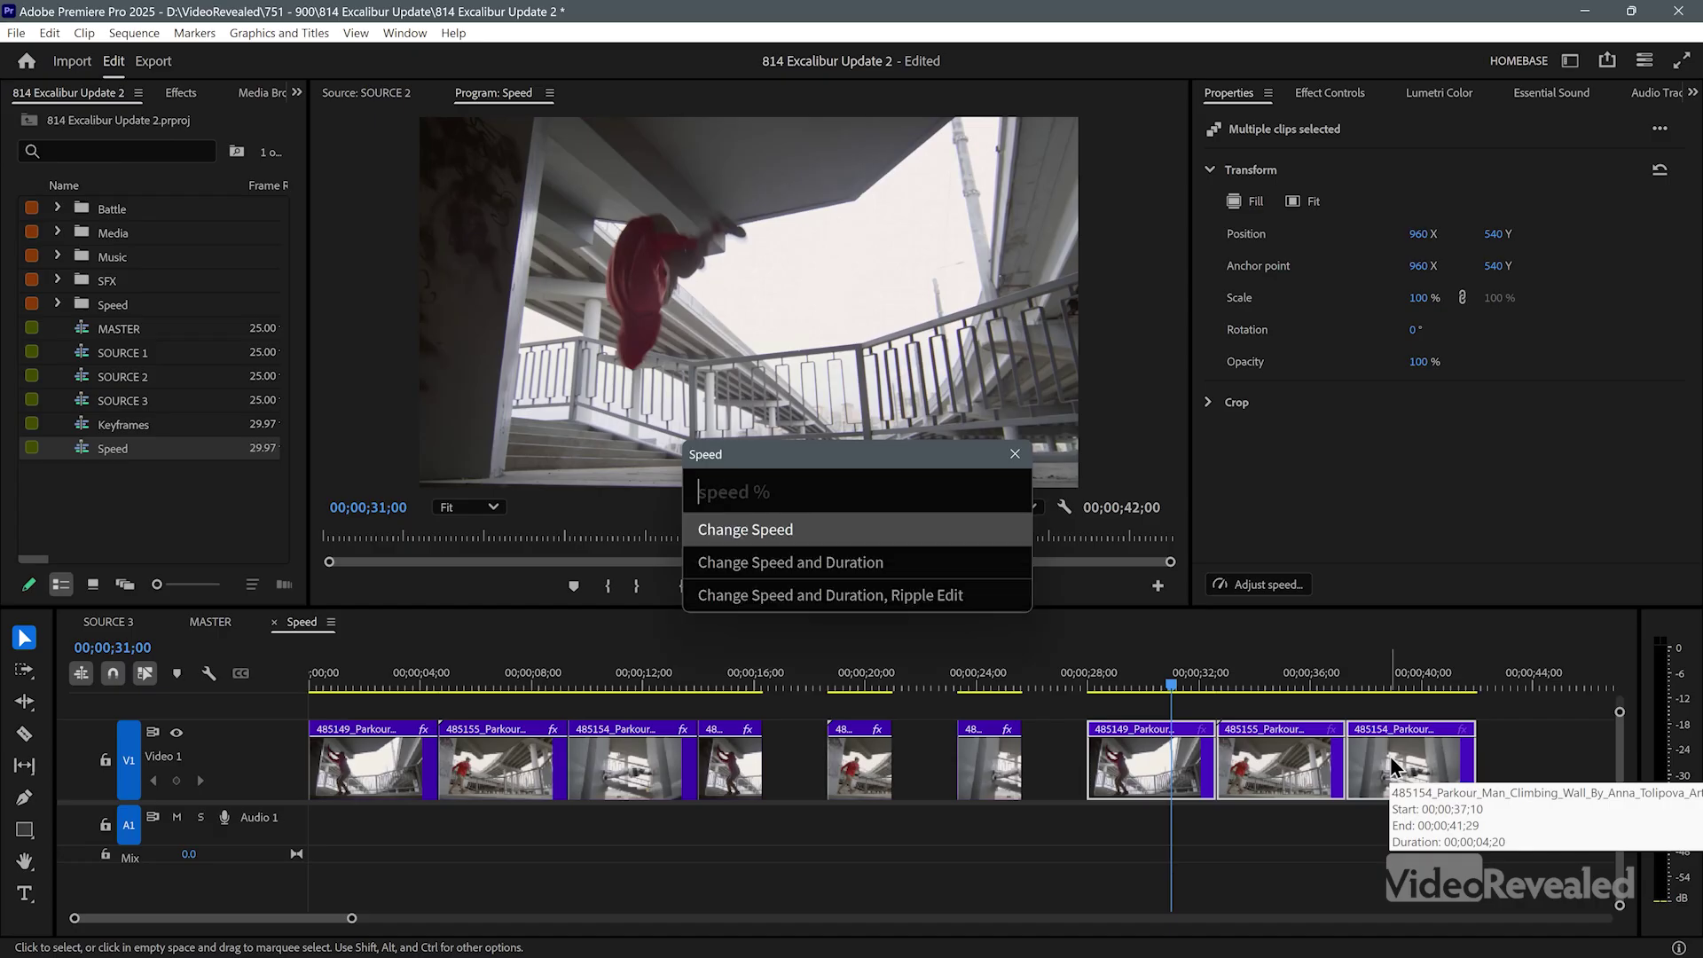
text(200)
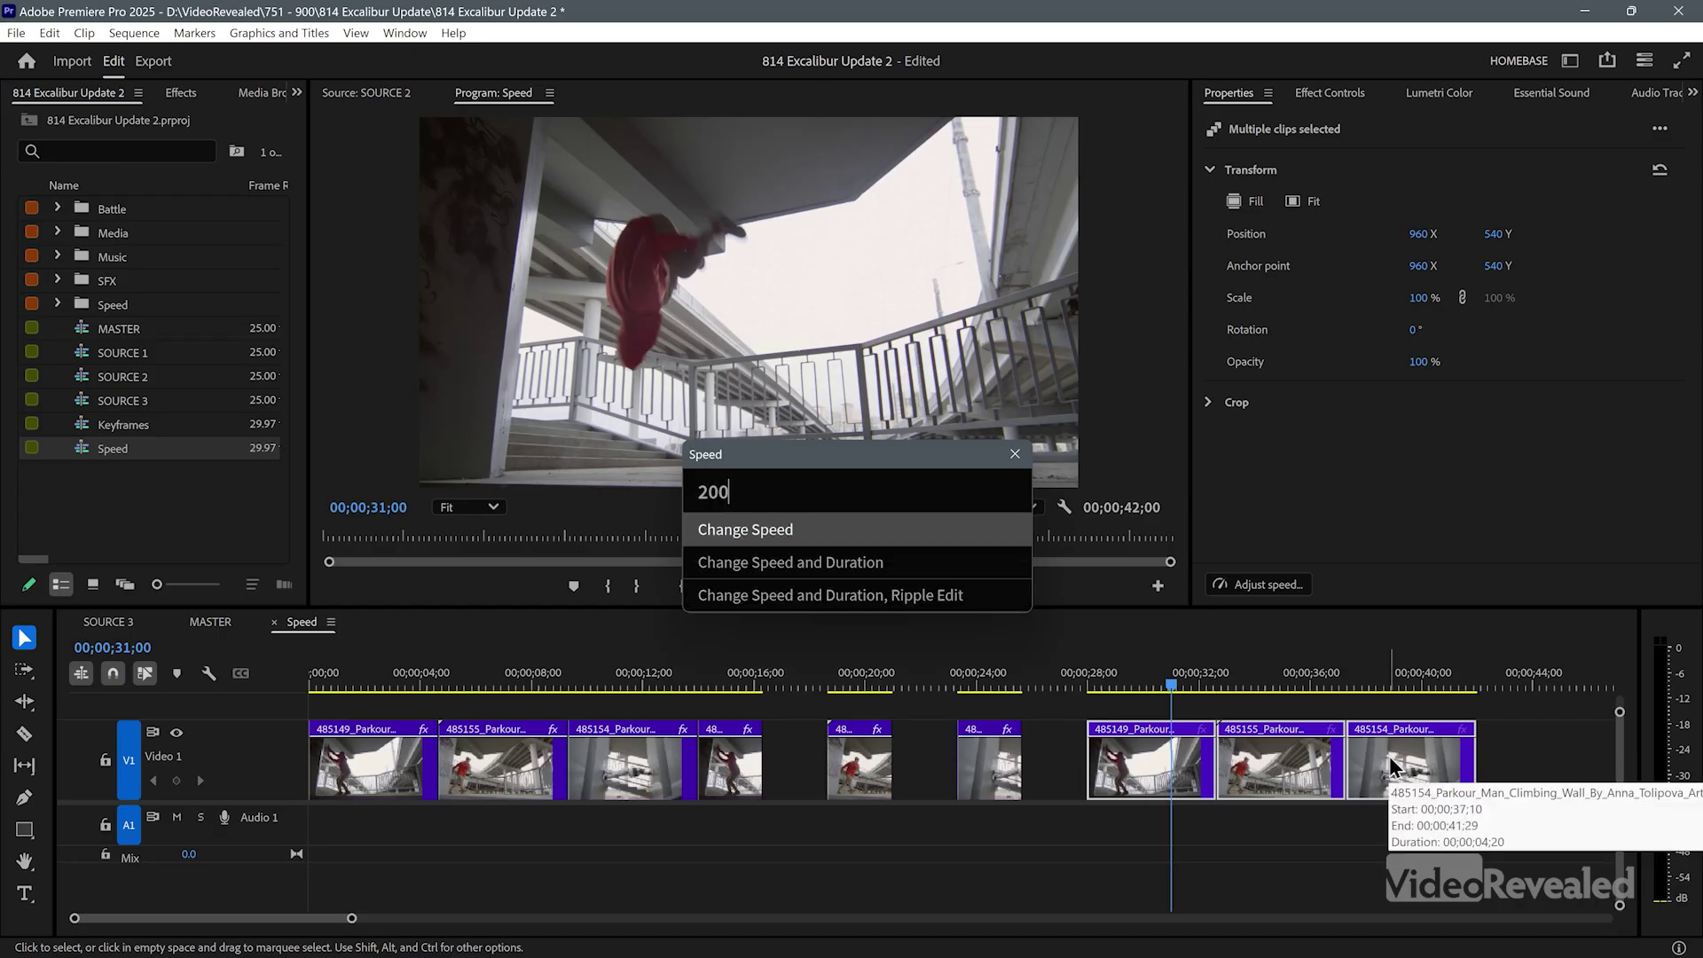
click(876, 596)
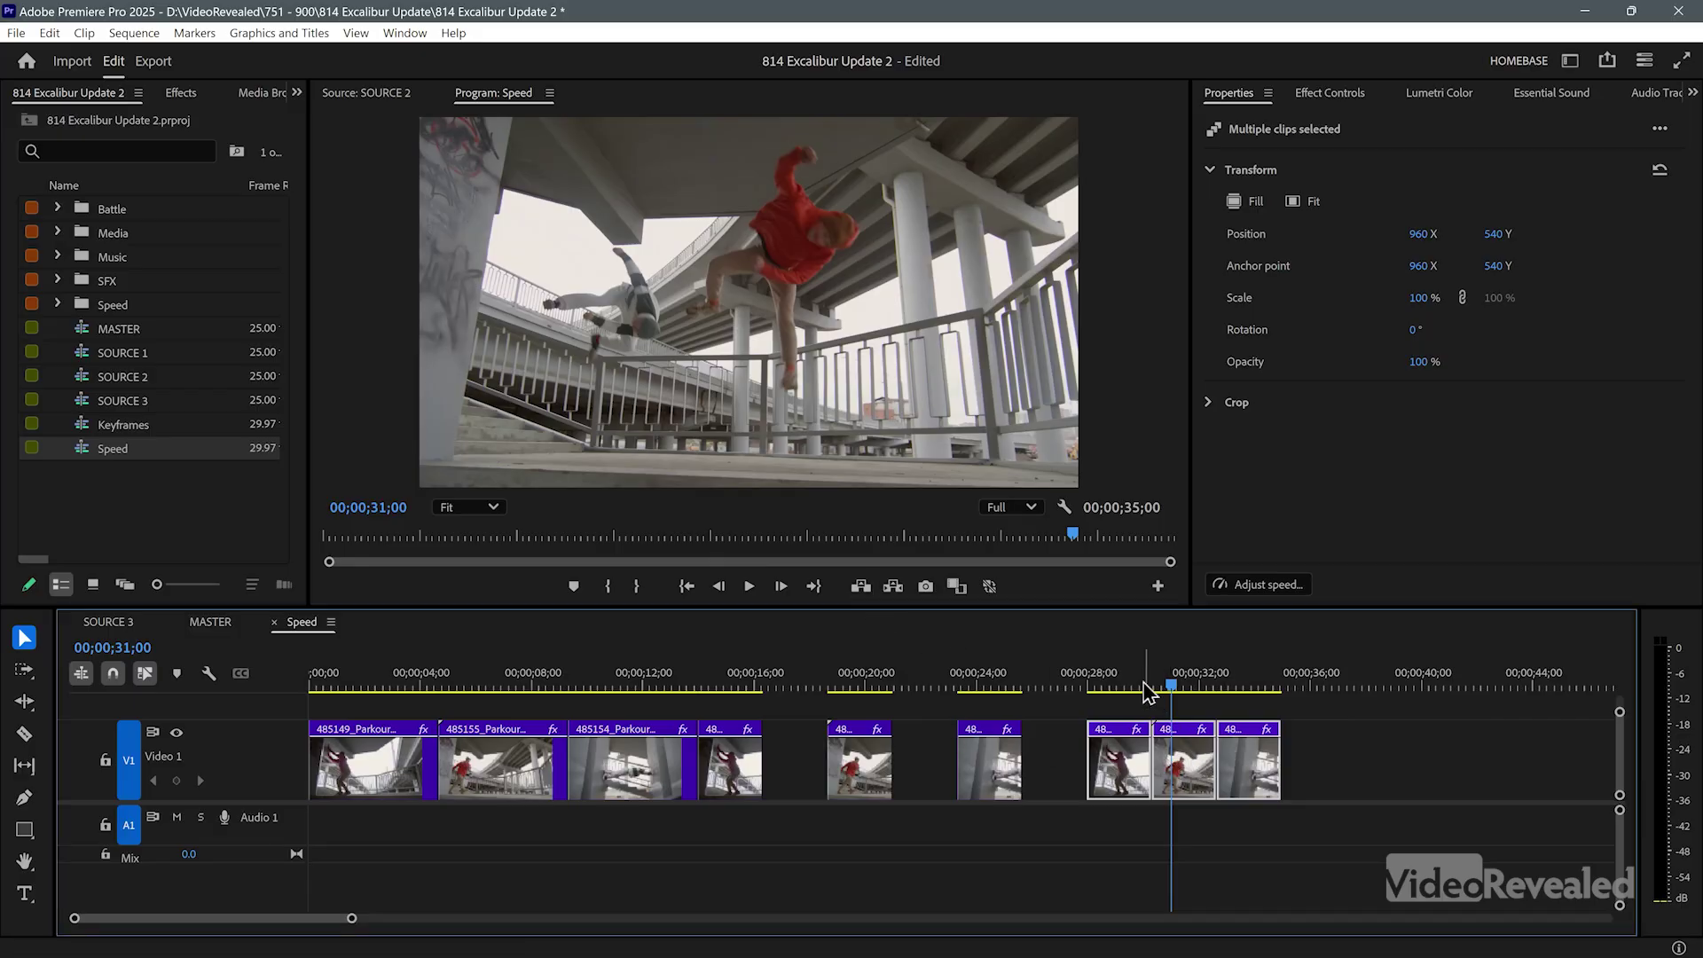
key(Up)
key(space)
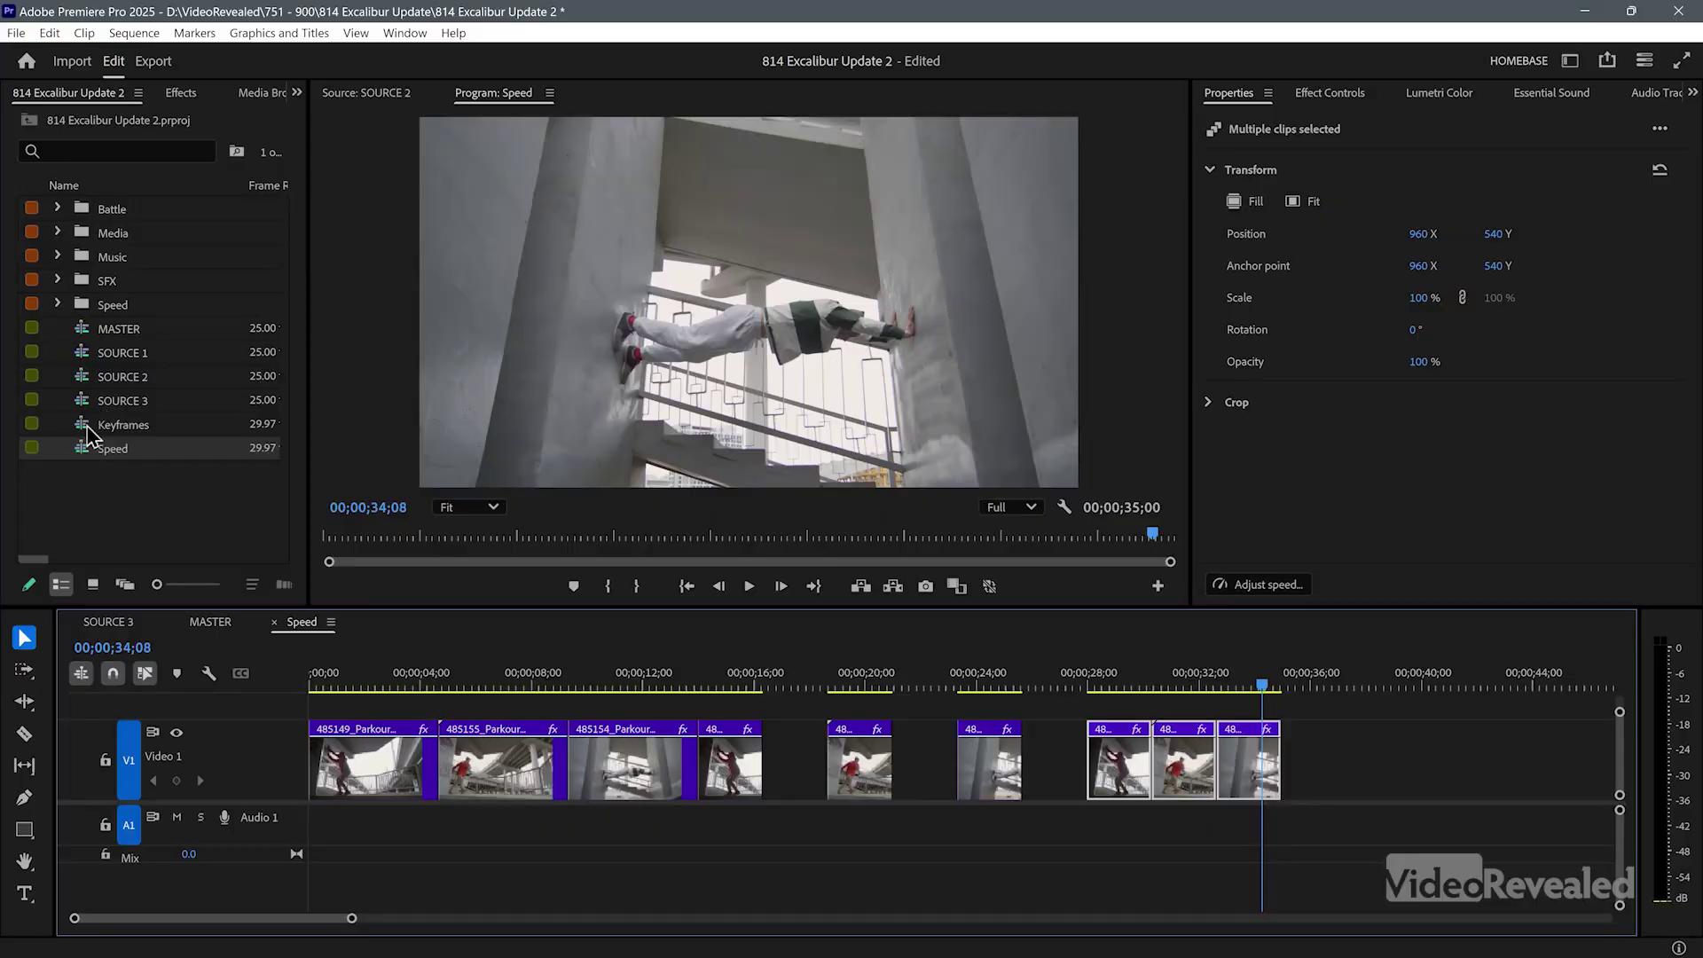
double_click(89, 433)
- Add an opacity keyframe near the start of the battle clip on V1
drag(399, 680, 358, 681)
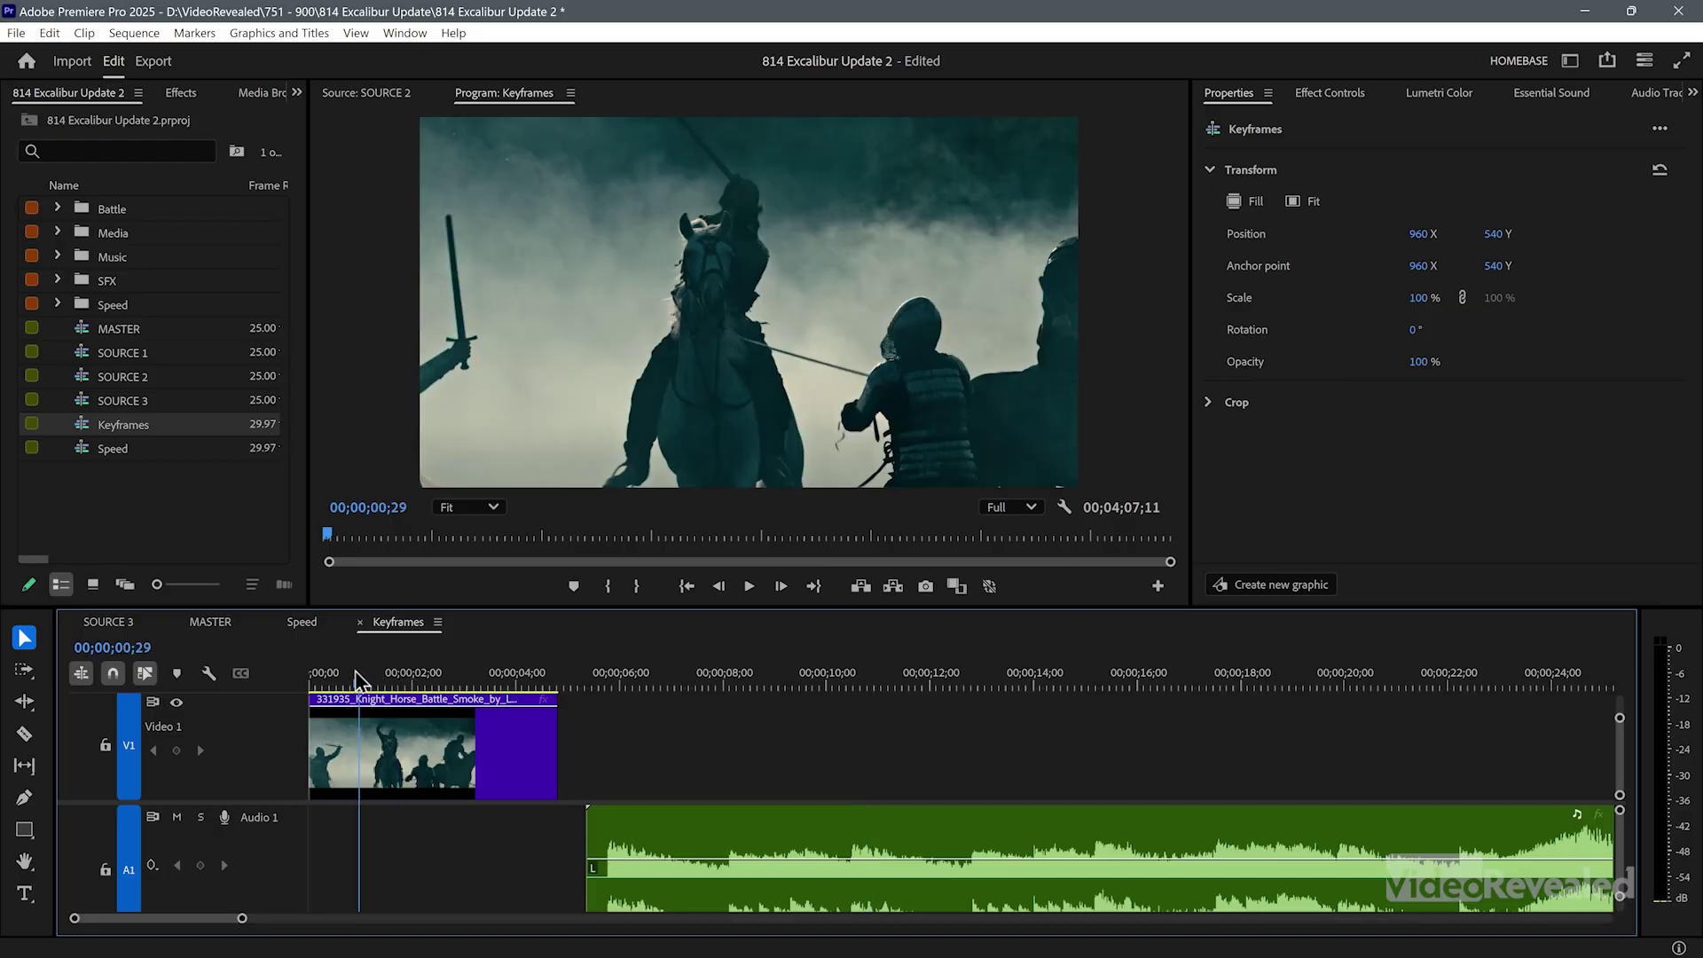
click(208, 673)
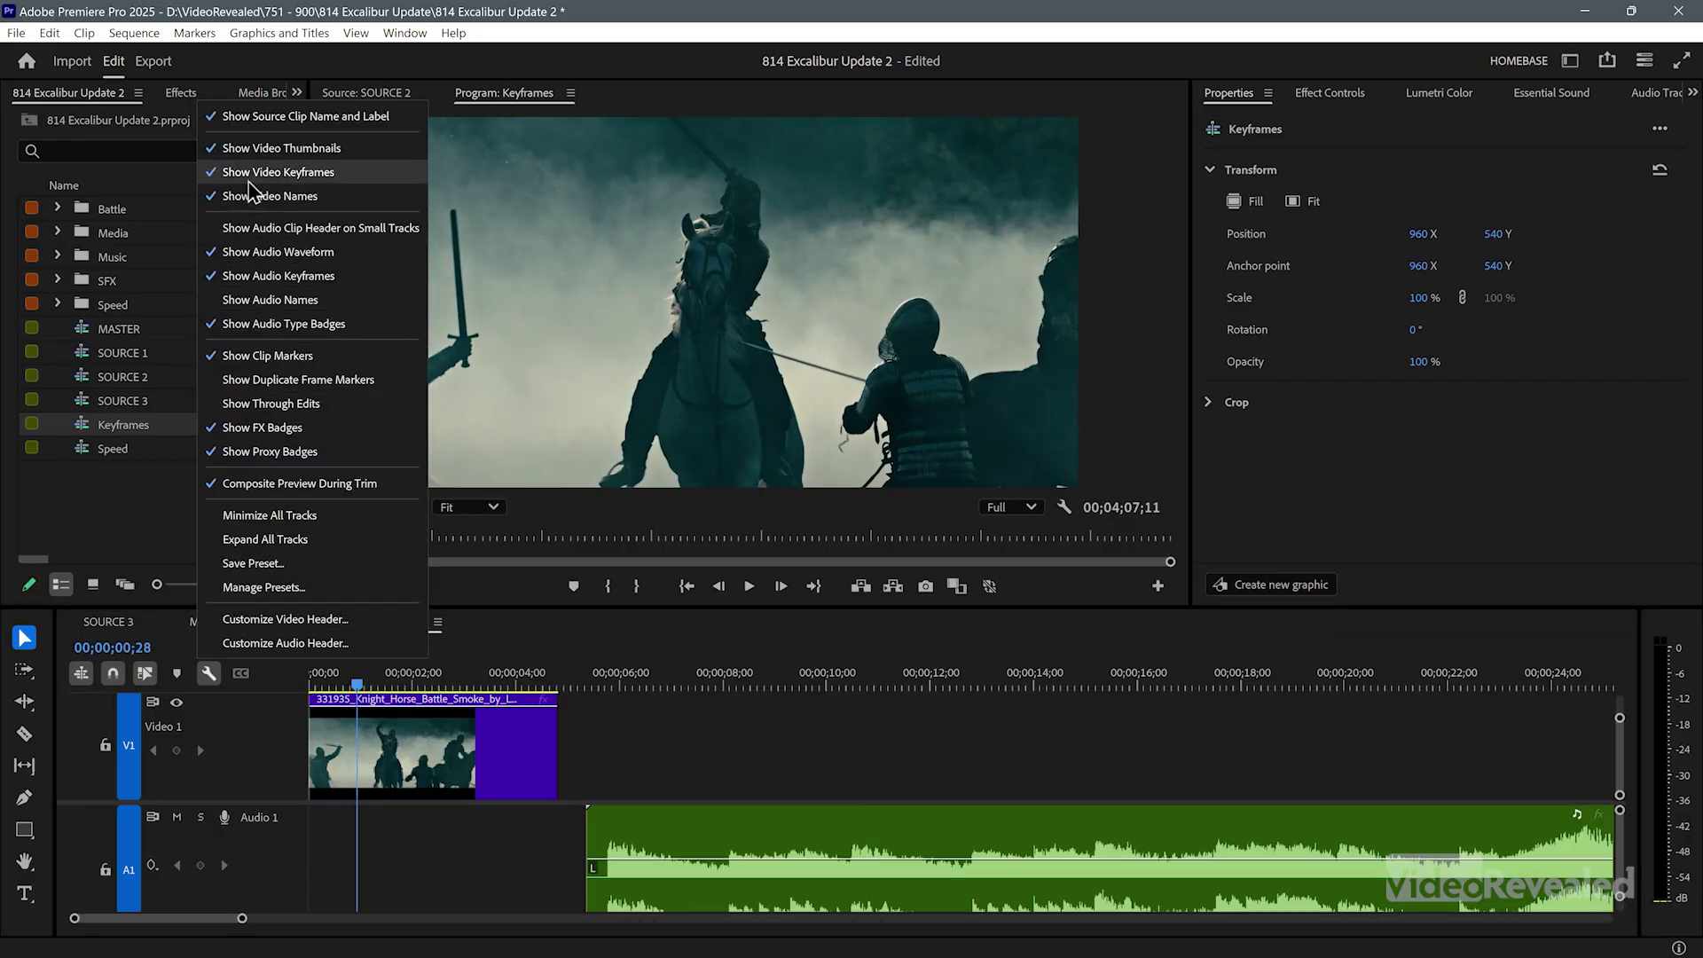
click(408, 723)
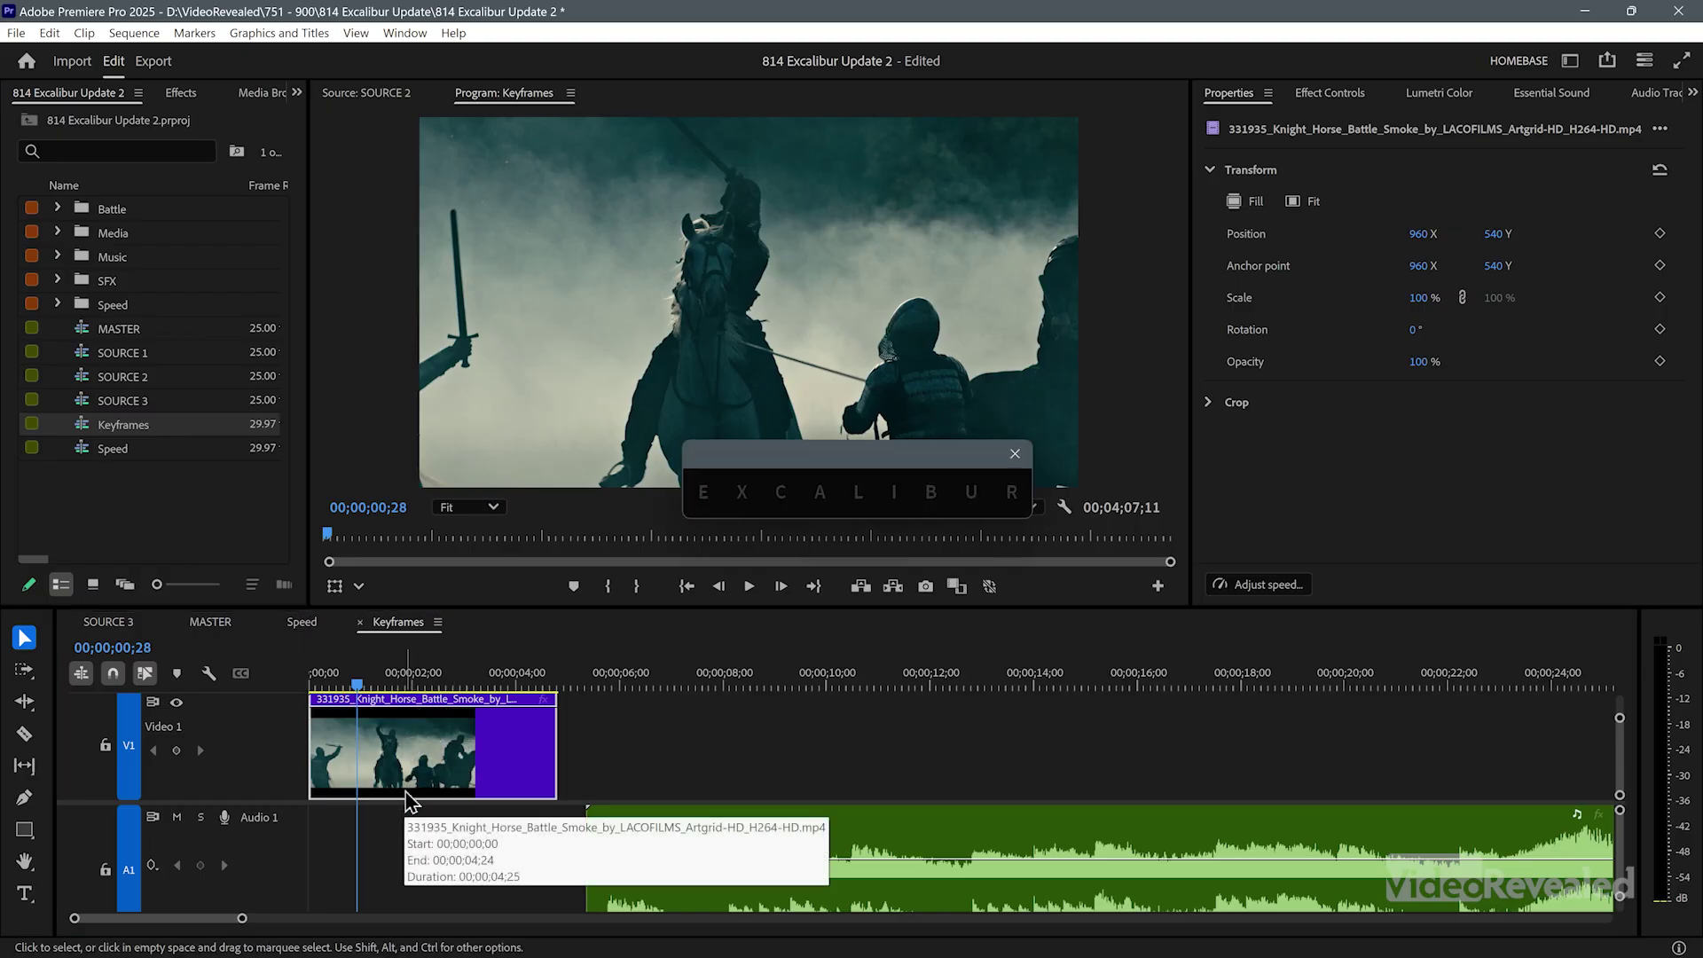
text(op)
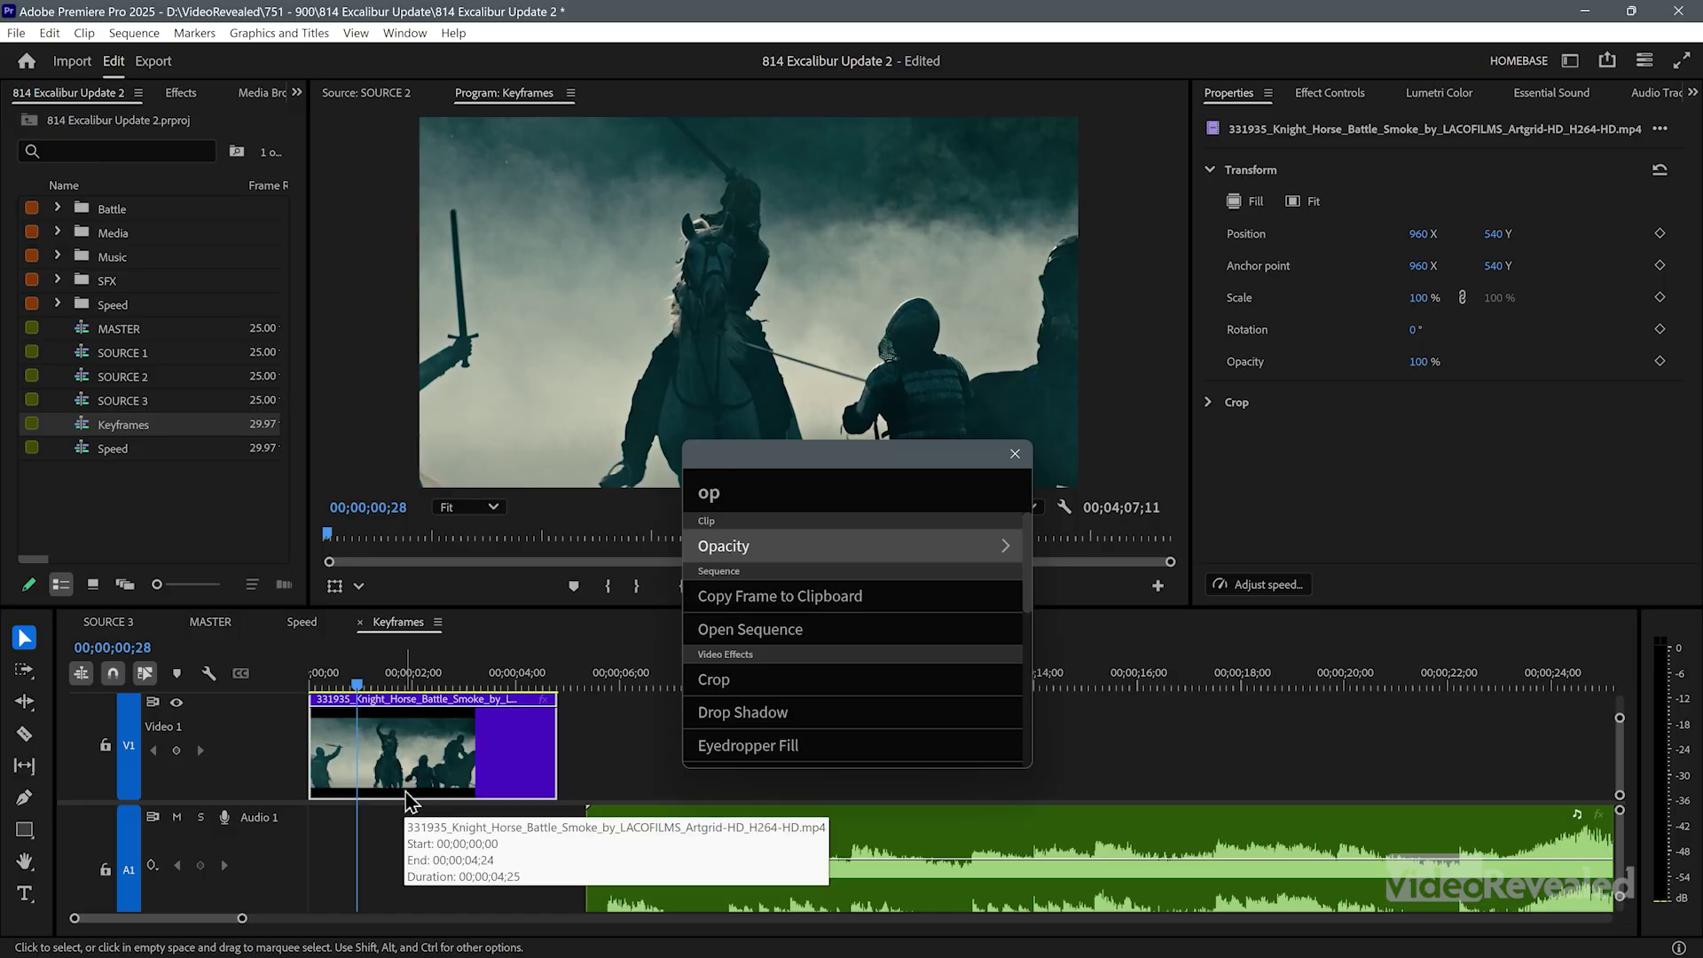
key(Return)
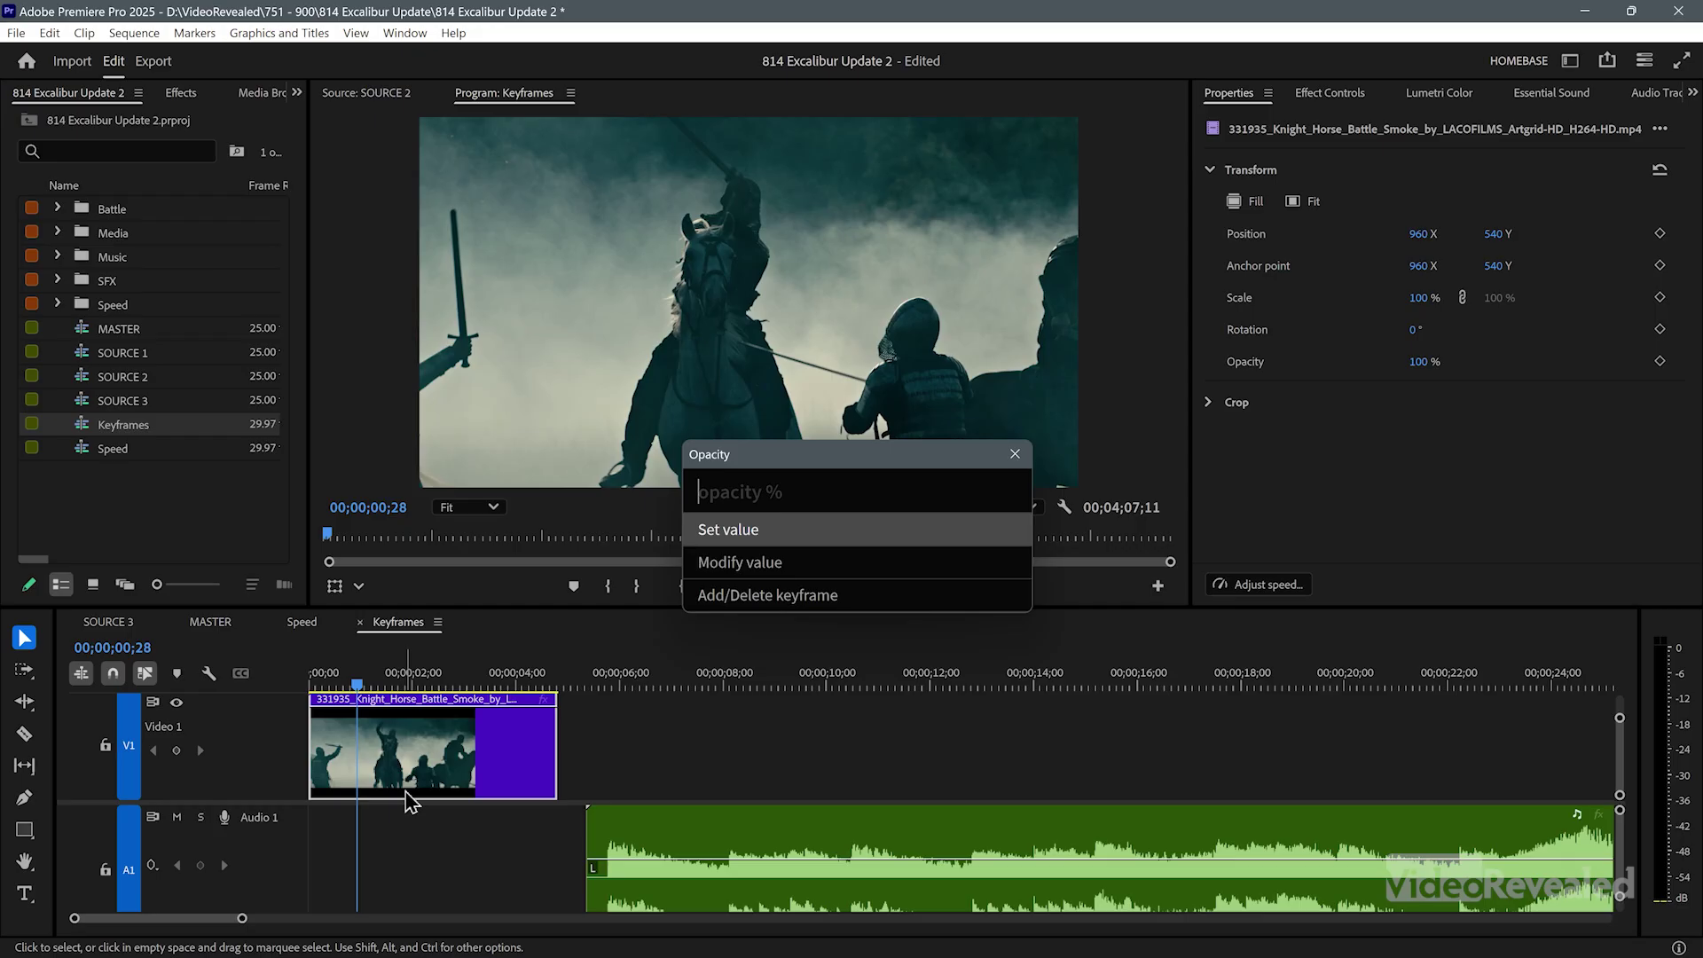
click(814, 595)
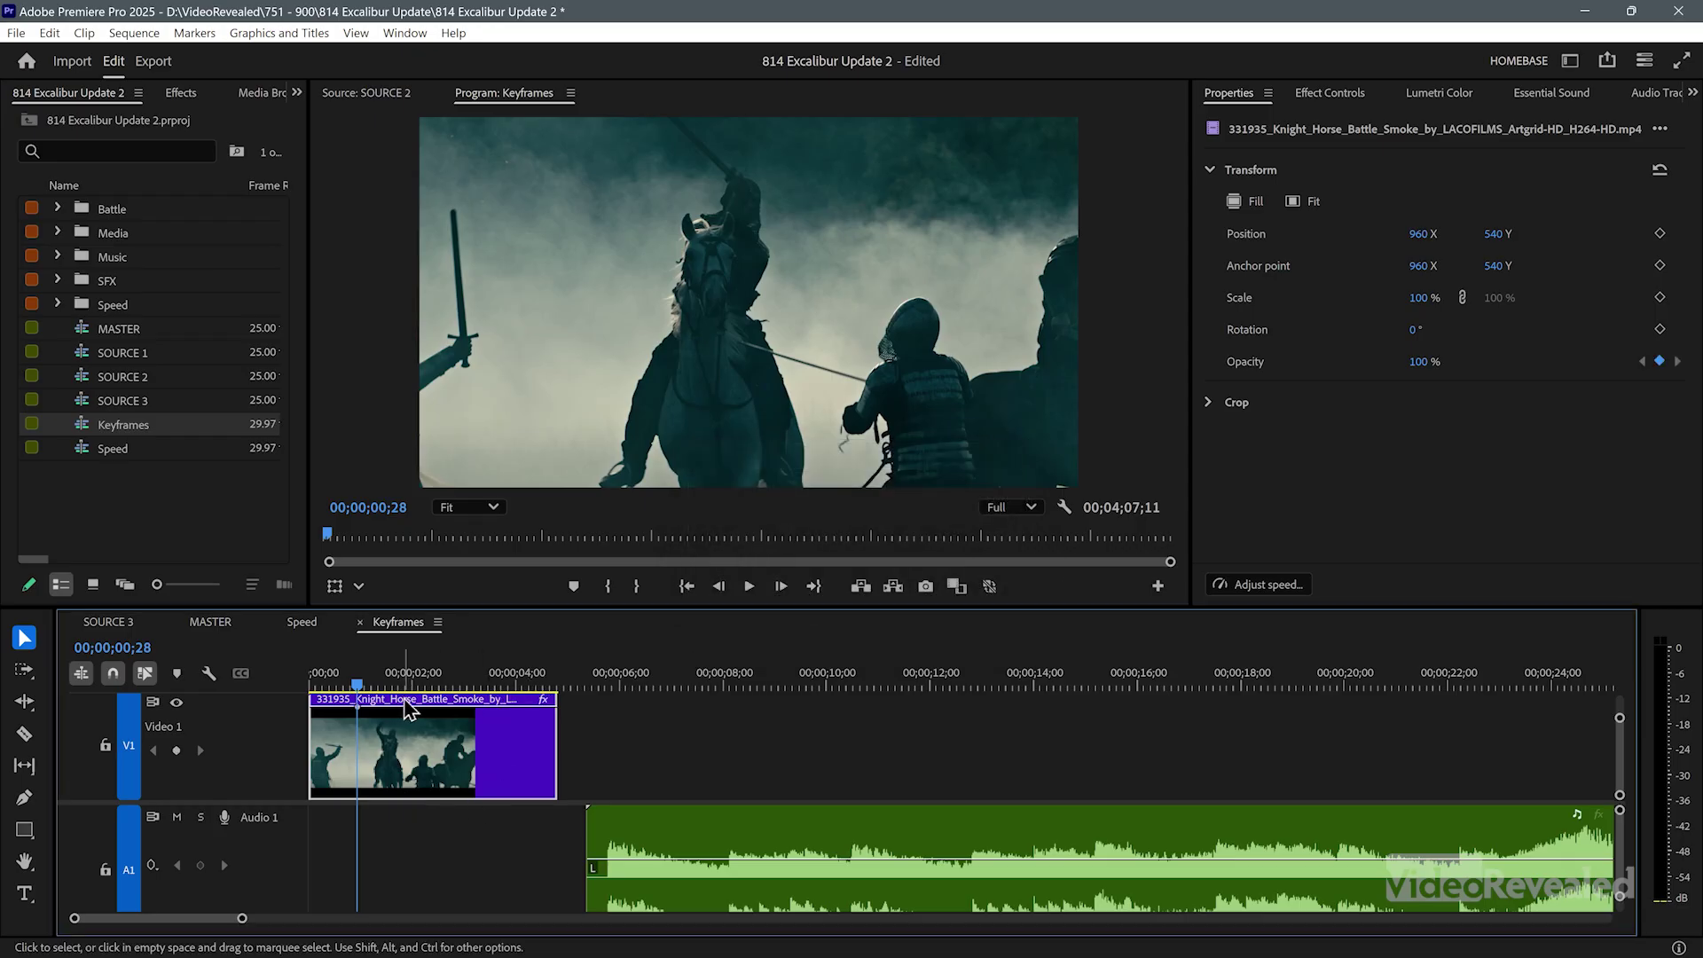
- Set opacity to 0 at 00;00;02;22 and scrub to preview the fade-out
mouse_move(355, 709)
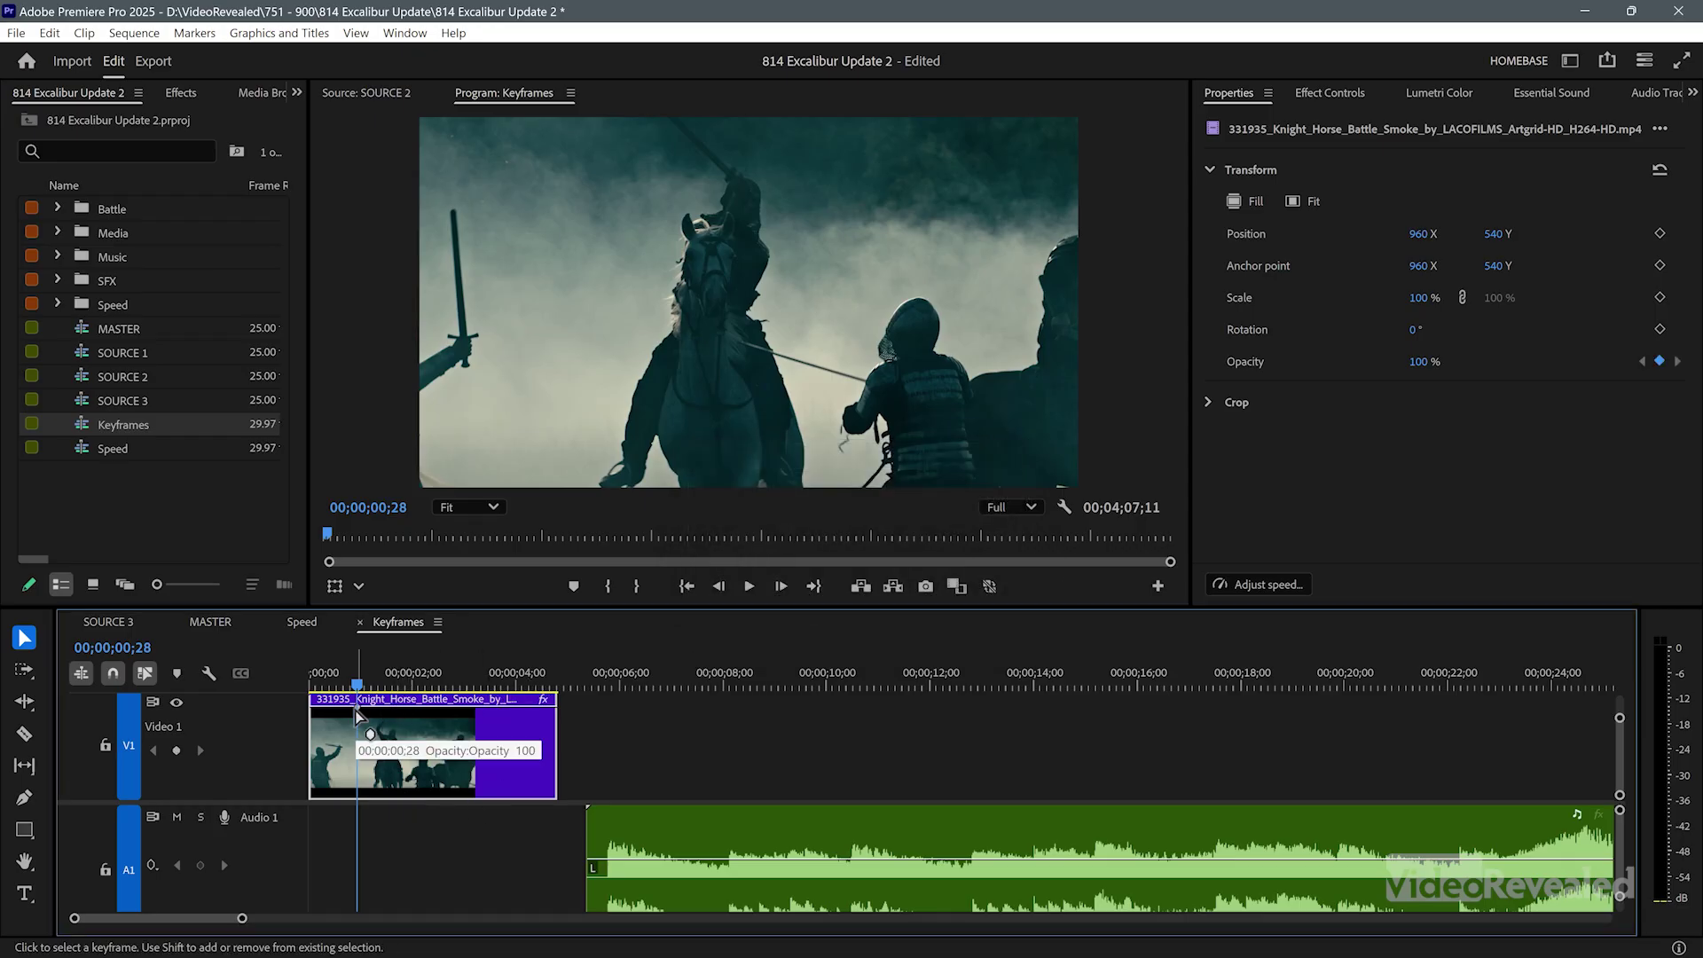
click(451, 676)
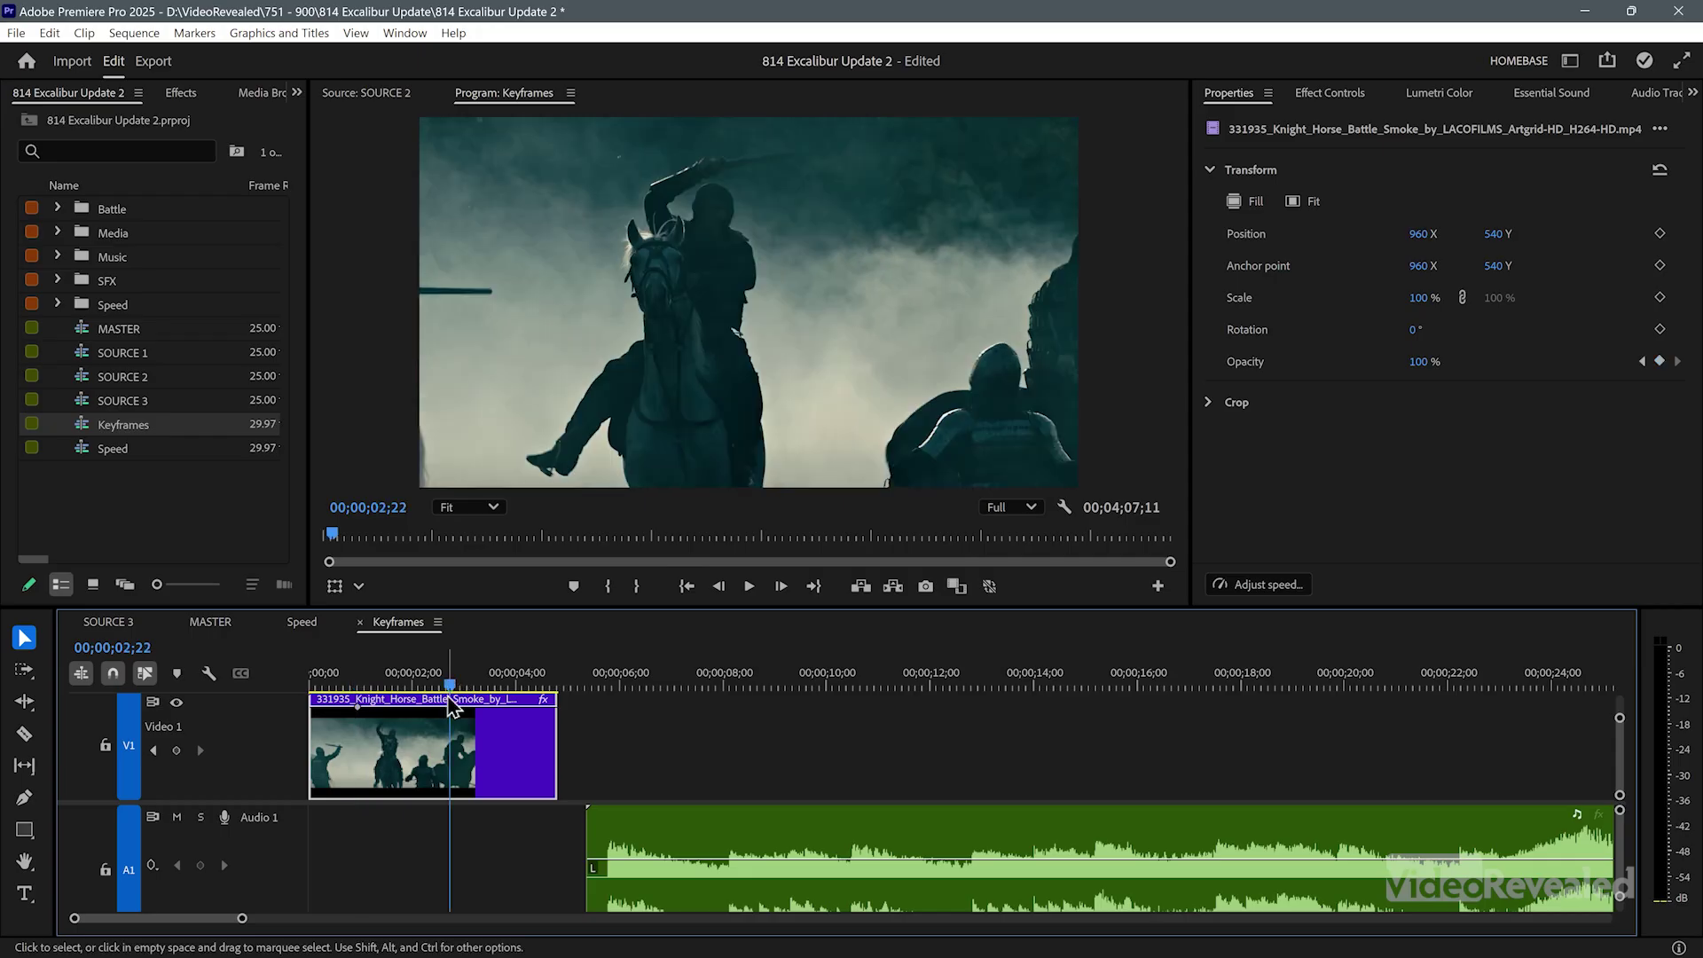
key(ctrl+space)
text(opa)
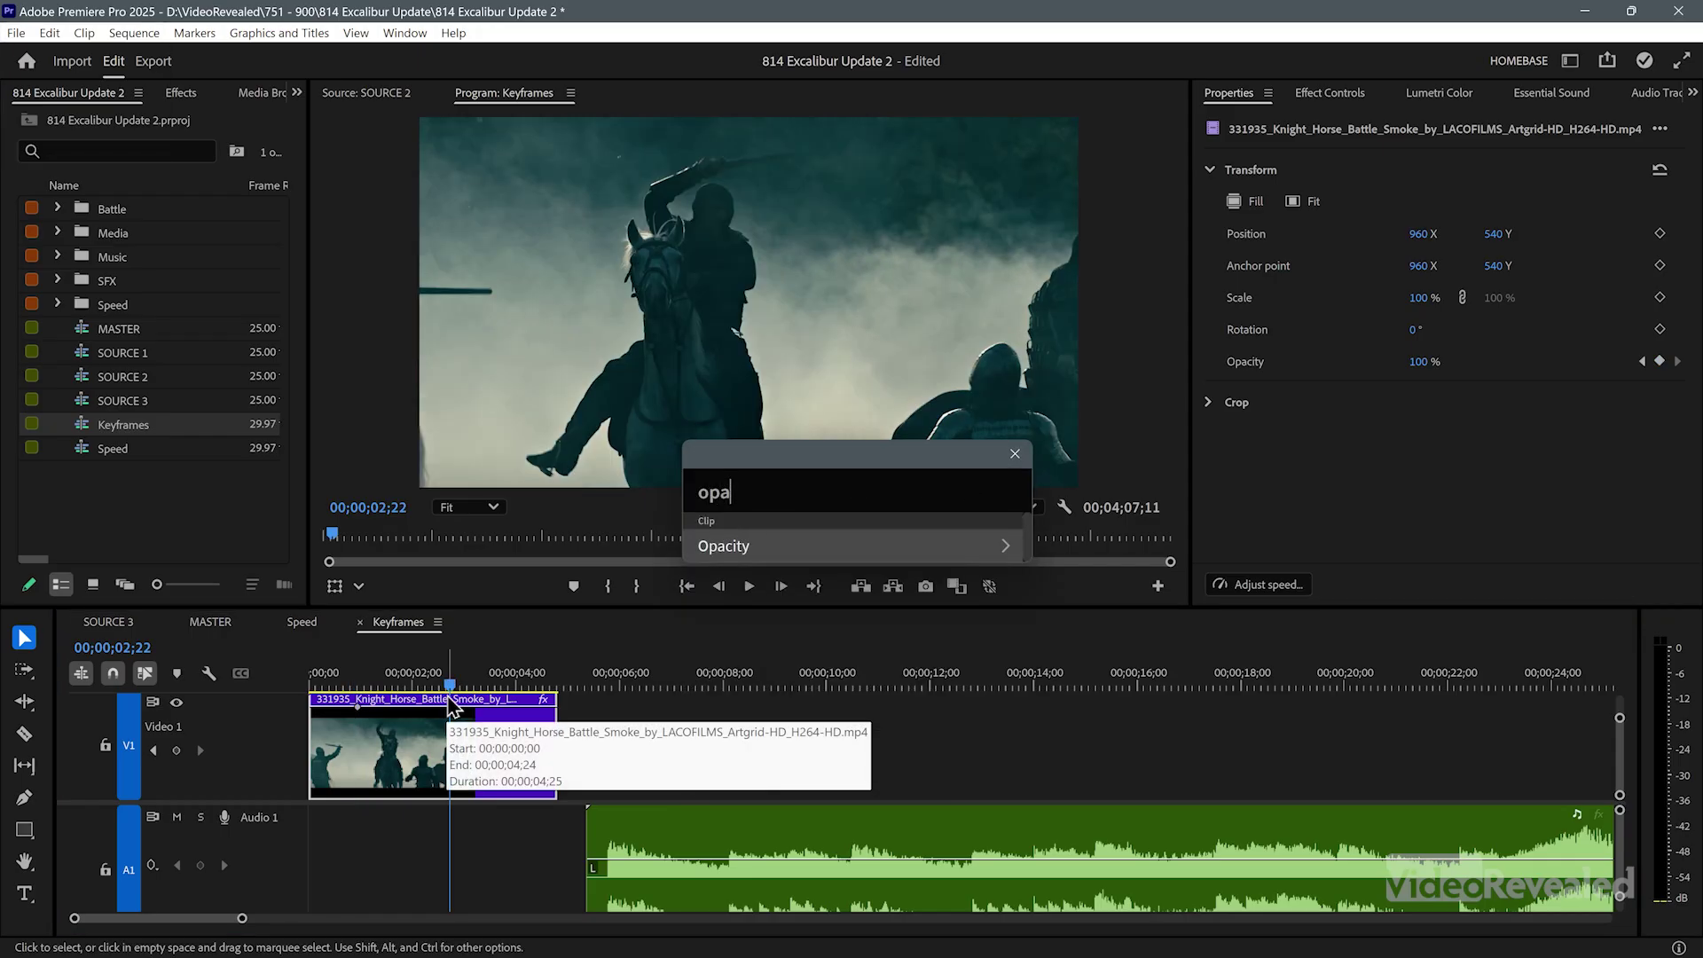
key(Return)
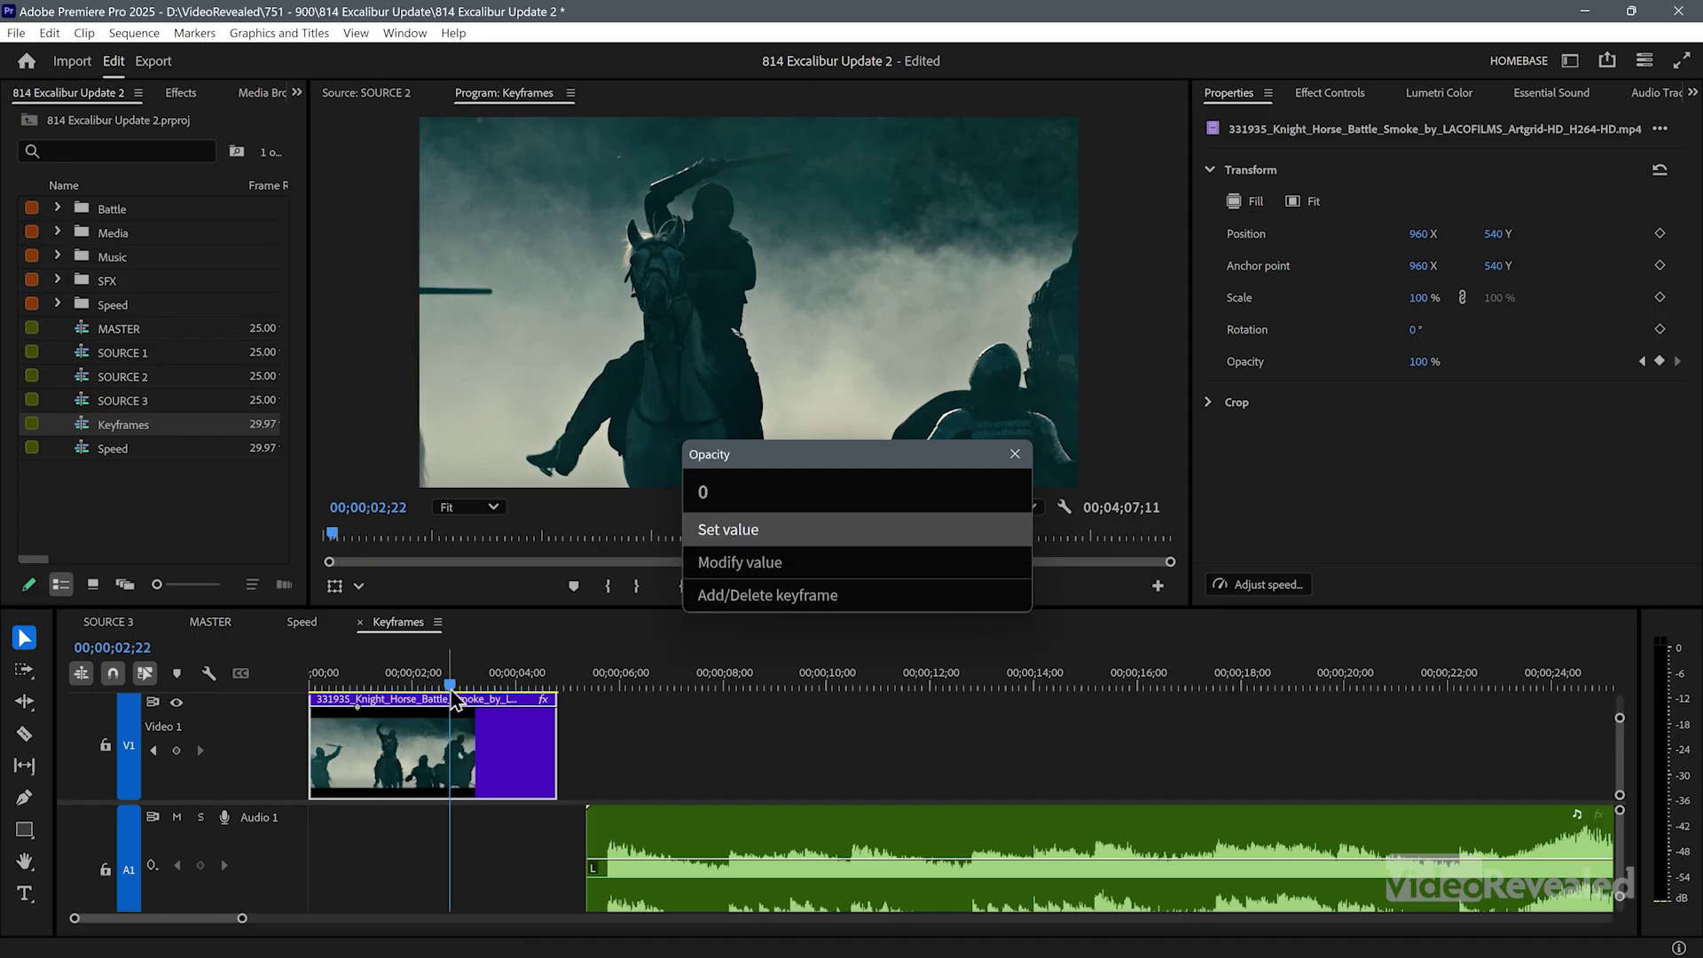
key(Return)
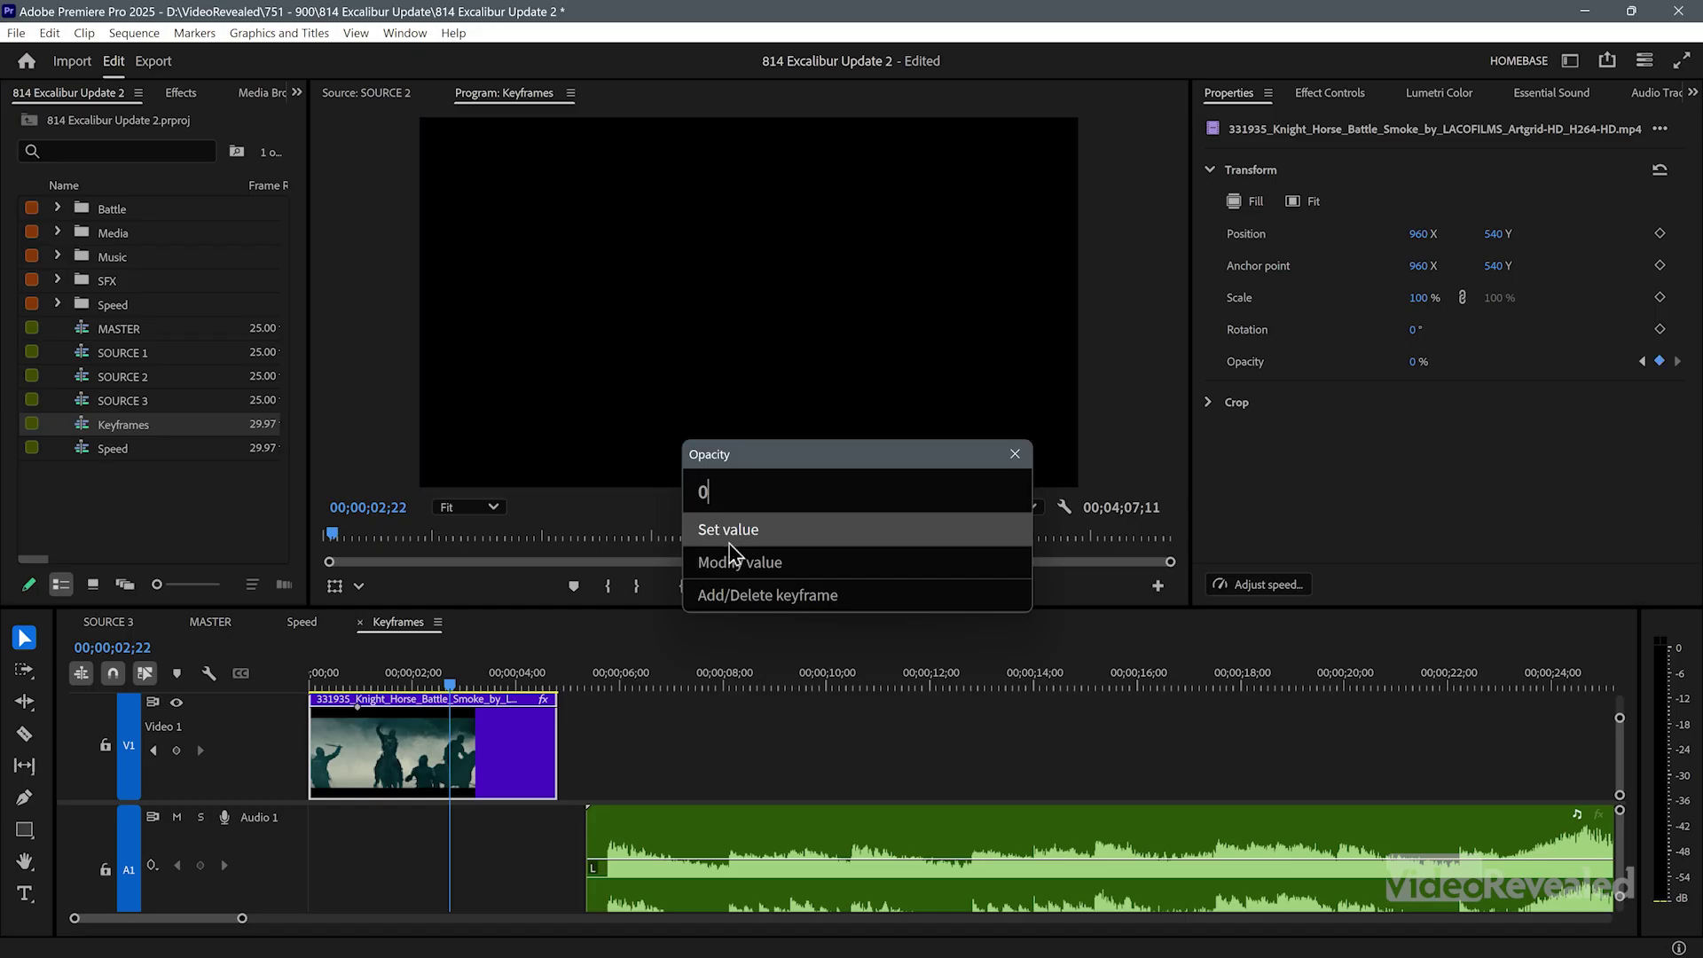
drag(357, 688, 454, 689)
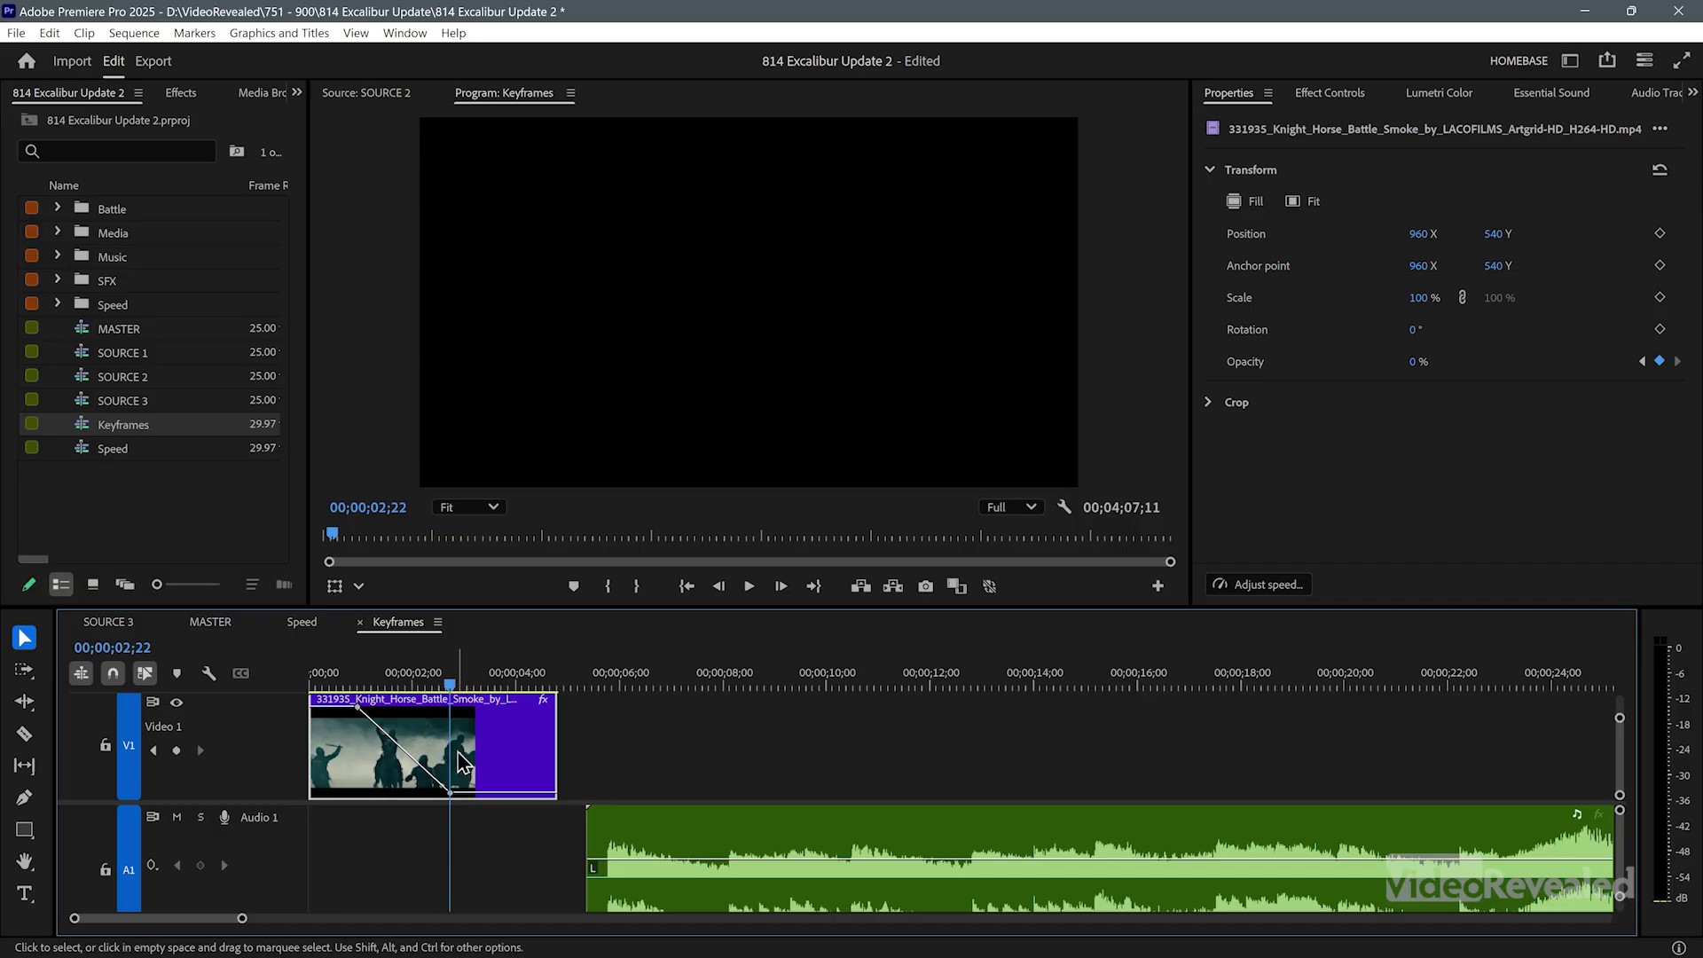
- Delete the 0% opacity keyframe at 00;00;02;22 with Opacity Add/Delete keyframe
key(ctrl+shift+k)
text(opa)
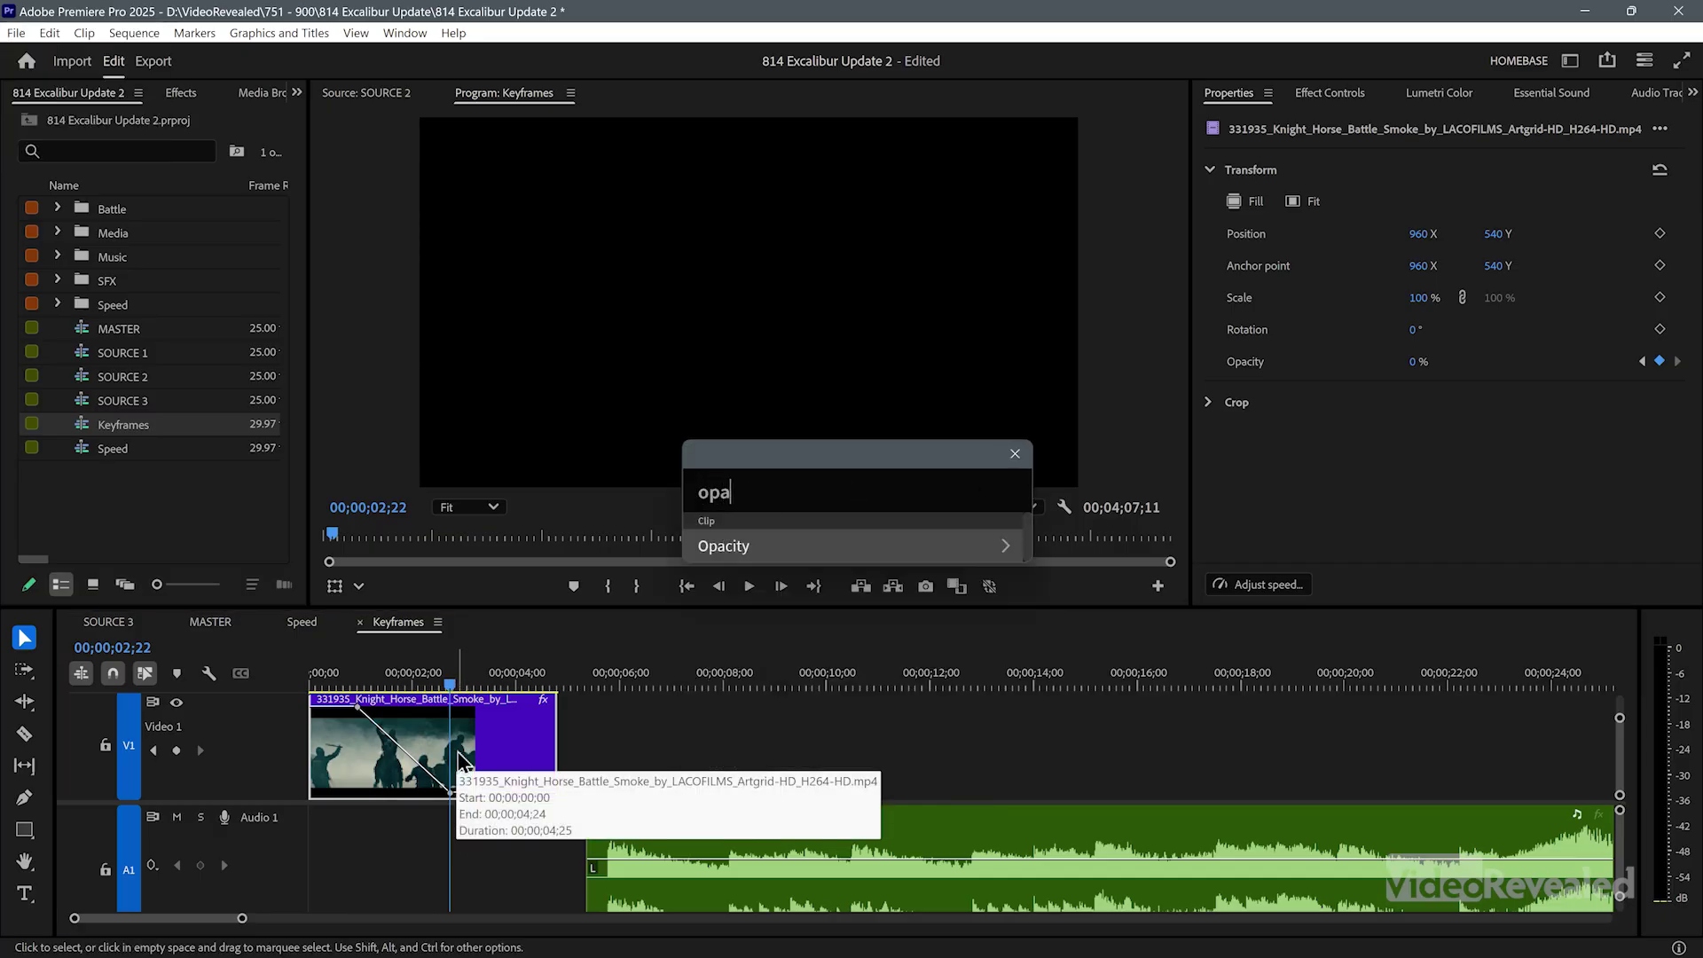
key(Return)
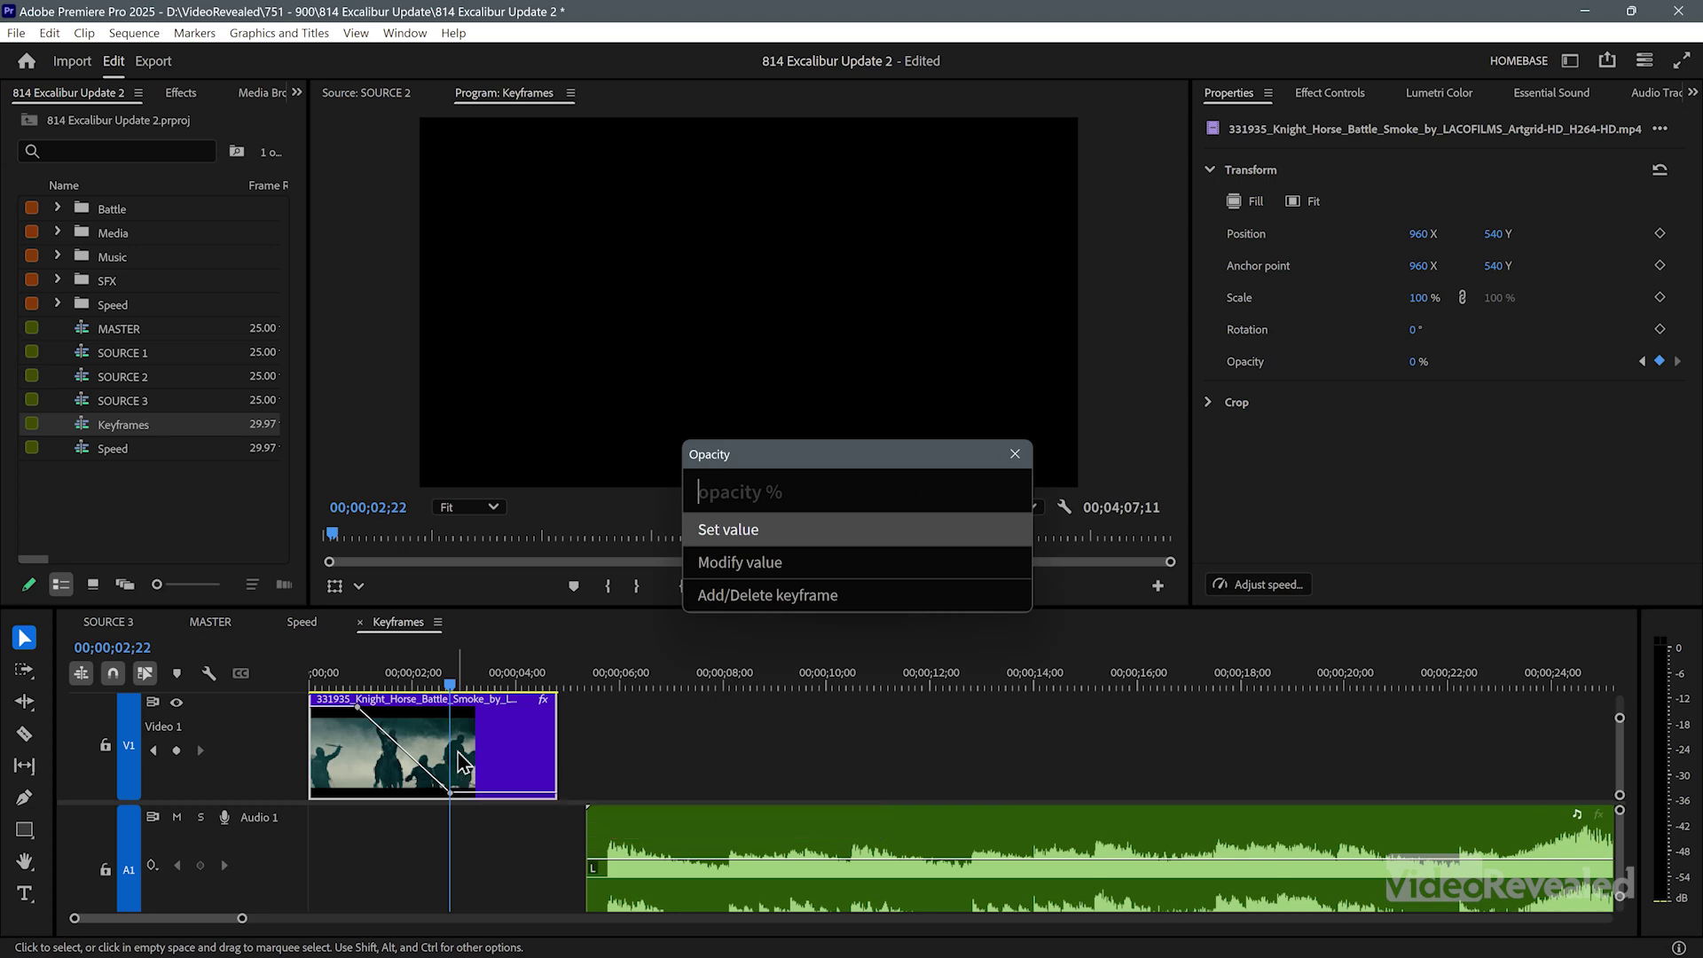
click(769, 598)
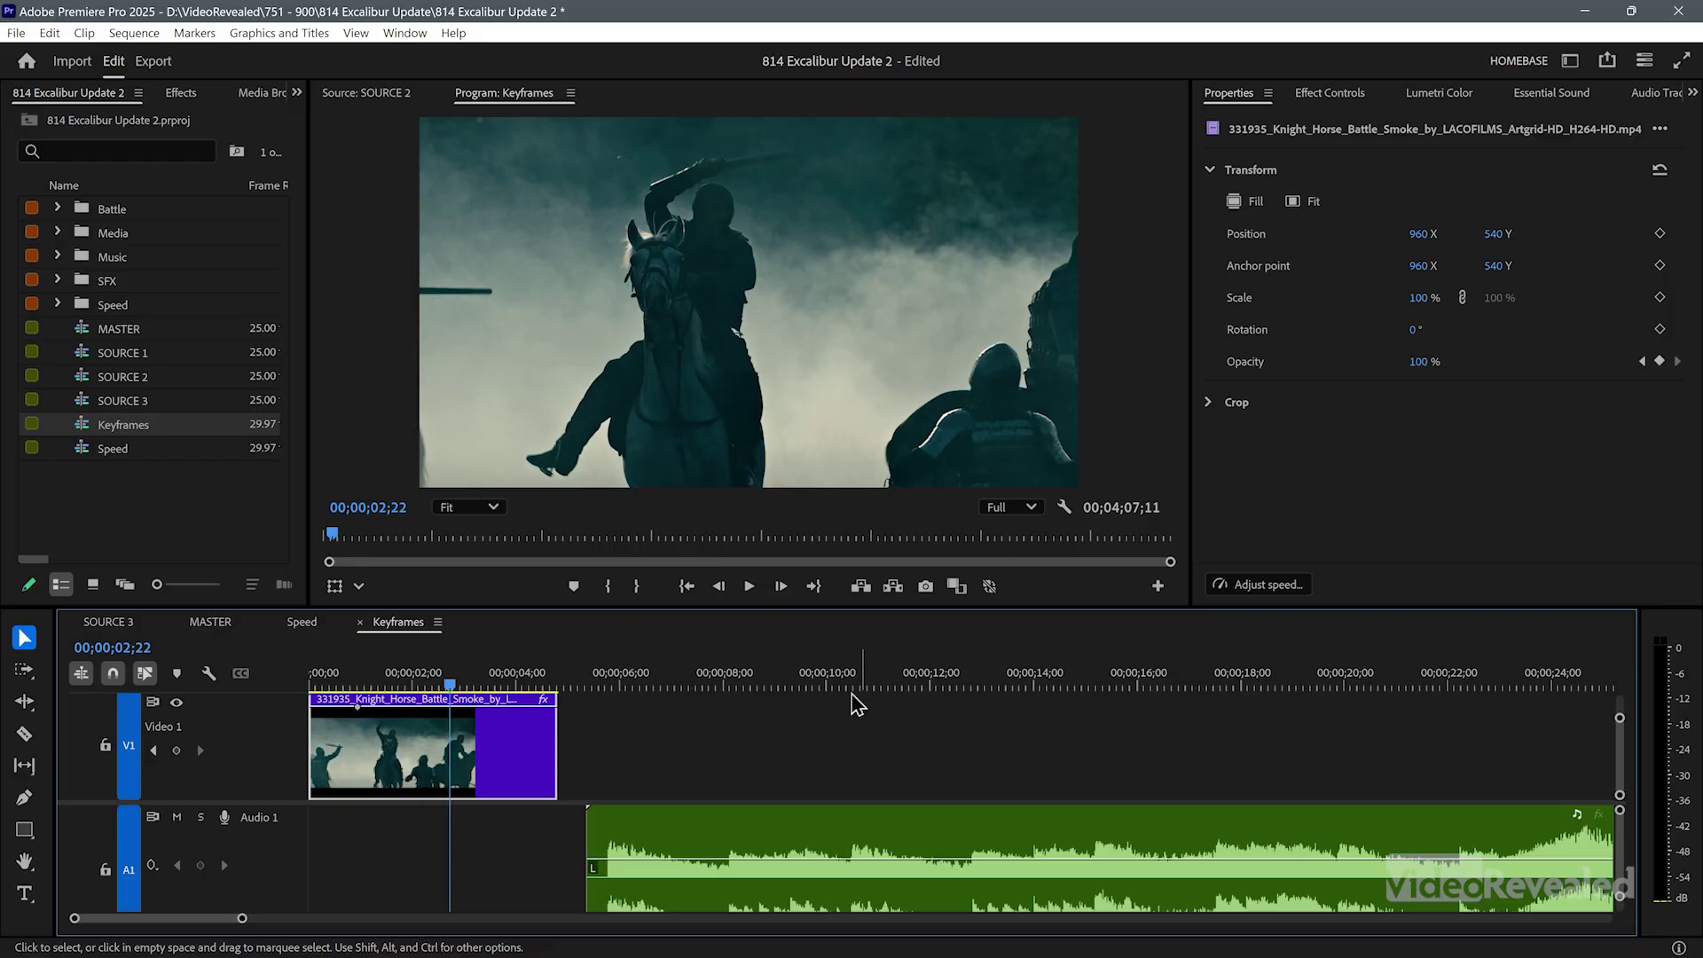
click(778, 667)
- Fine-tune the playhead to 00;00;09;28 over the music clip
drag(808, 677, 823, 679)
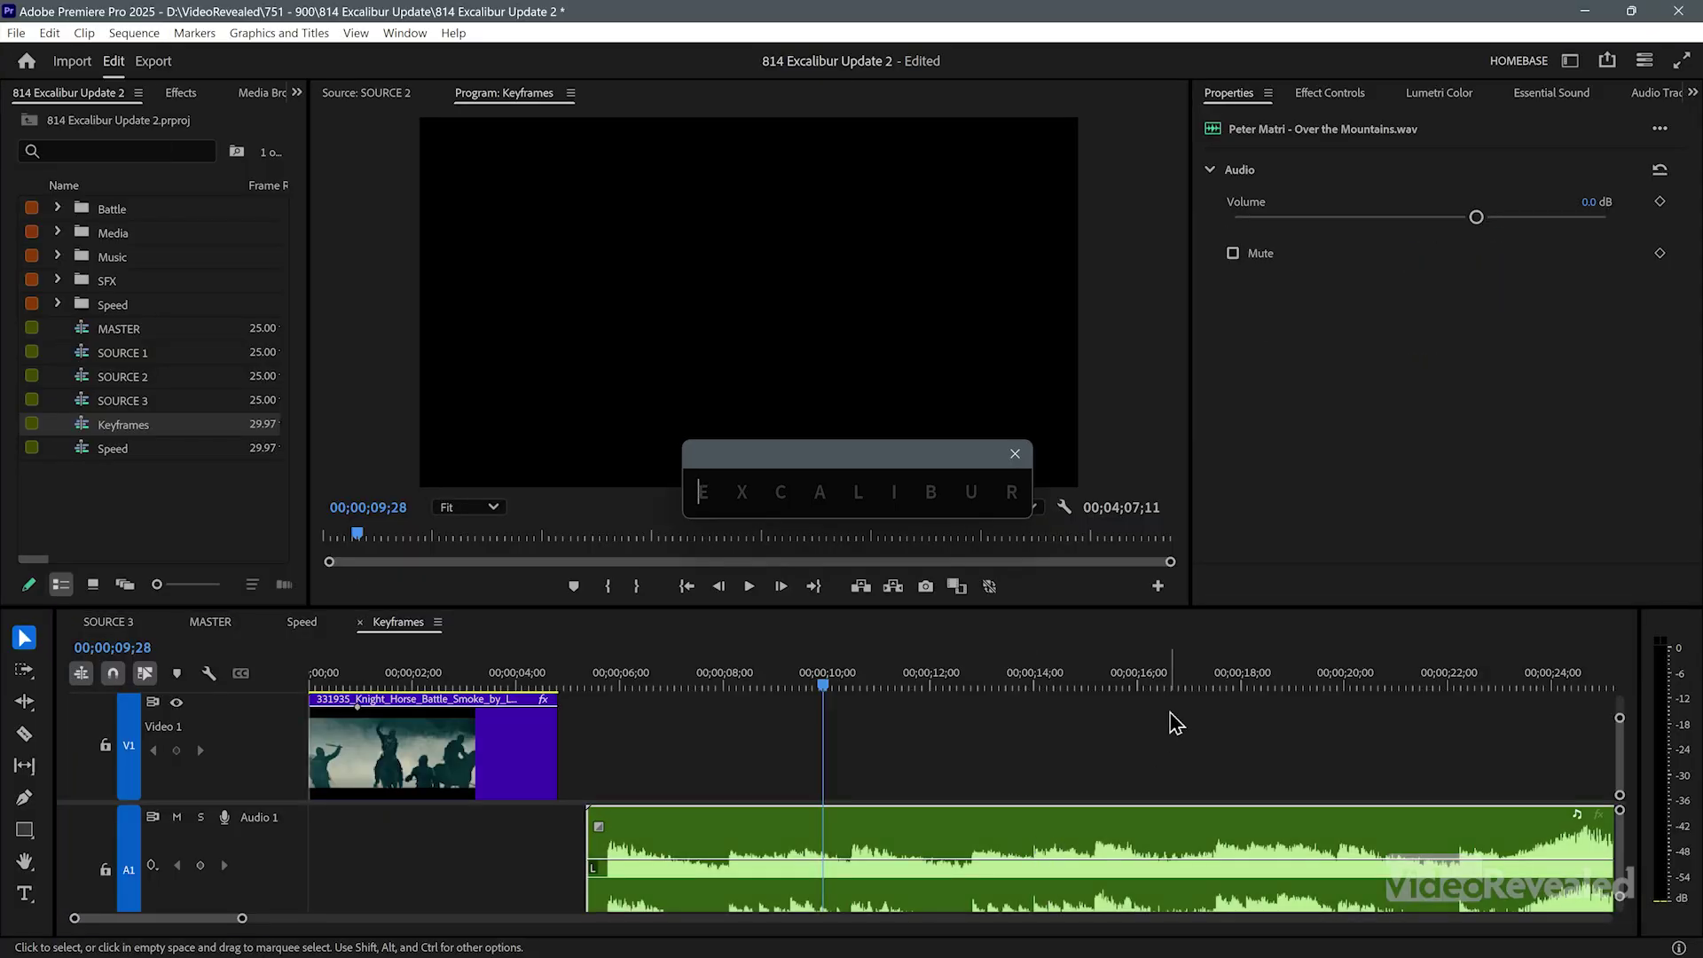
- Run Audio Dip once, then delete its volume keyframes on Audio 1 with the Pen tool
text(au)
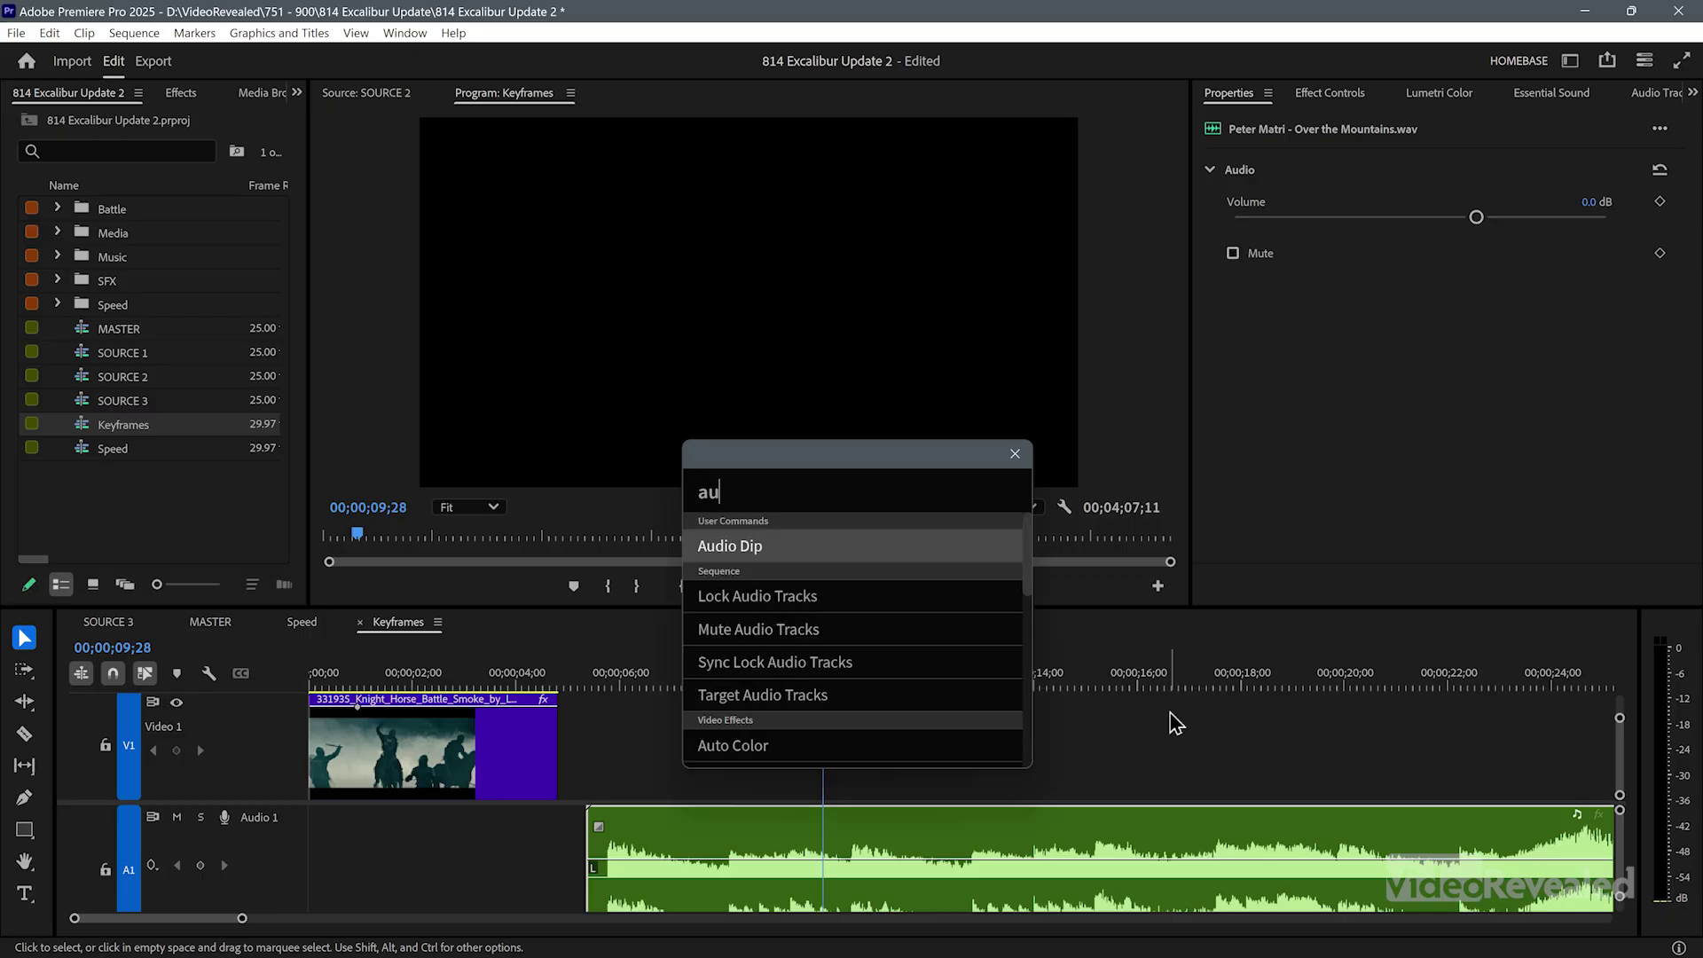
key(Return)
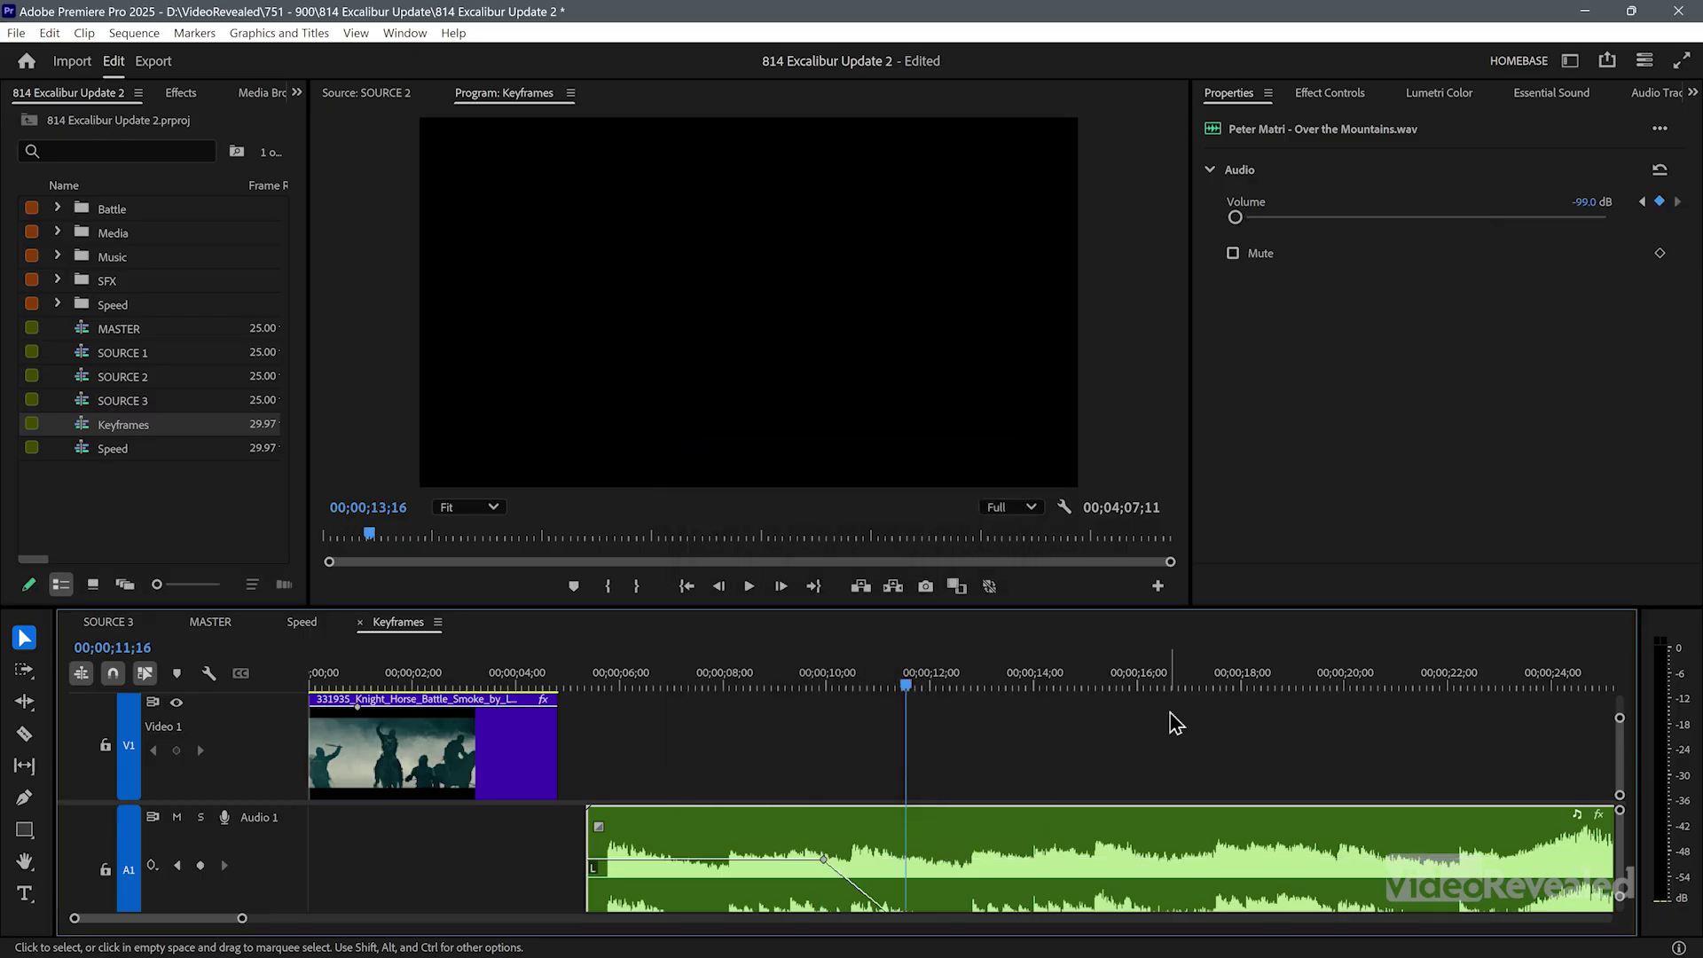
double_click(282, 865)
scroll(282, 865, down, 2)
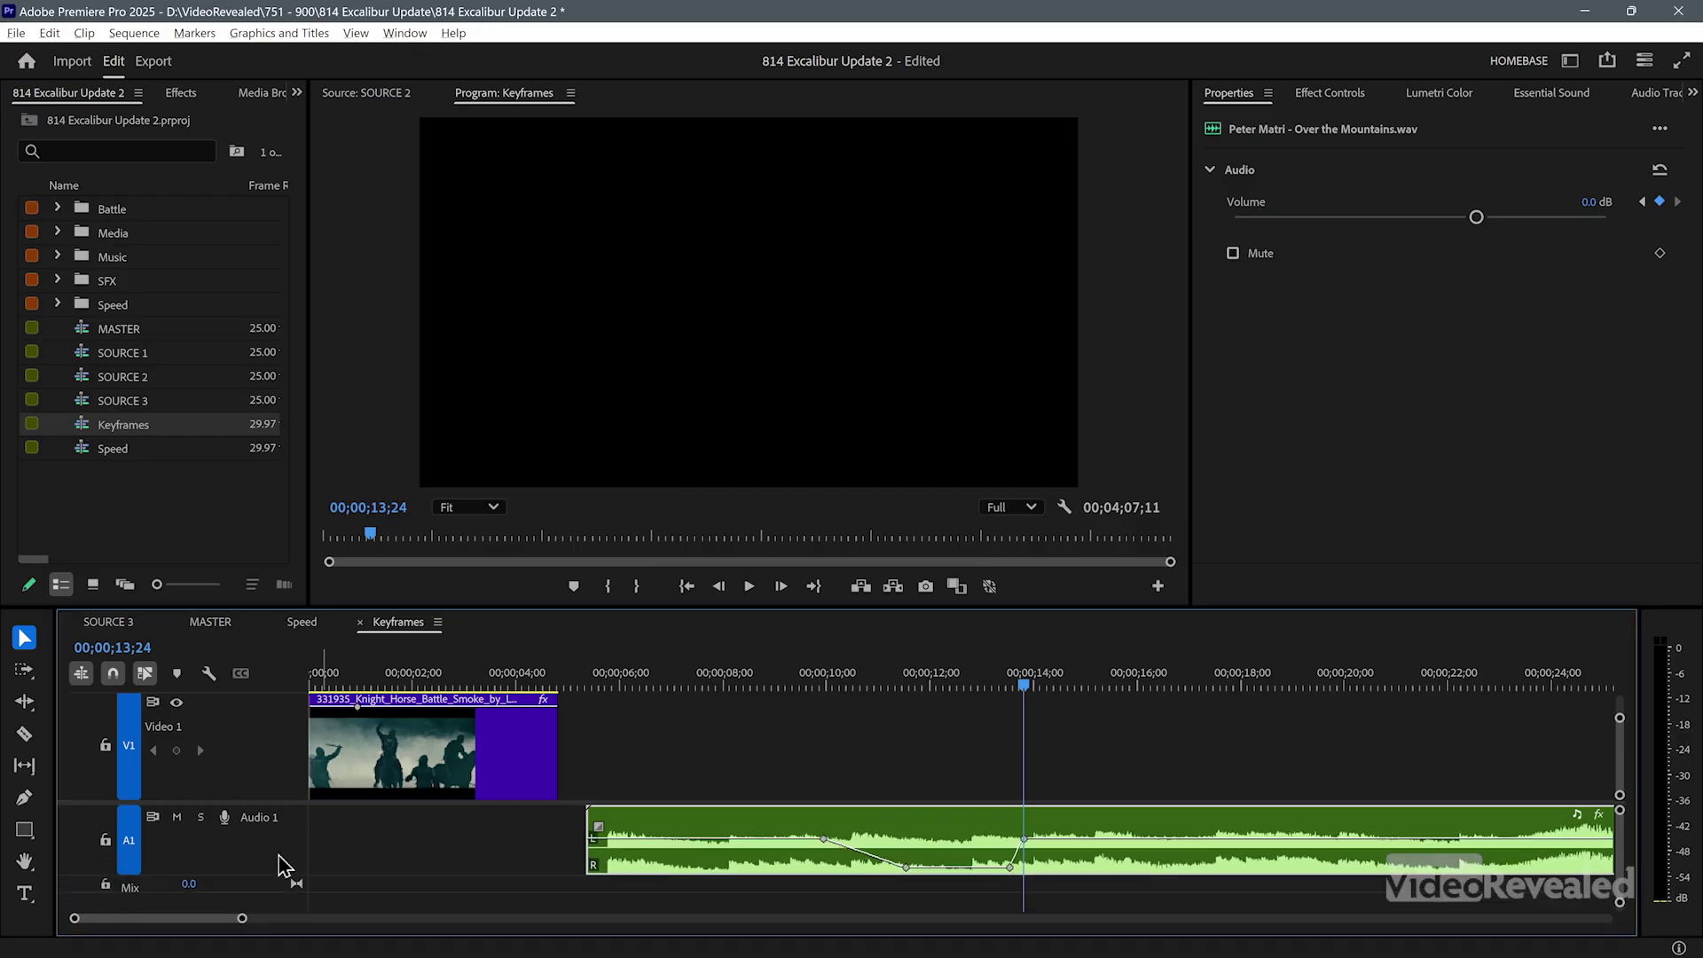
scroll(281, 860, up, 3)
scroll(283, 863, down, 1)
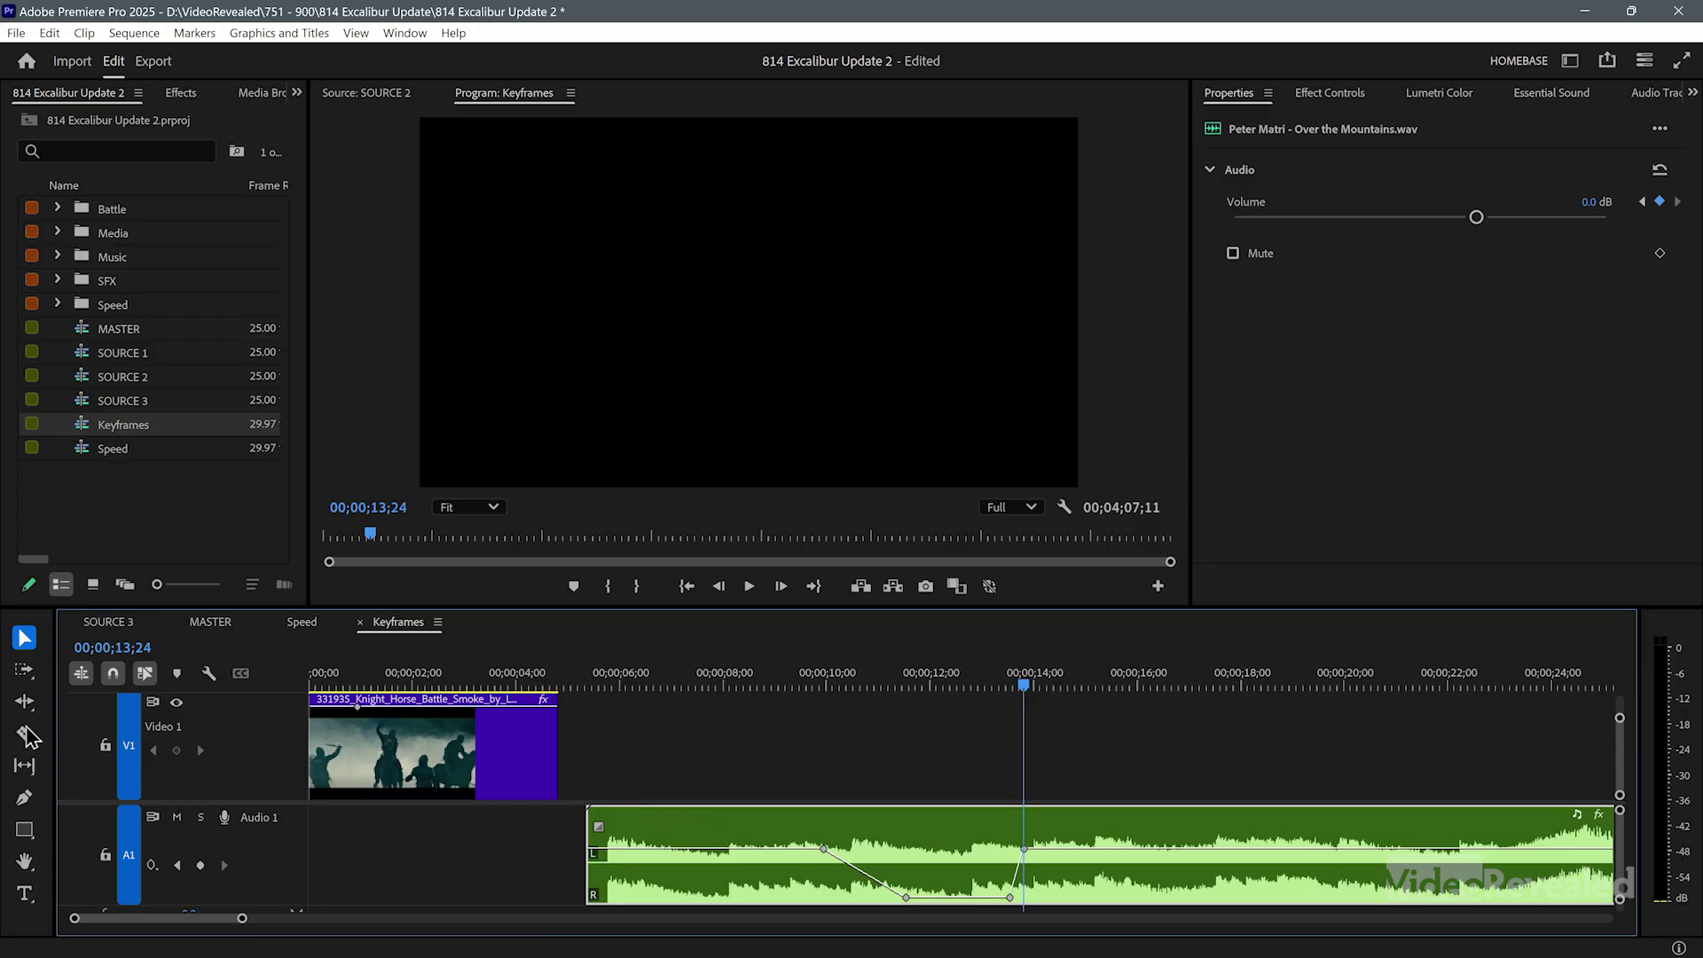
click(24, 796)
drag(788, 872, 1045, 910)
key(Delete)
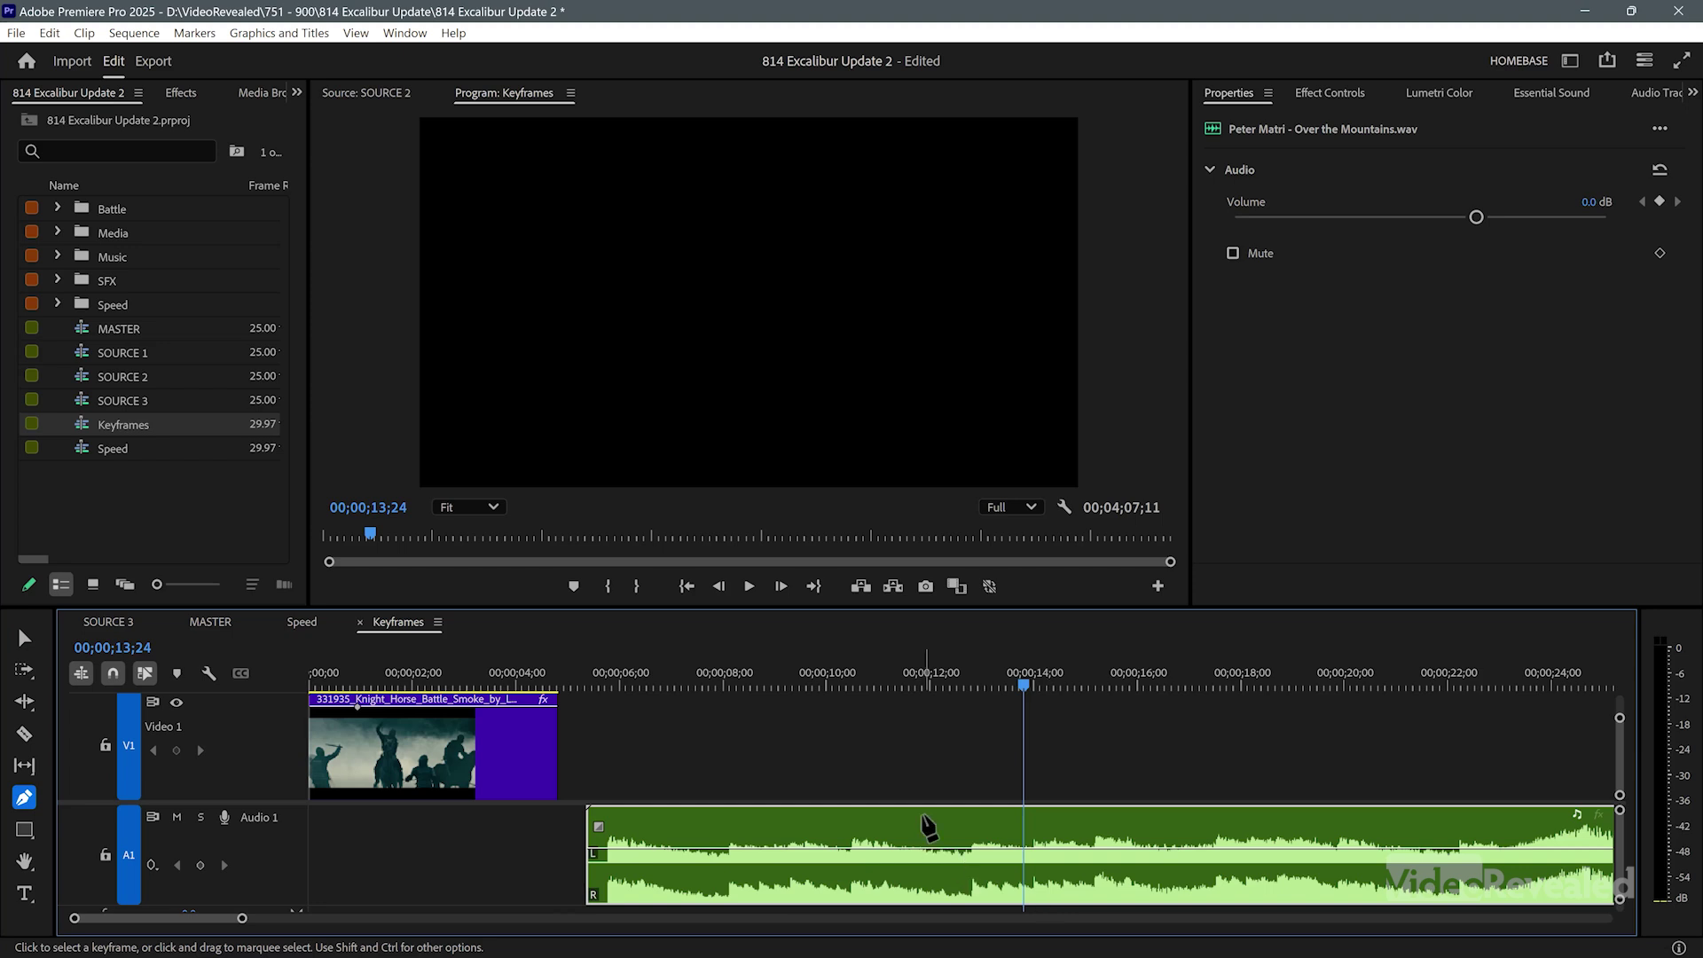
- Add Audio Dips on the music at 00;00;09;25 and 00;00;15;10
click(818, 685)
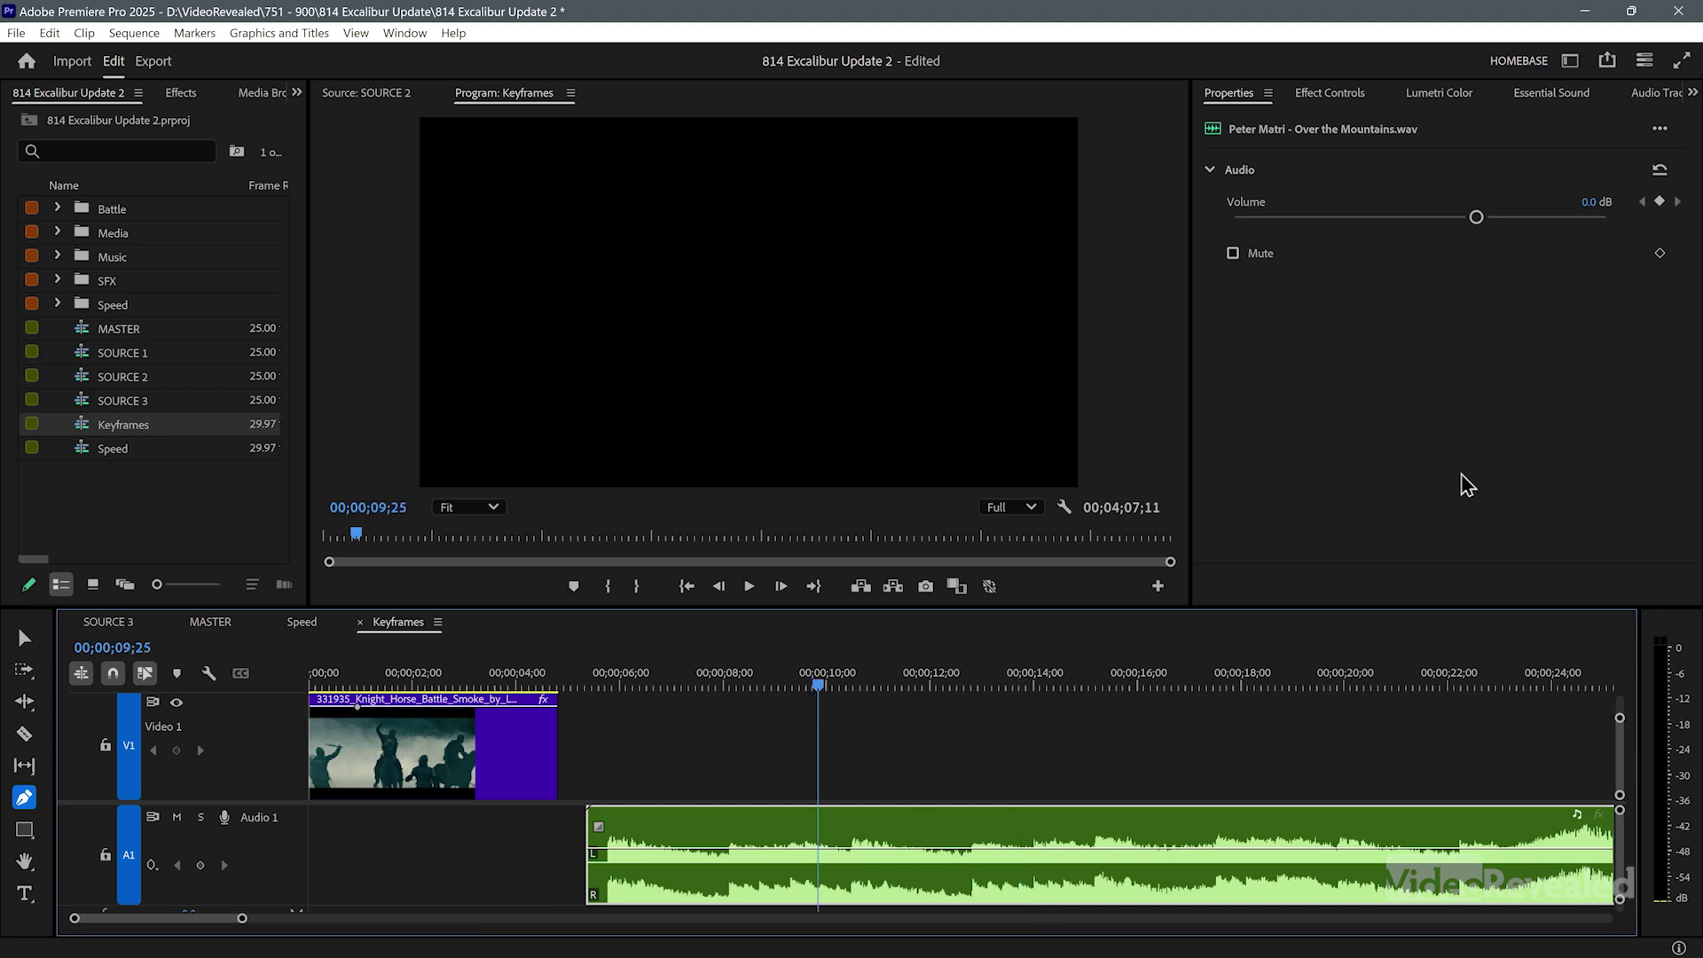
key(ctrl+space)
text(au)
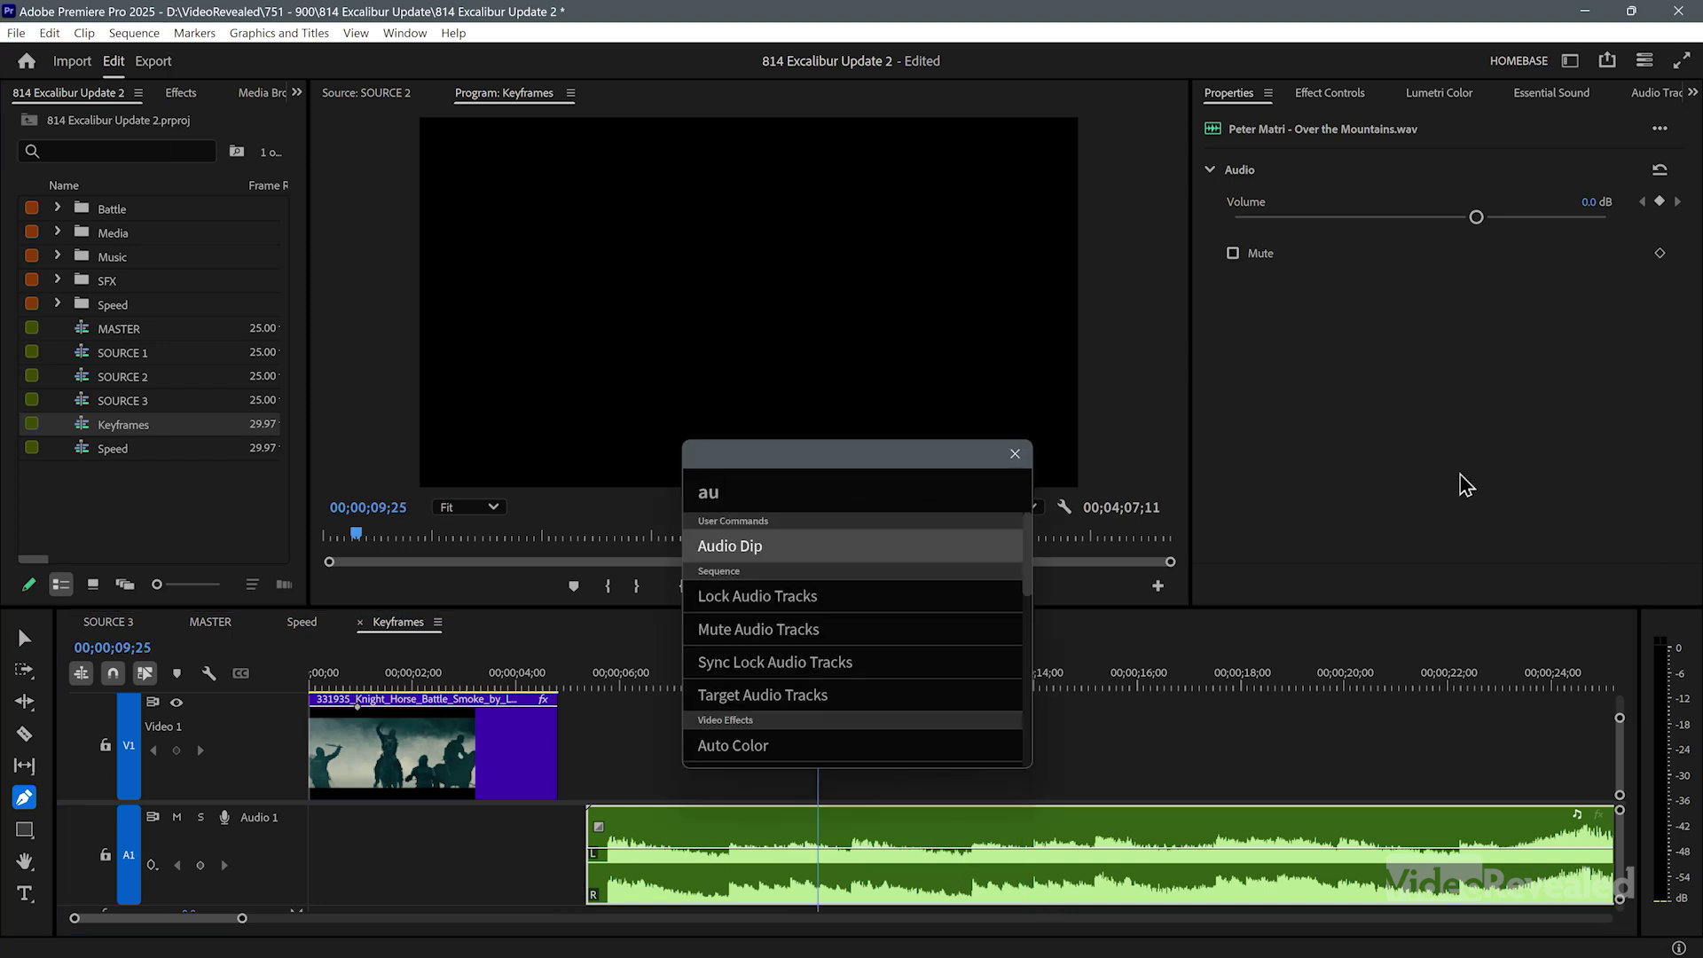
key(Return)
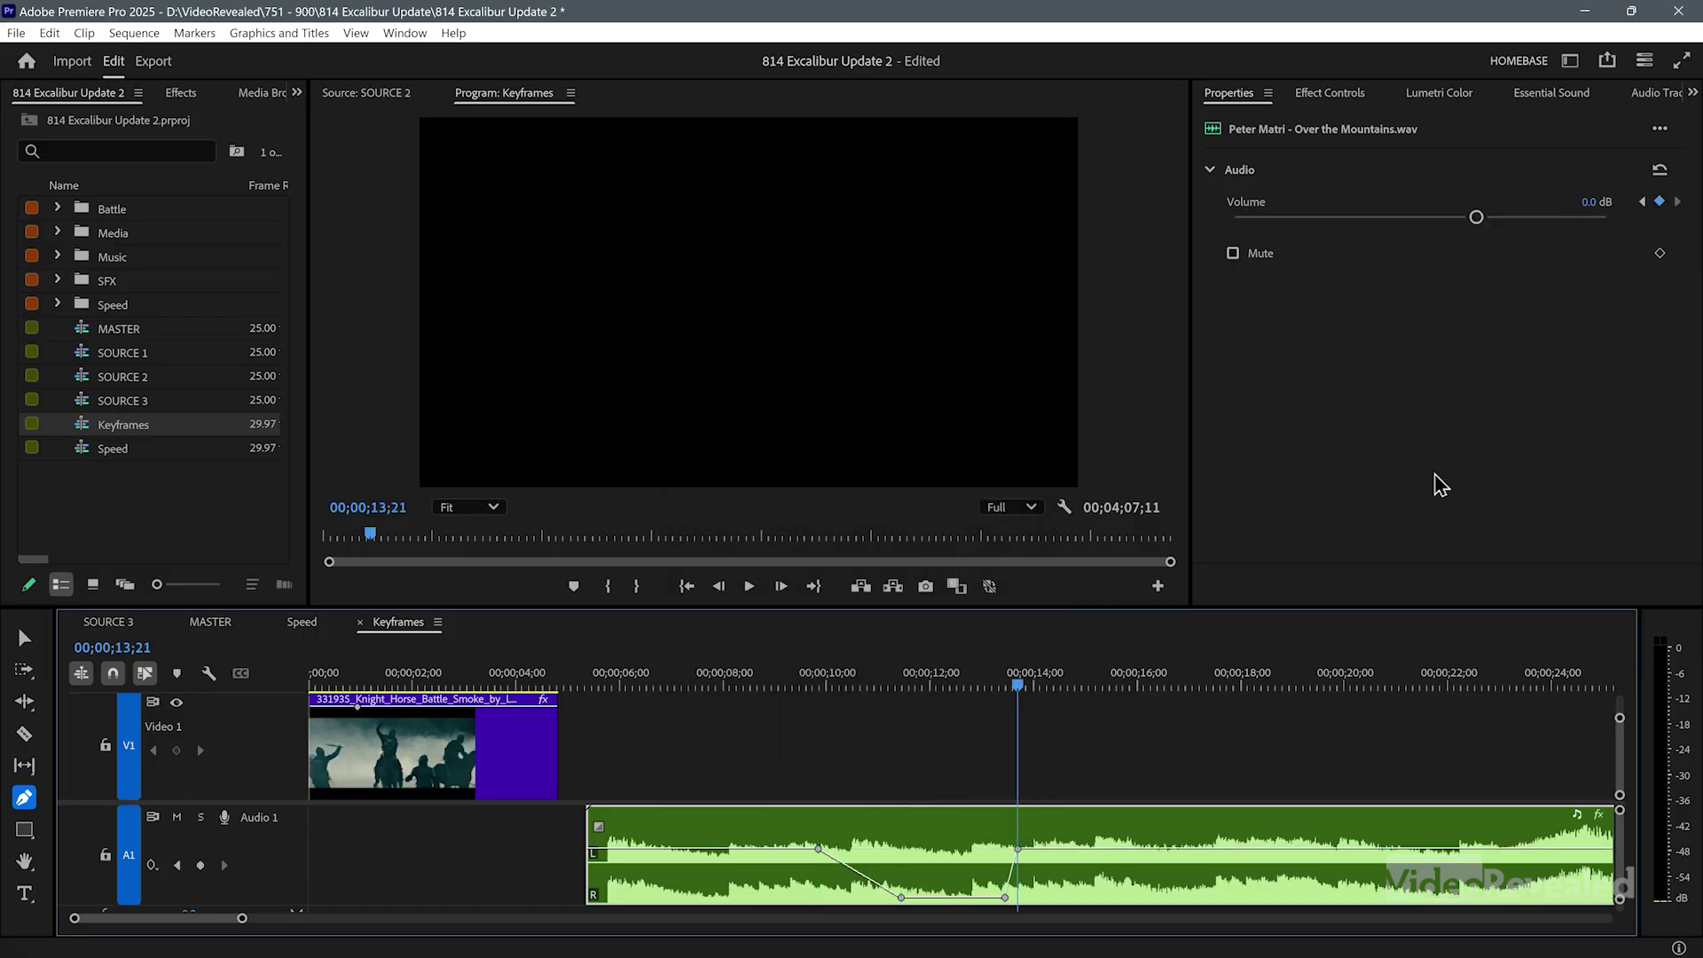
click(1105, 685)
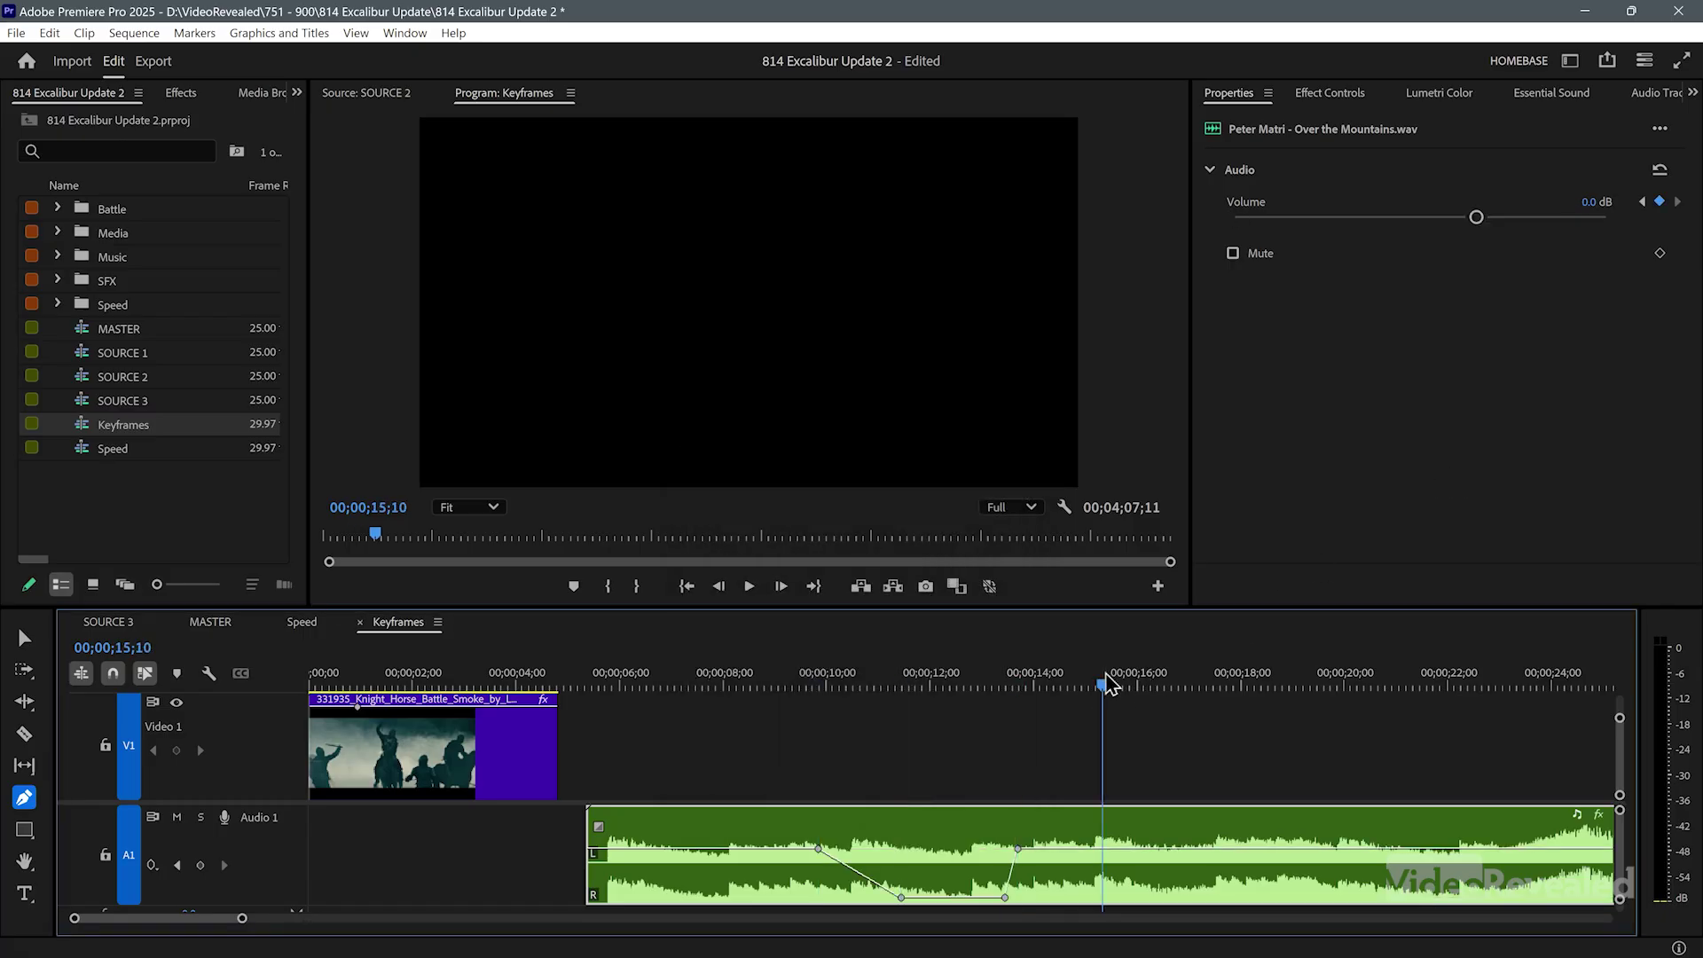
key(ctrl+space)
text(audi)
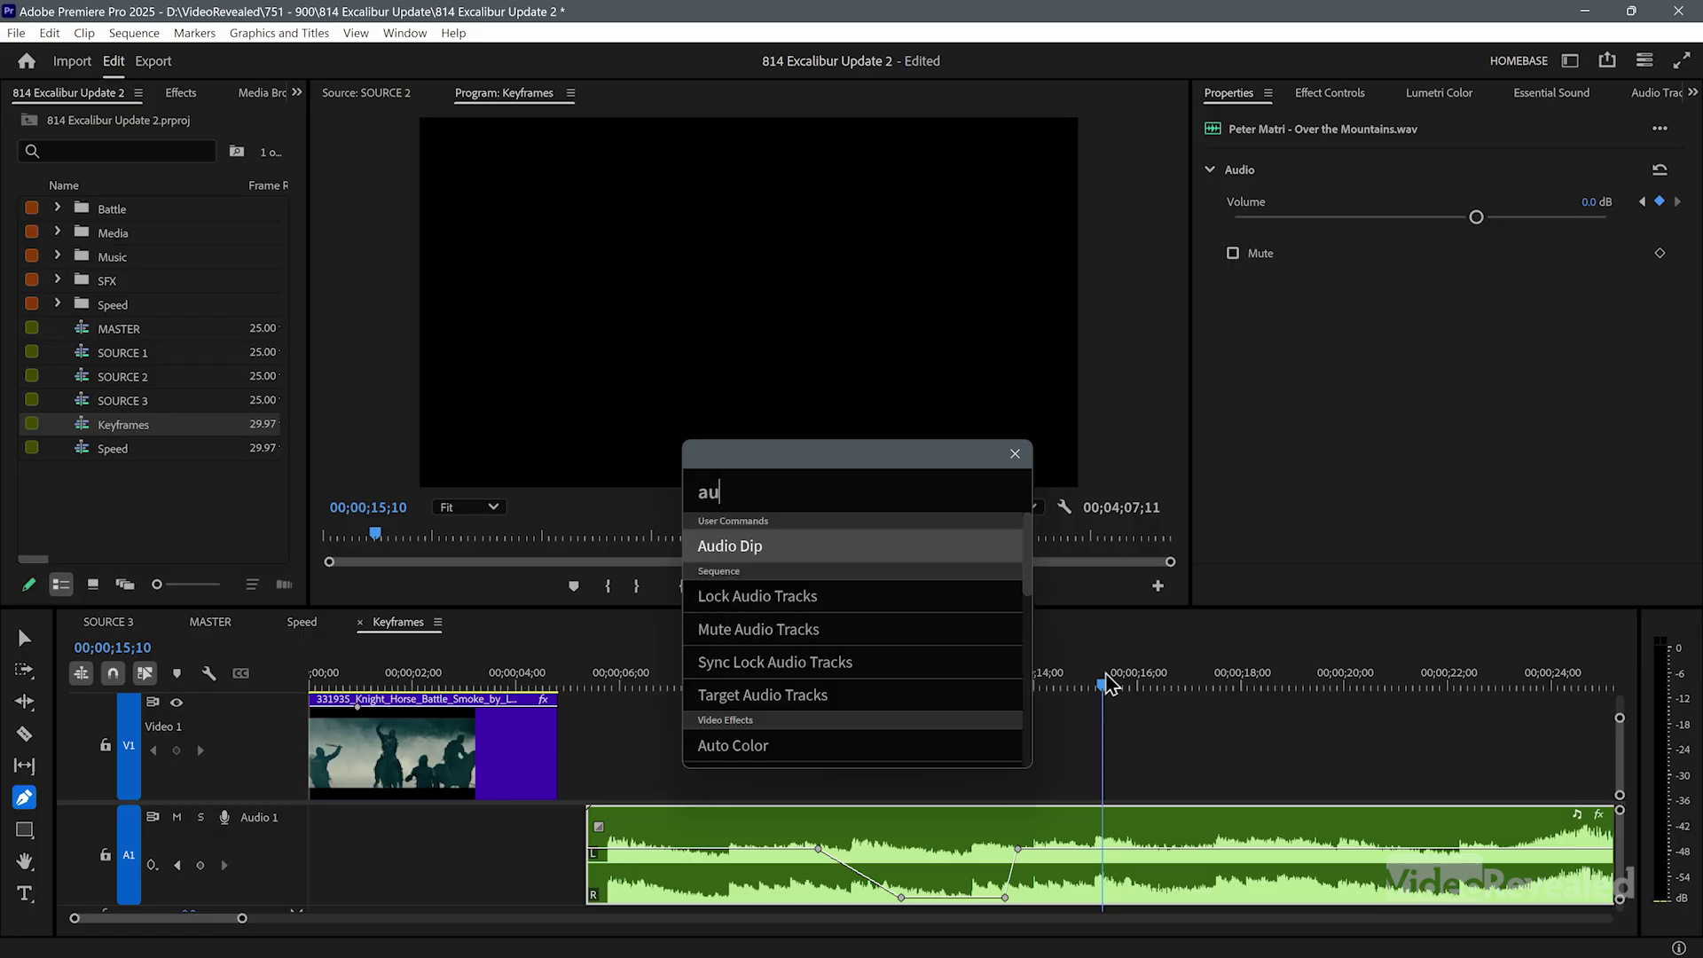
key(Return)
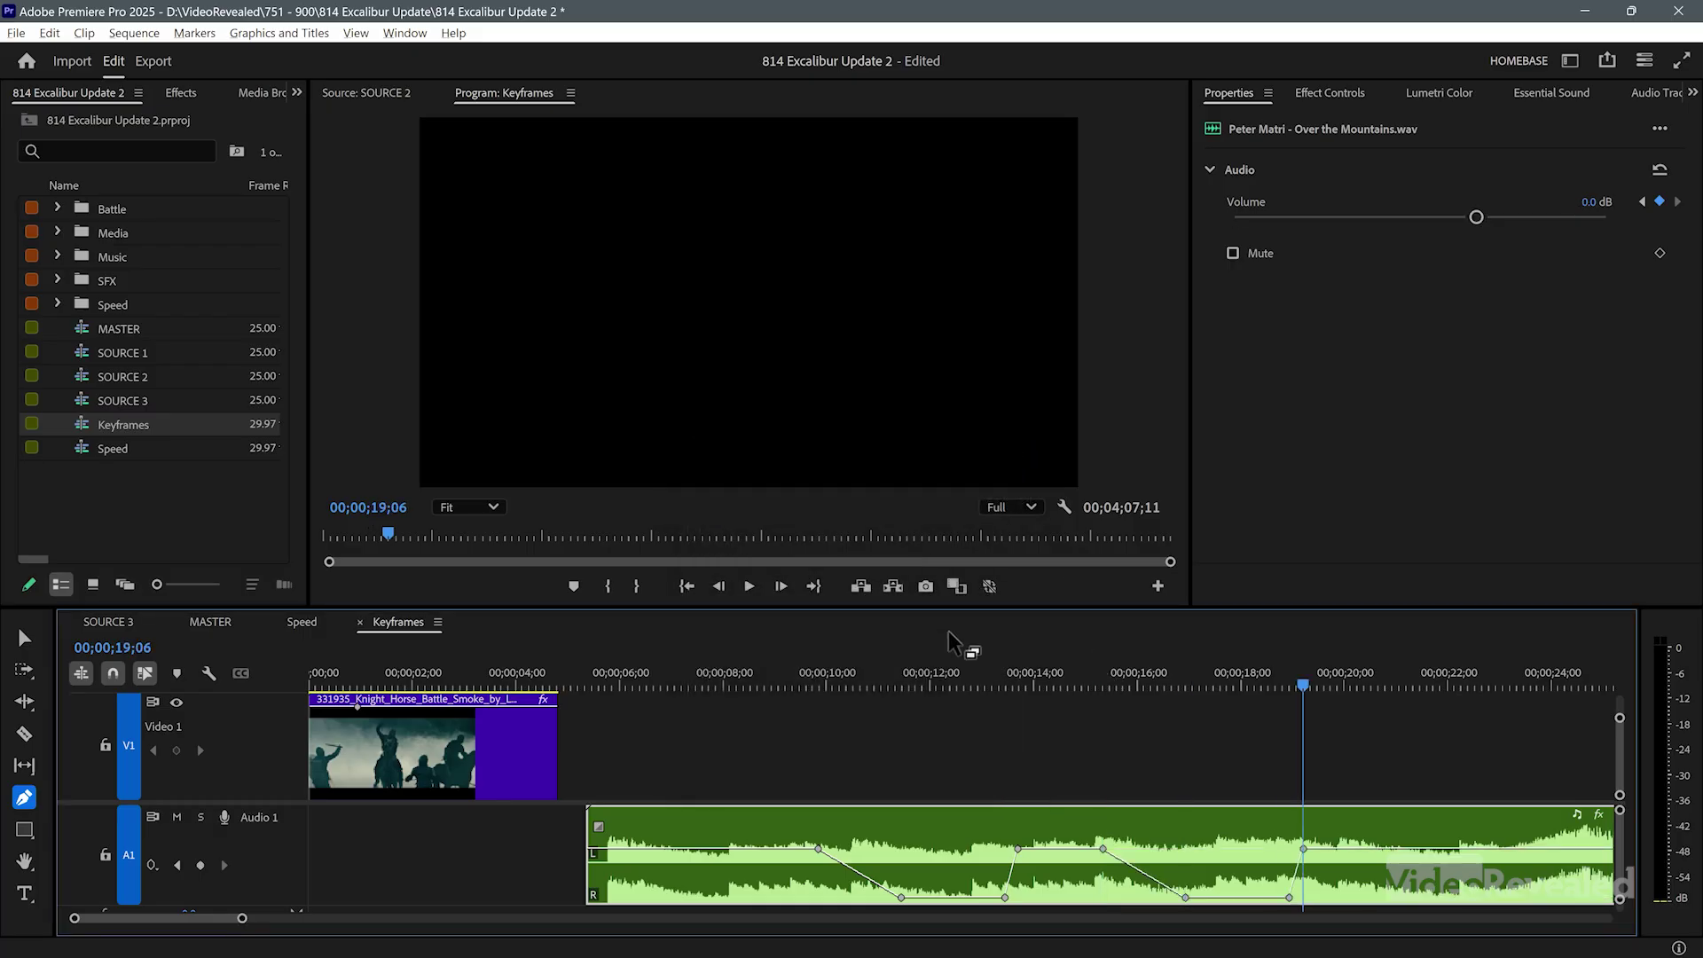
click(411, 34)
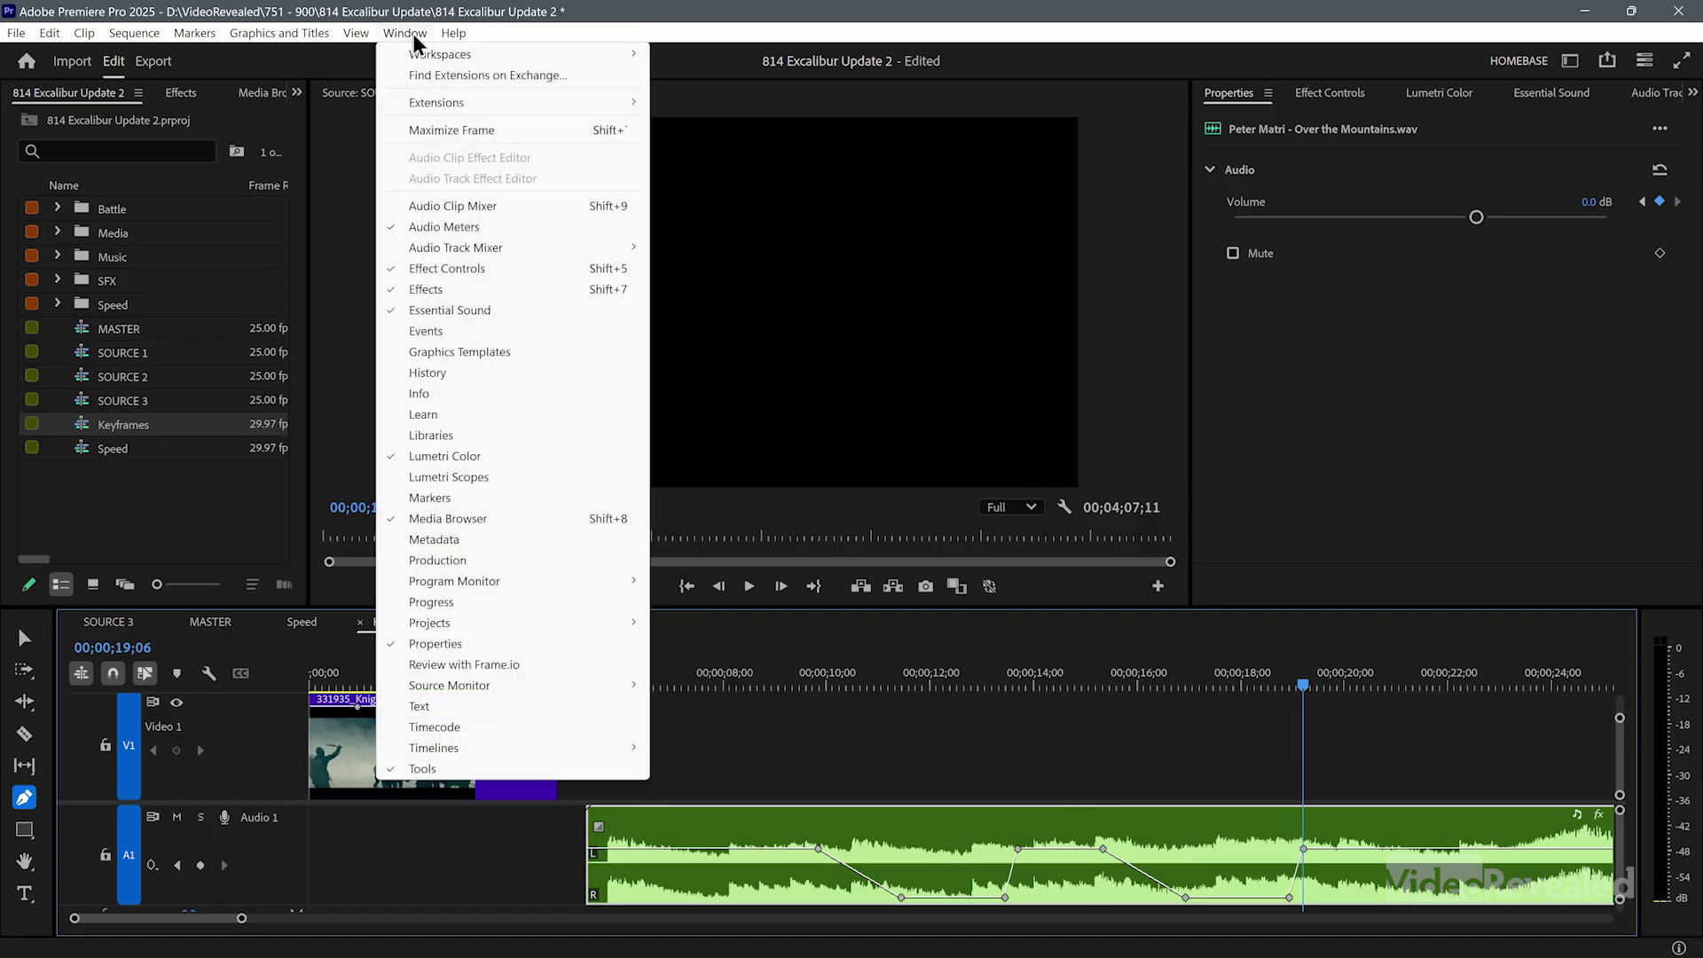
- Open Excalibur Settings, scroll the Commands list and select the Audio Dip user command
mouse_move(452, 103)
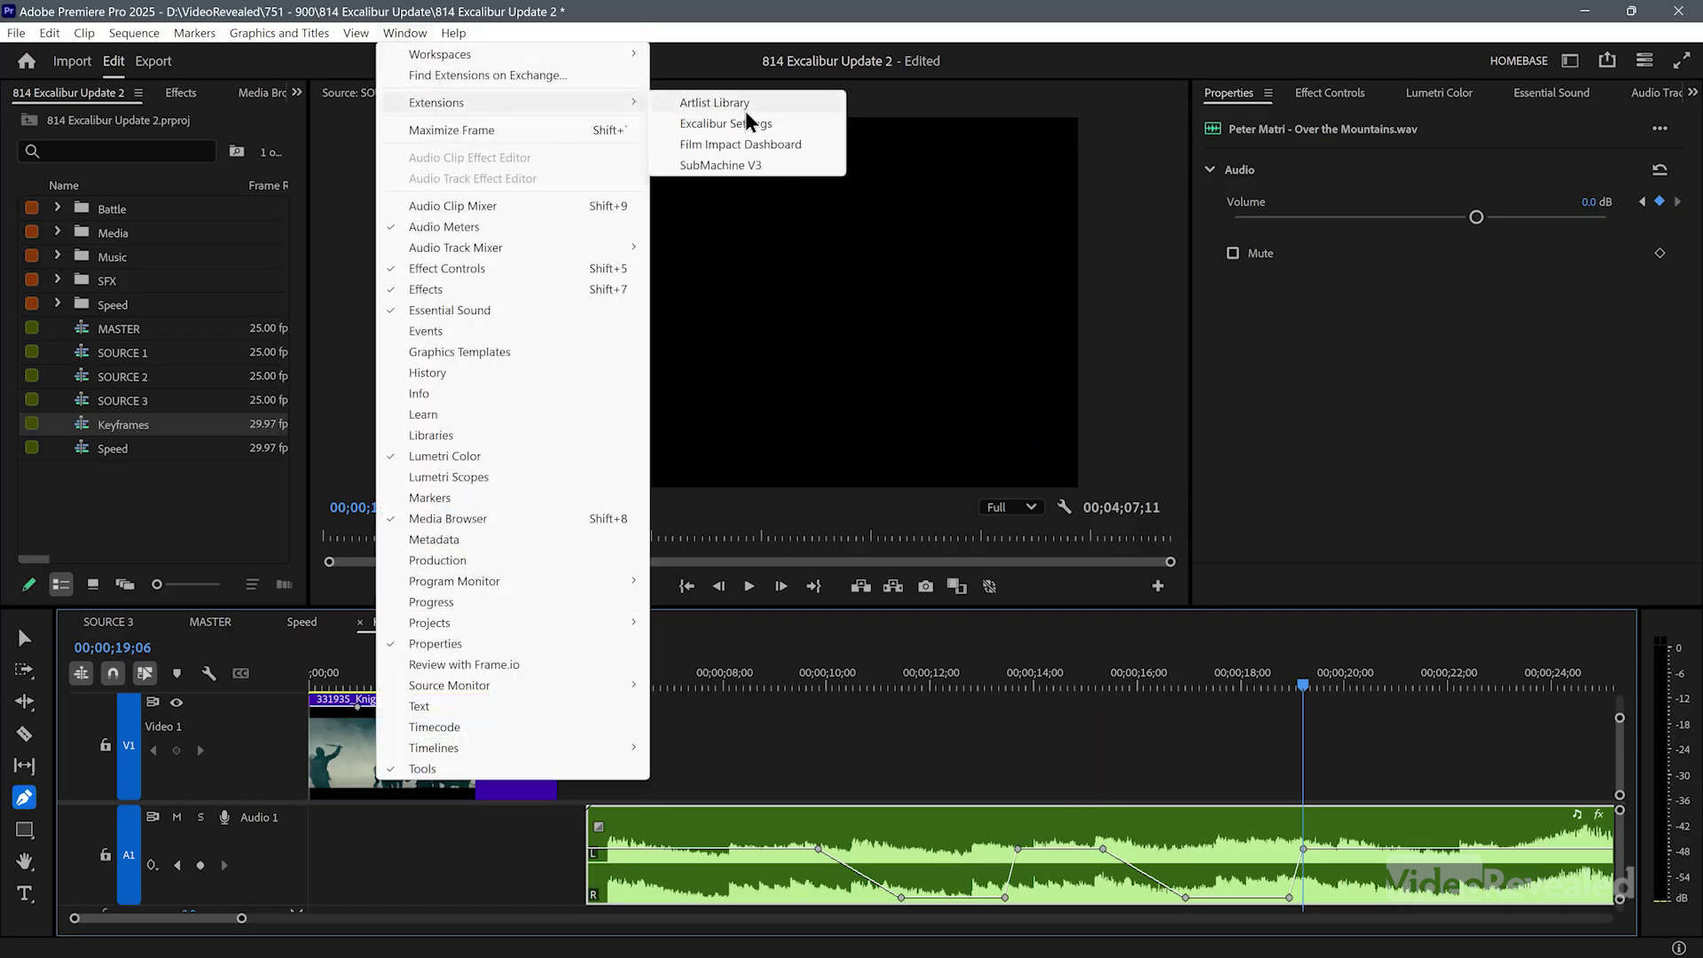
click(768, 127)
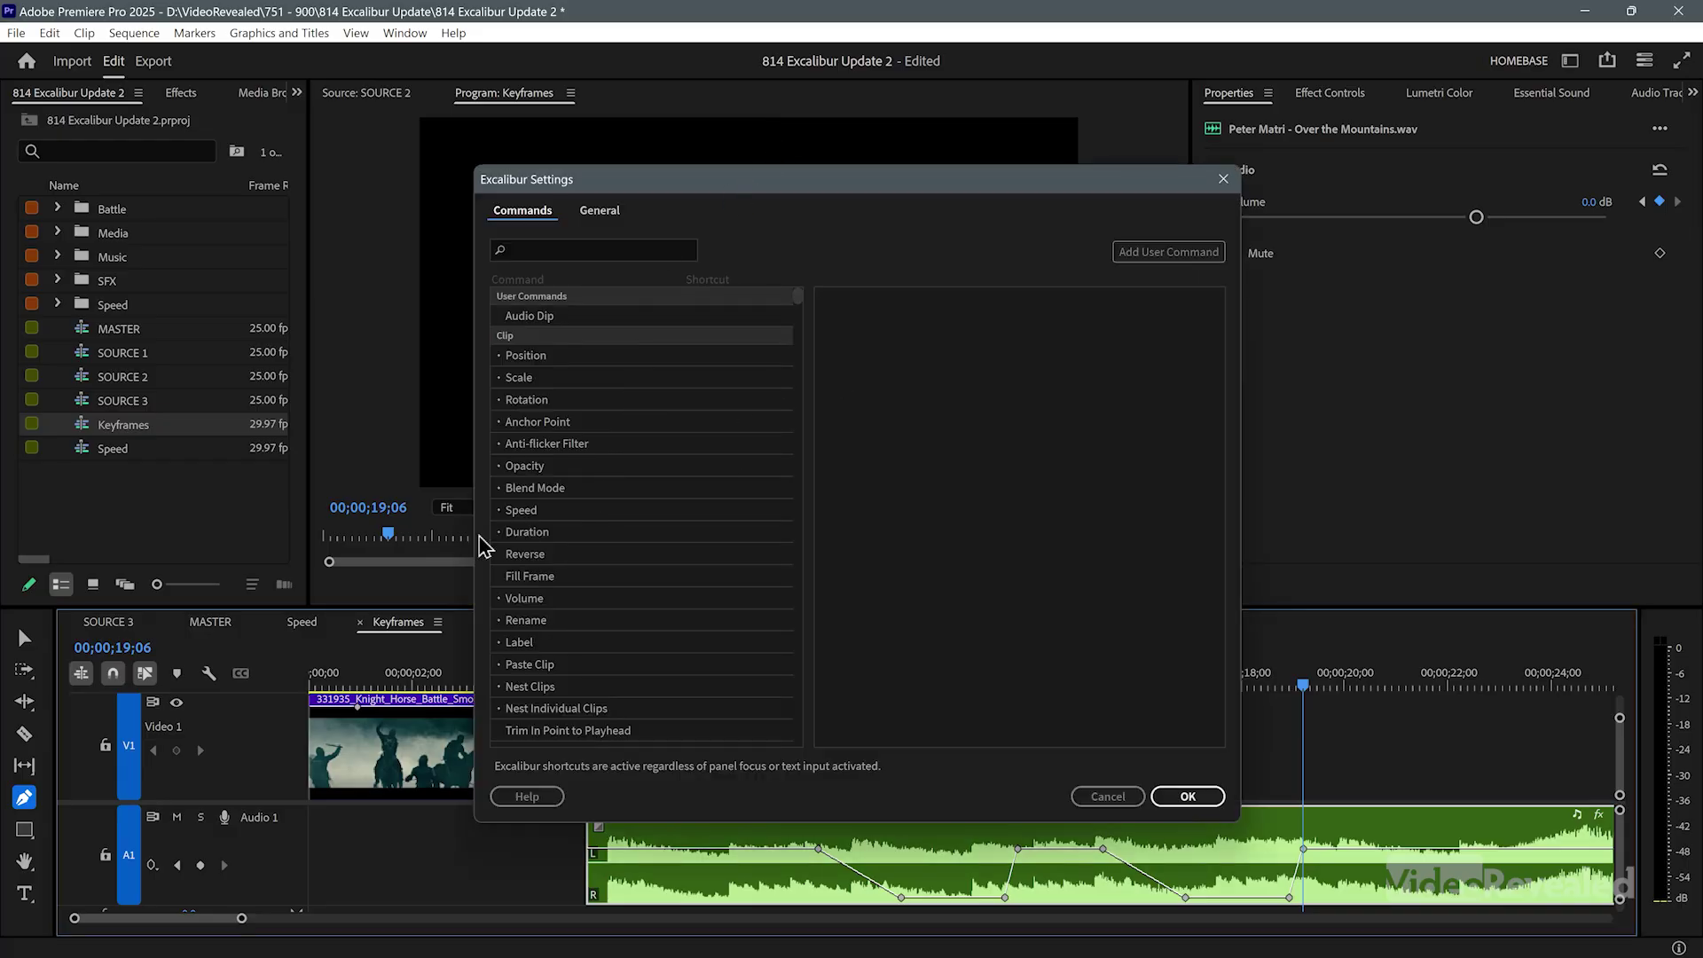
scroll(630, 594, down, 12)
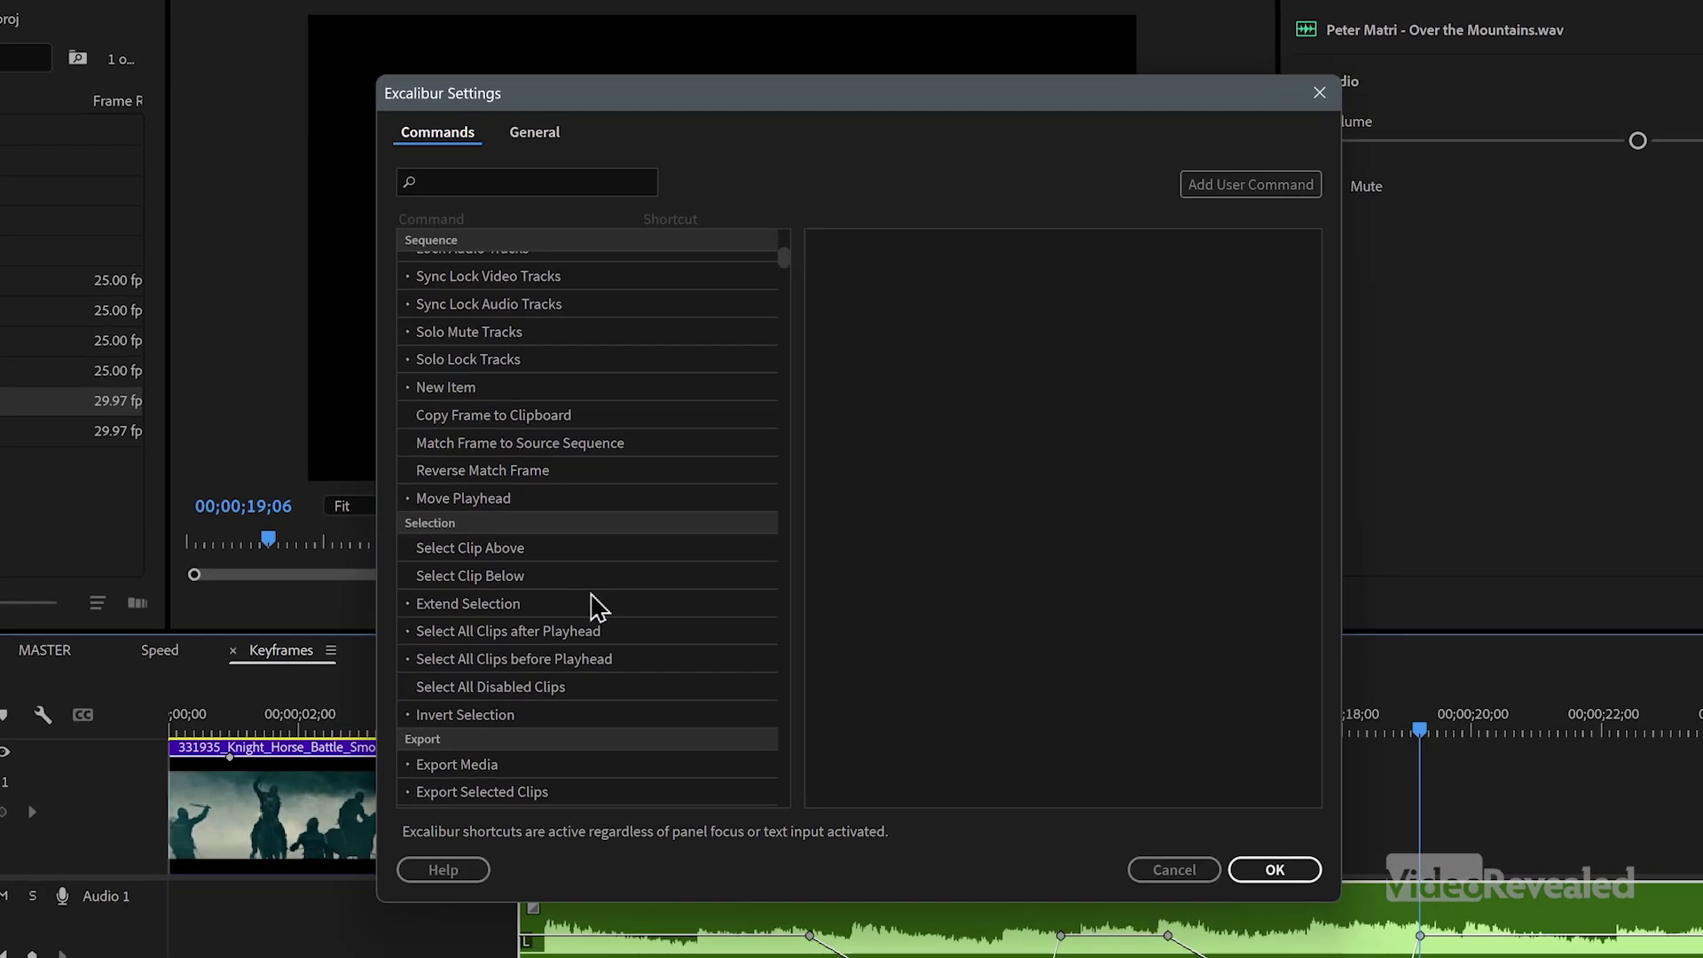
scroll(592, 606, down, 15)
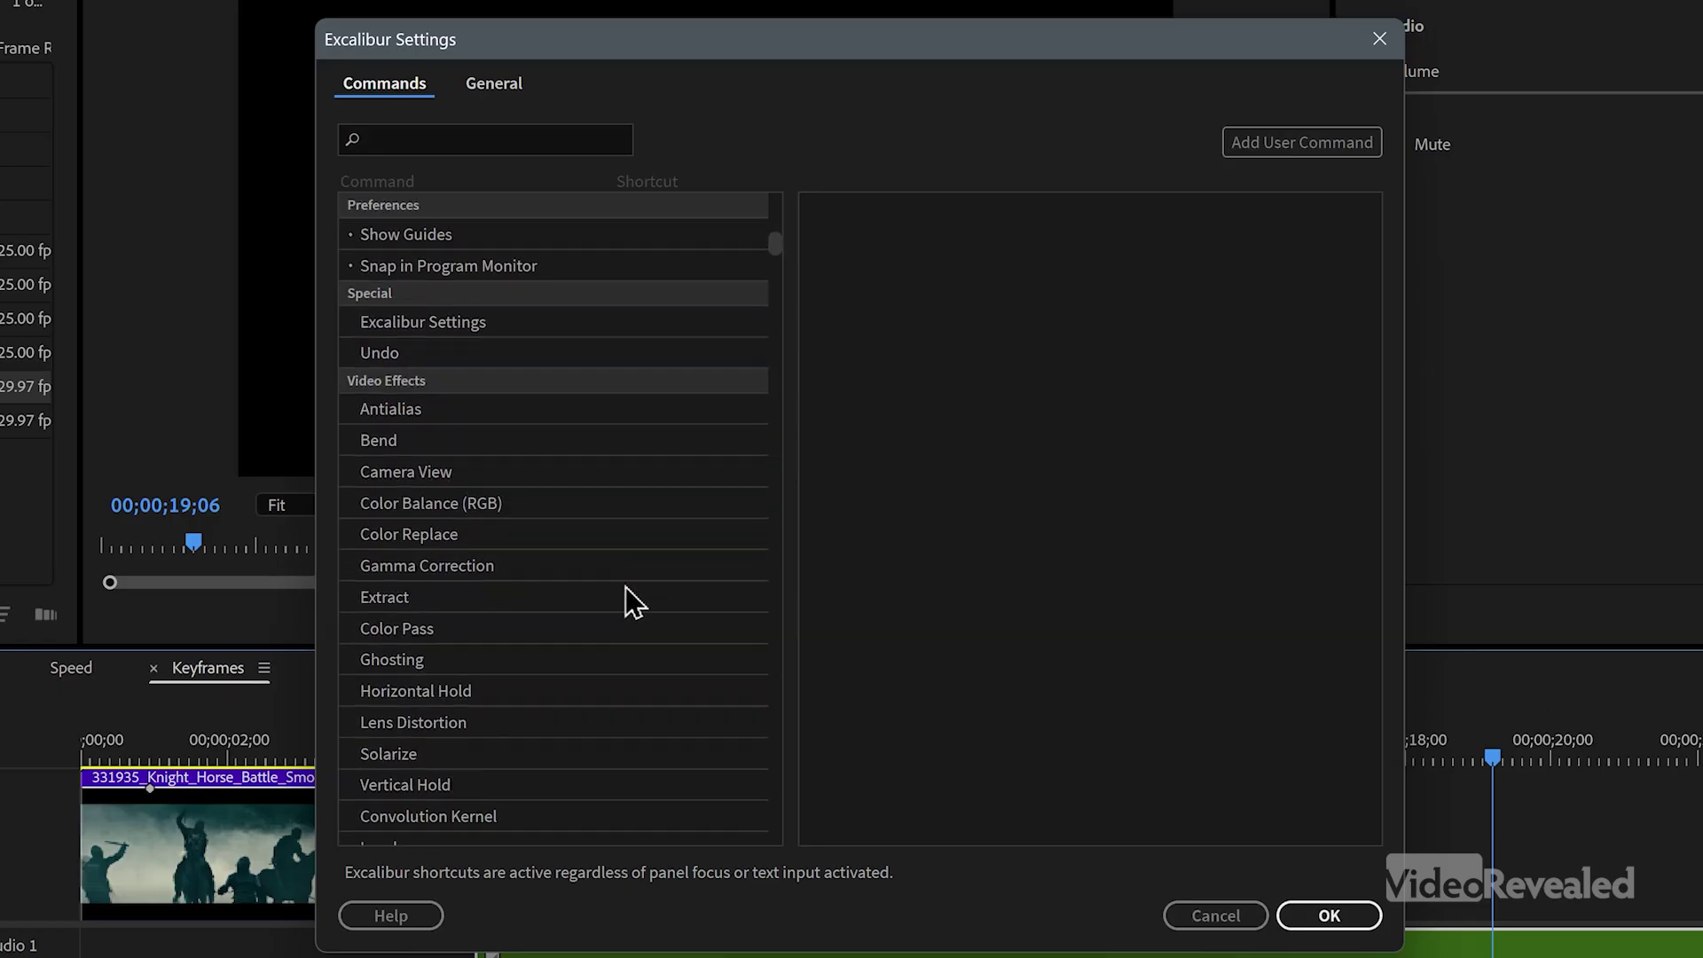
scroll(631, 595, down, 10)
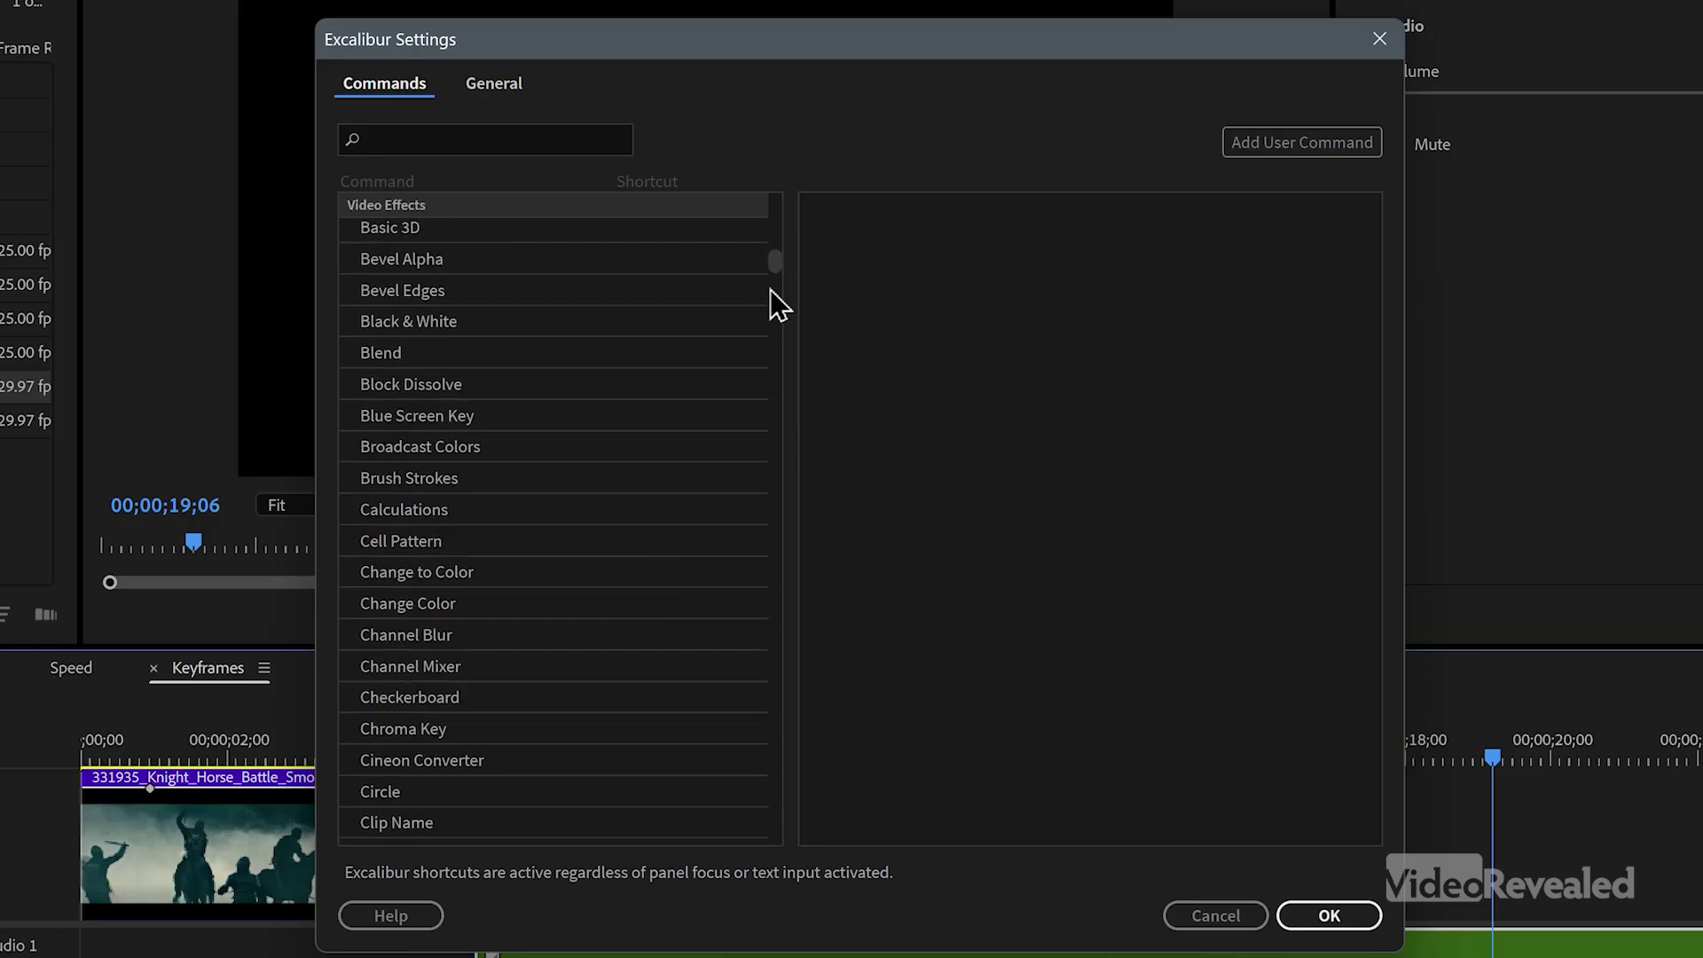
drag(776, 268, 792, 188)
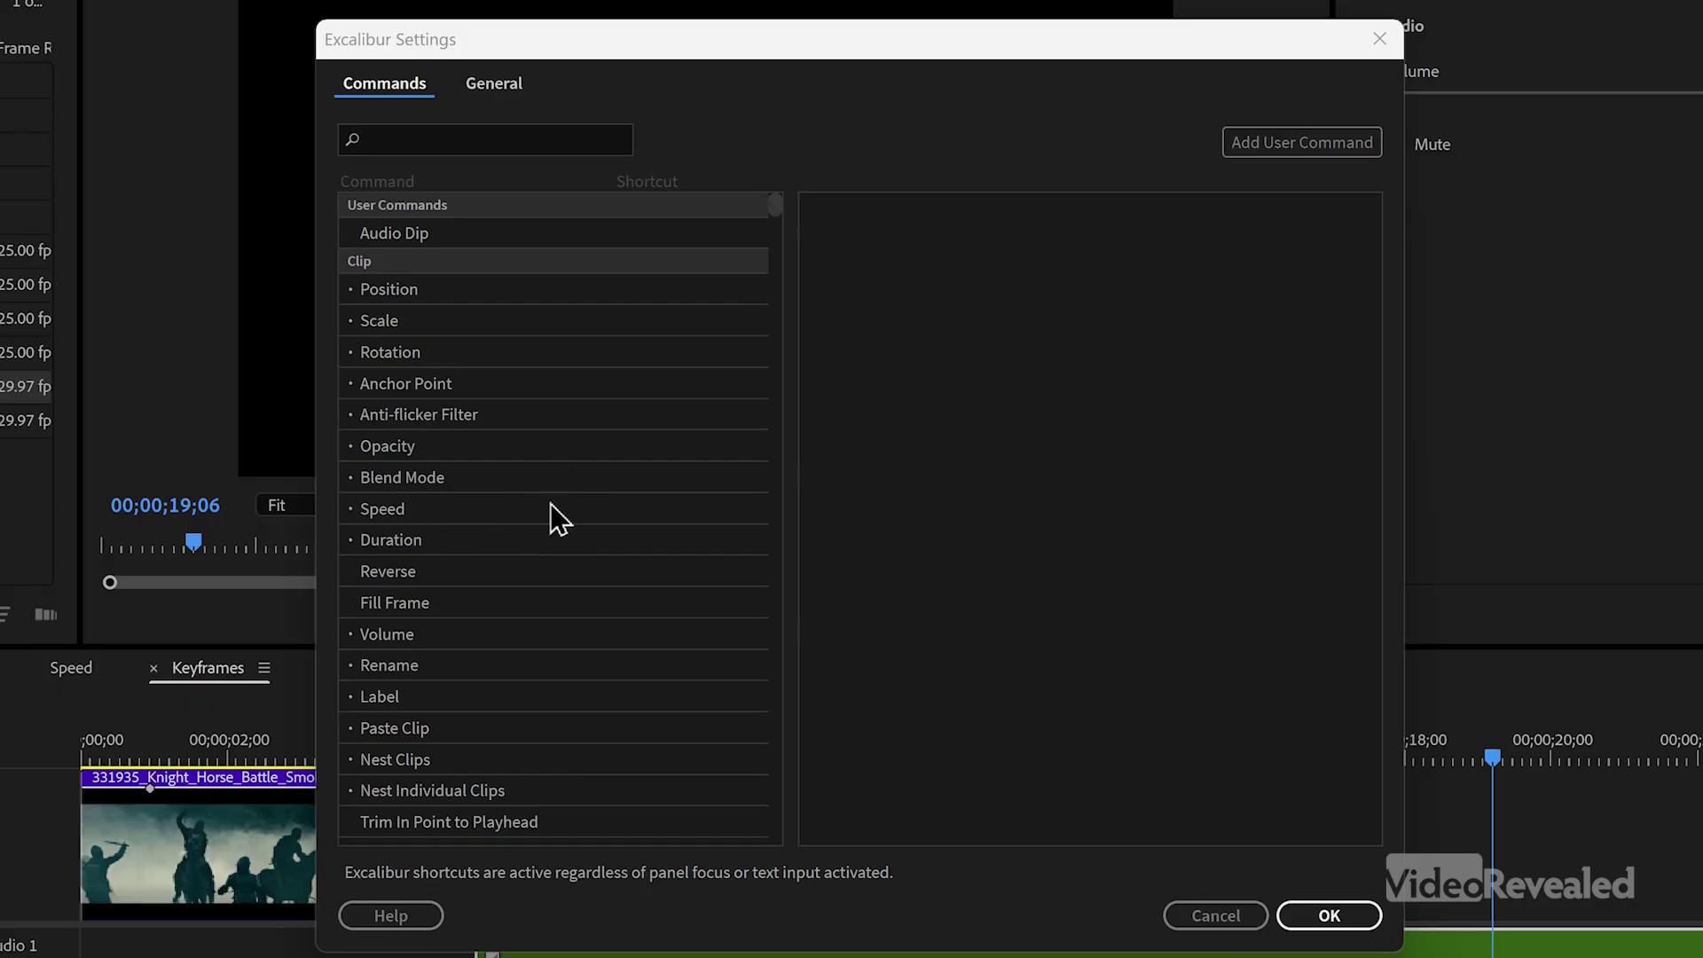
click(408, 232)
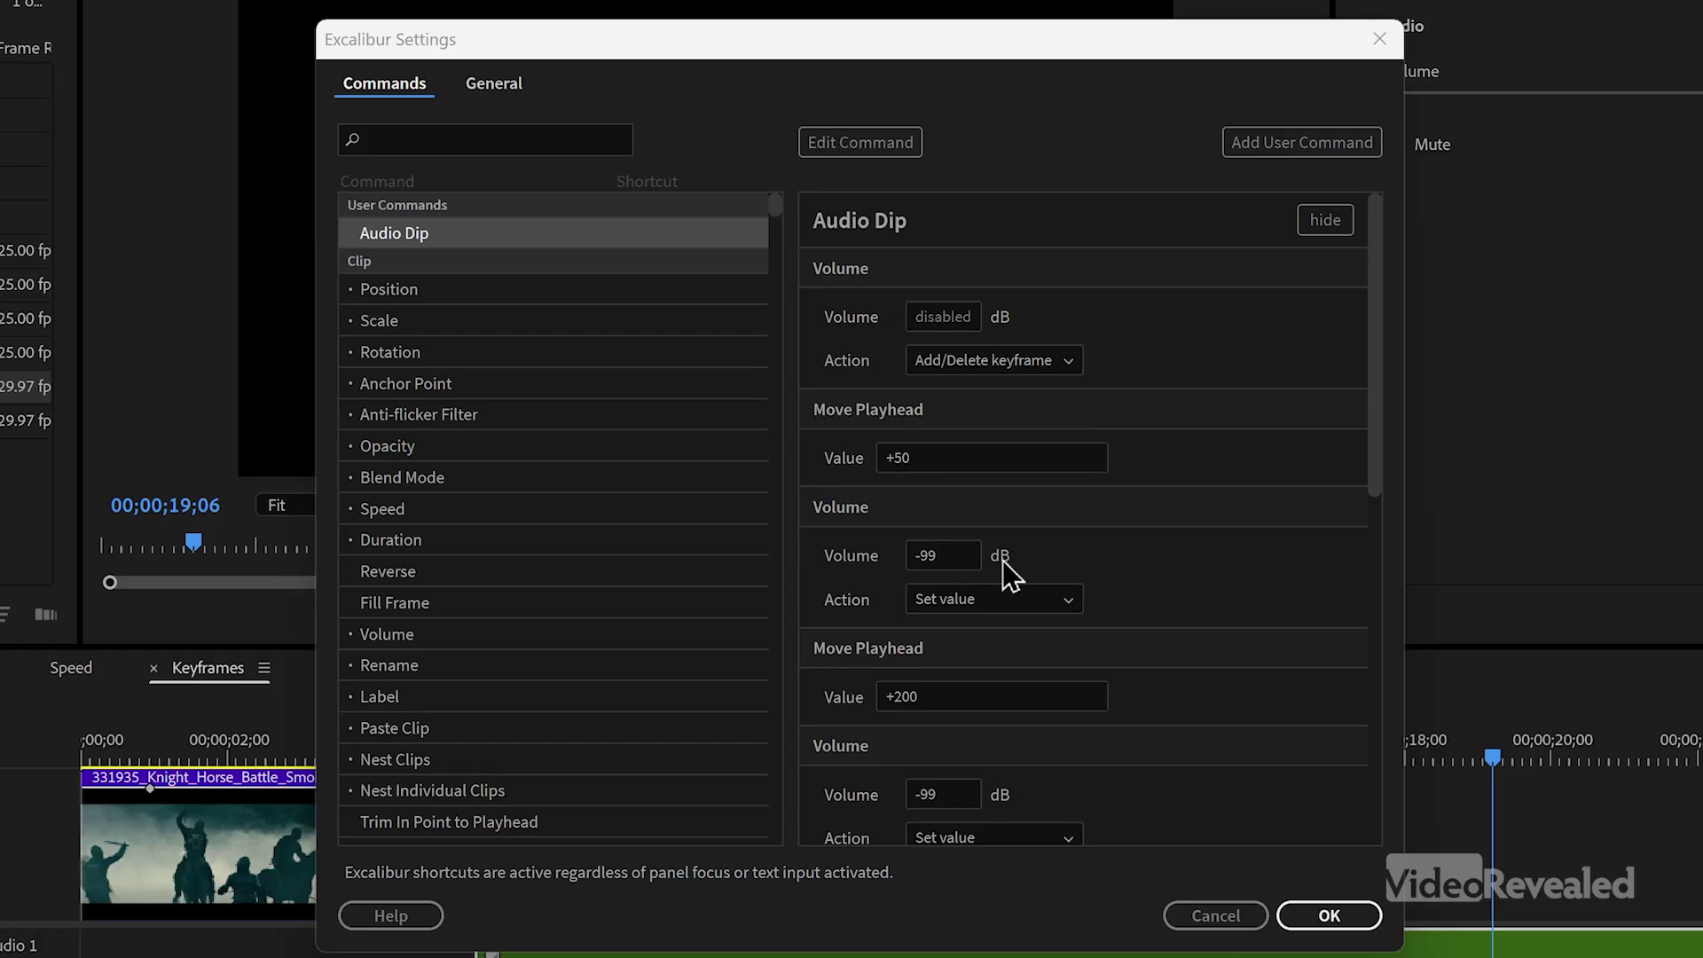
- Scroll through Audio Dip's steps: +50 playhead moves and -99 dB volume settings
scroll(1233, 546, down, 3)
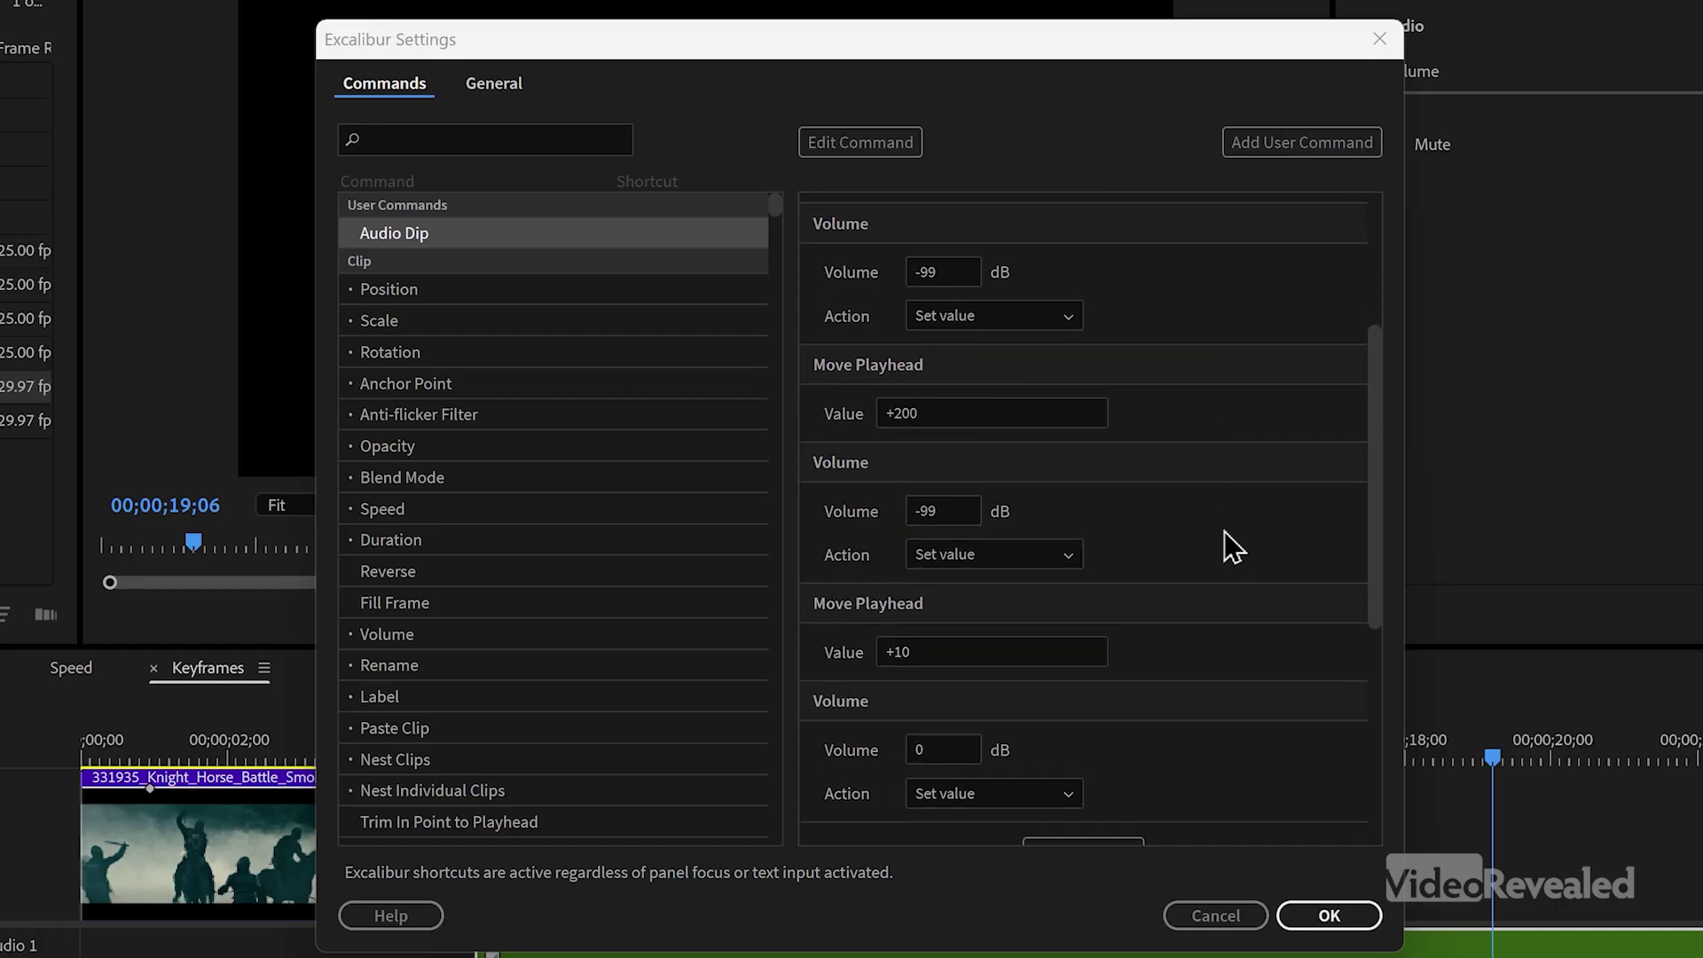
scroll(1234, 546, down, 3)
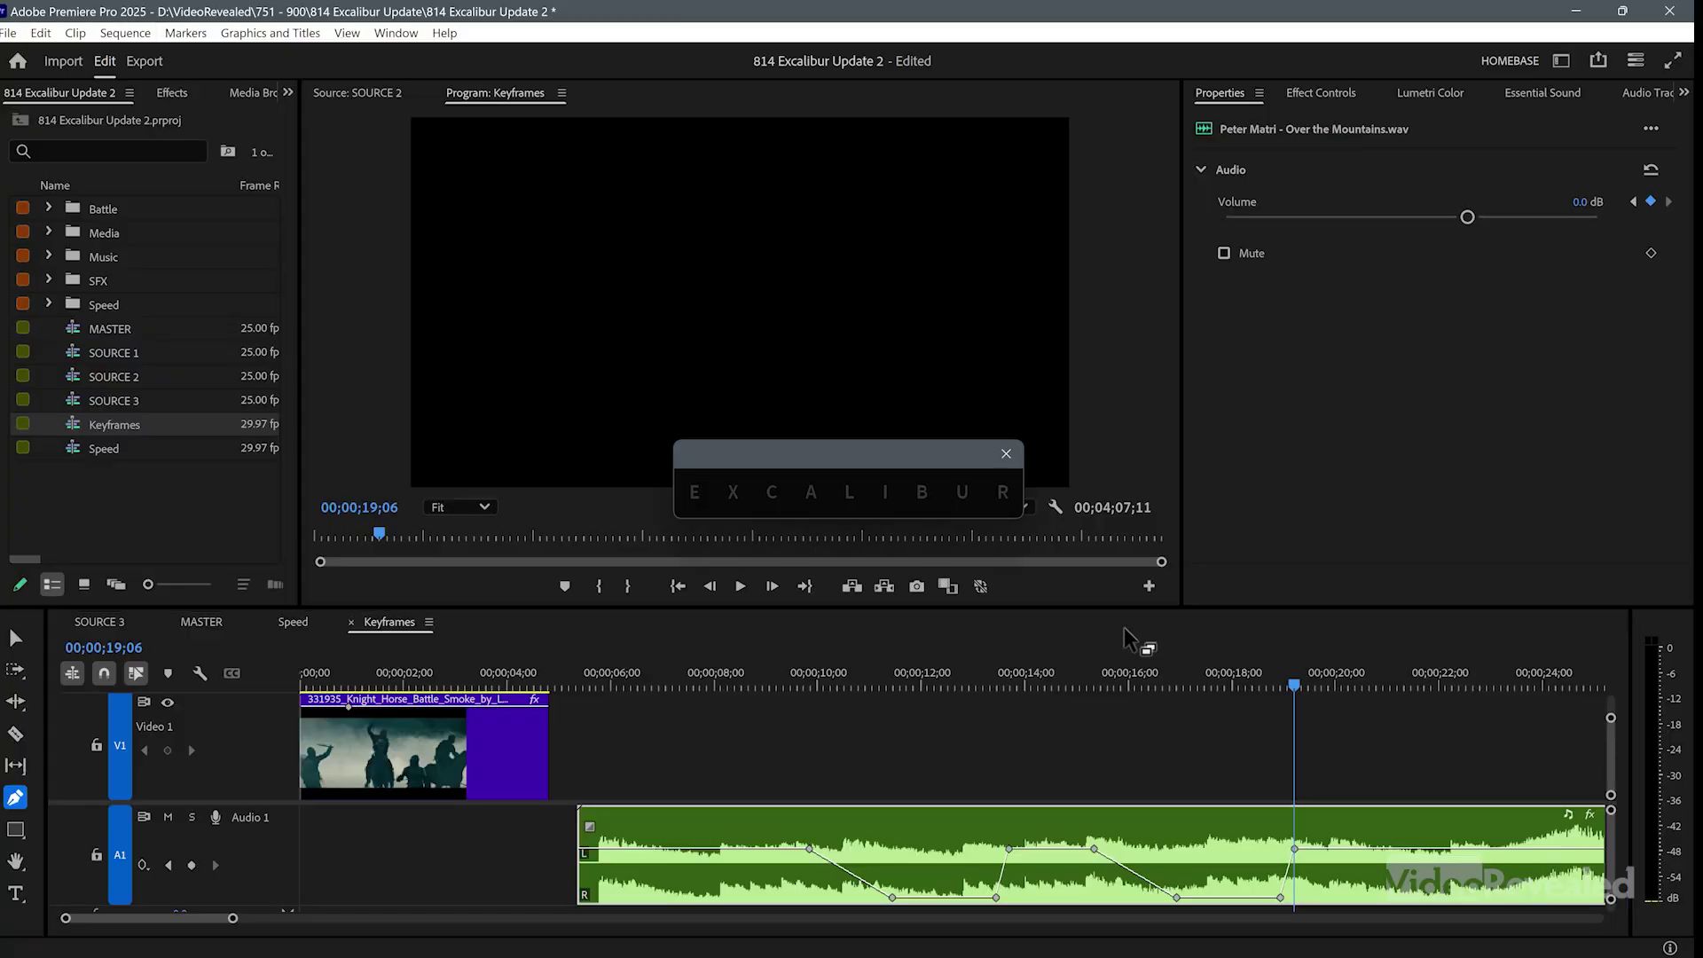
- Run Excalibur's Move Playhead with 100 to jump the playhead to 00;00;01;00
text(move)
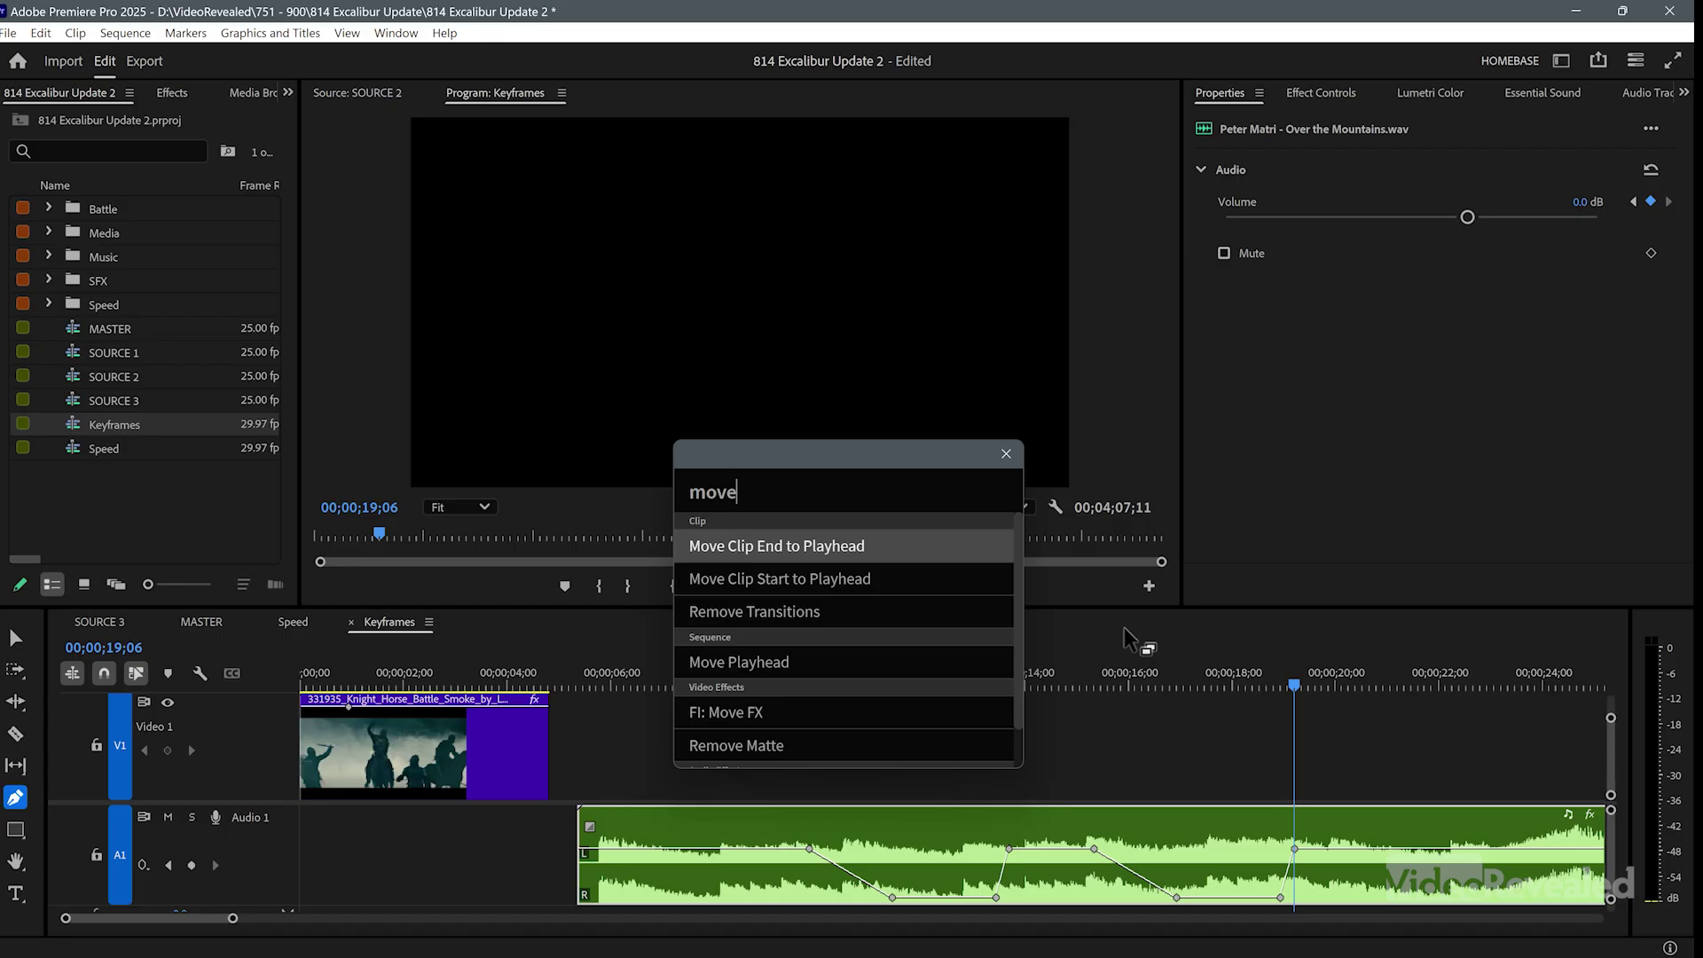
text( p)
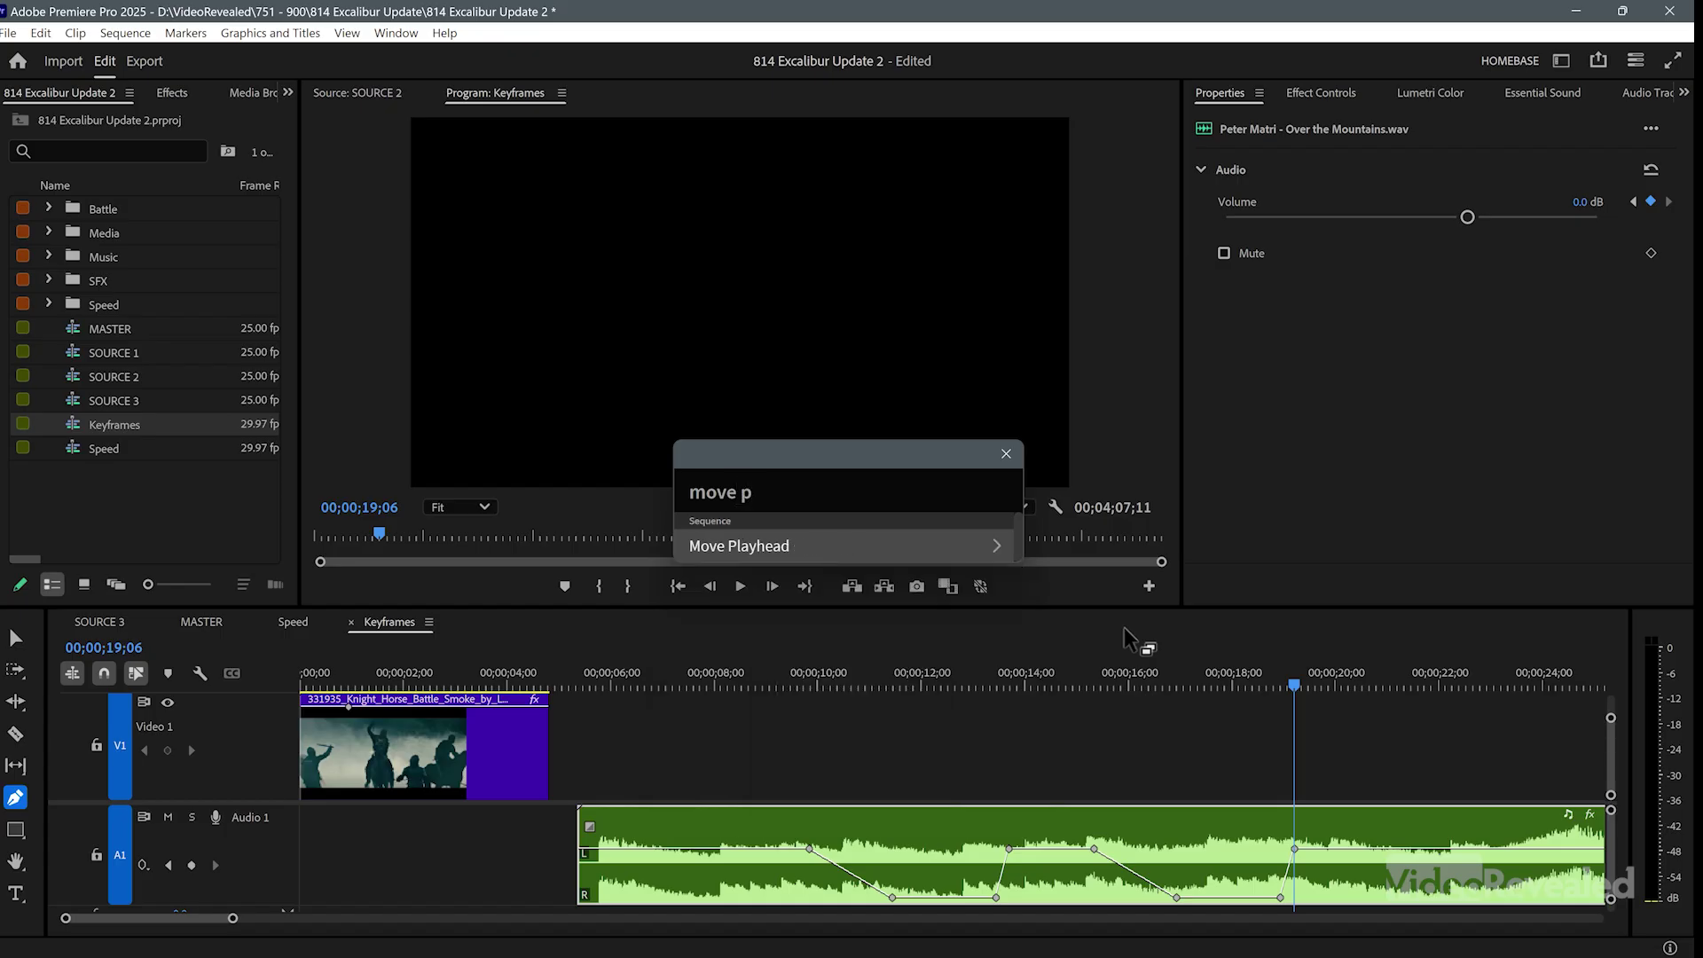
key(Return)
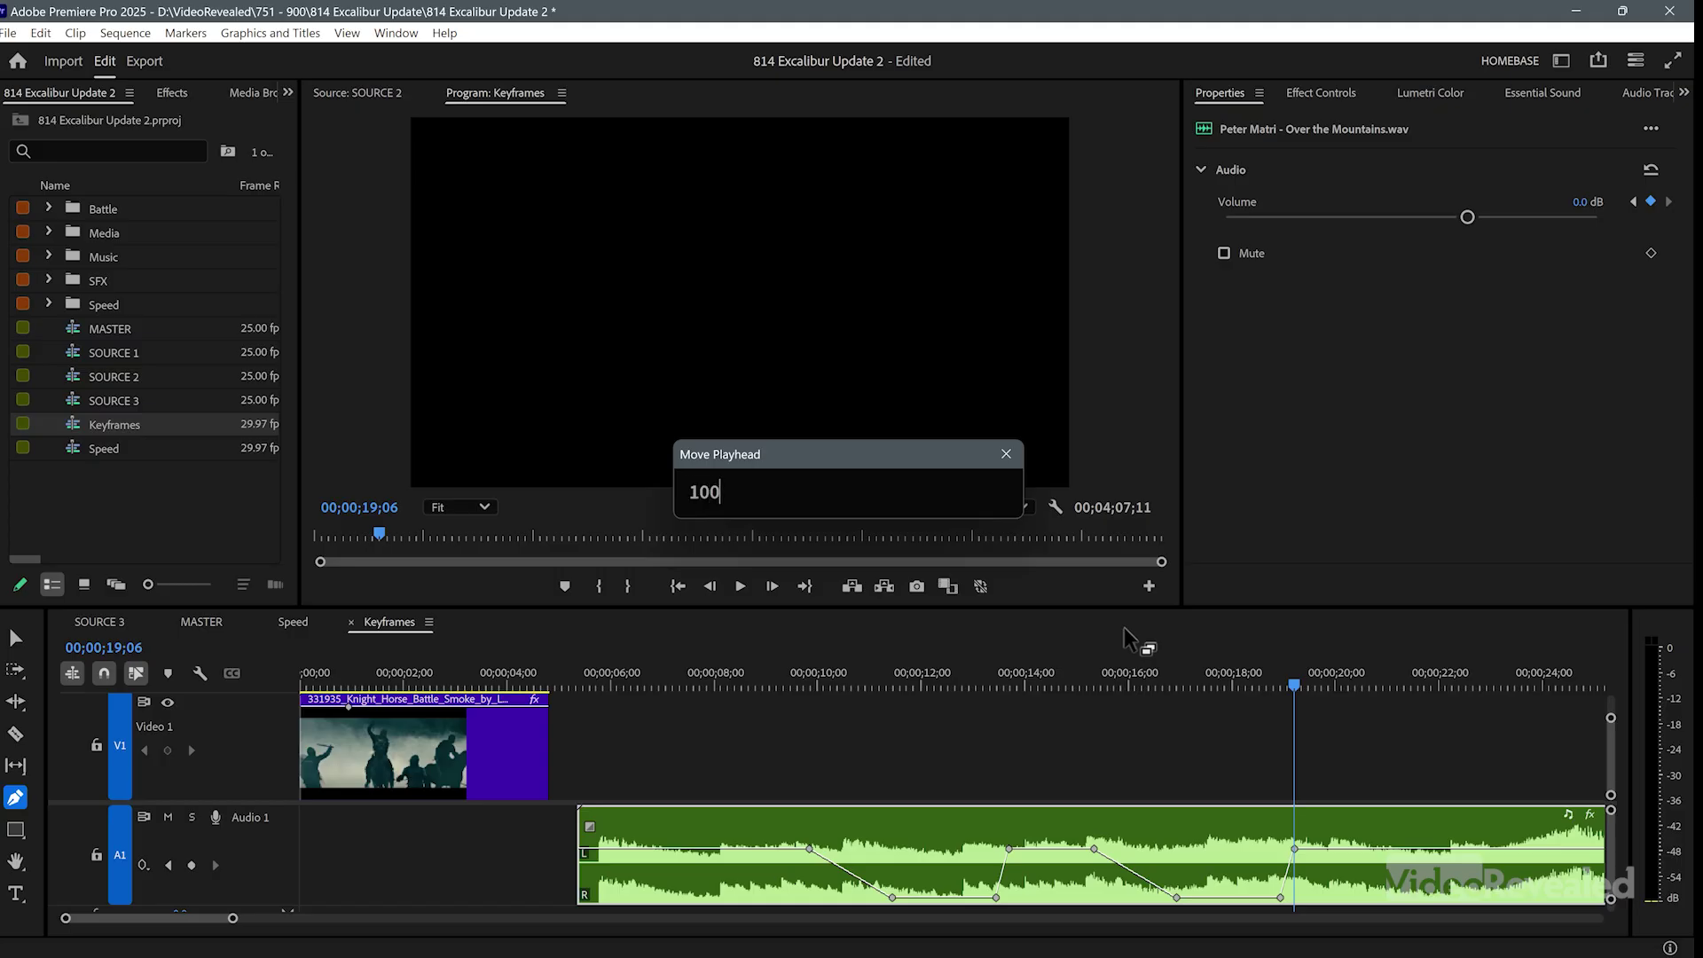
key(Return)
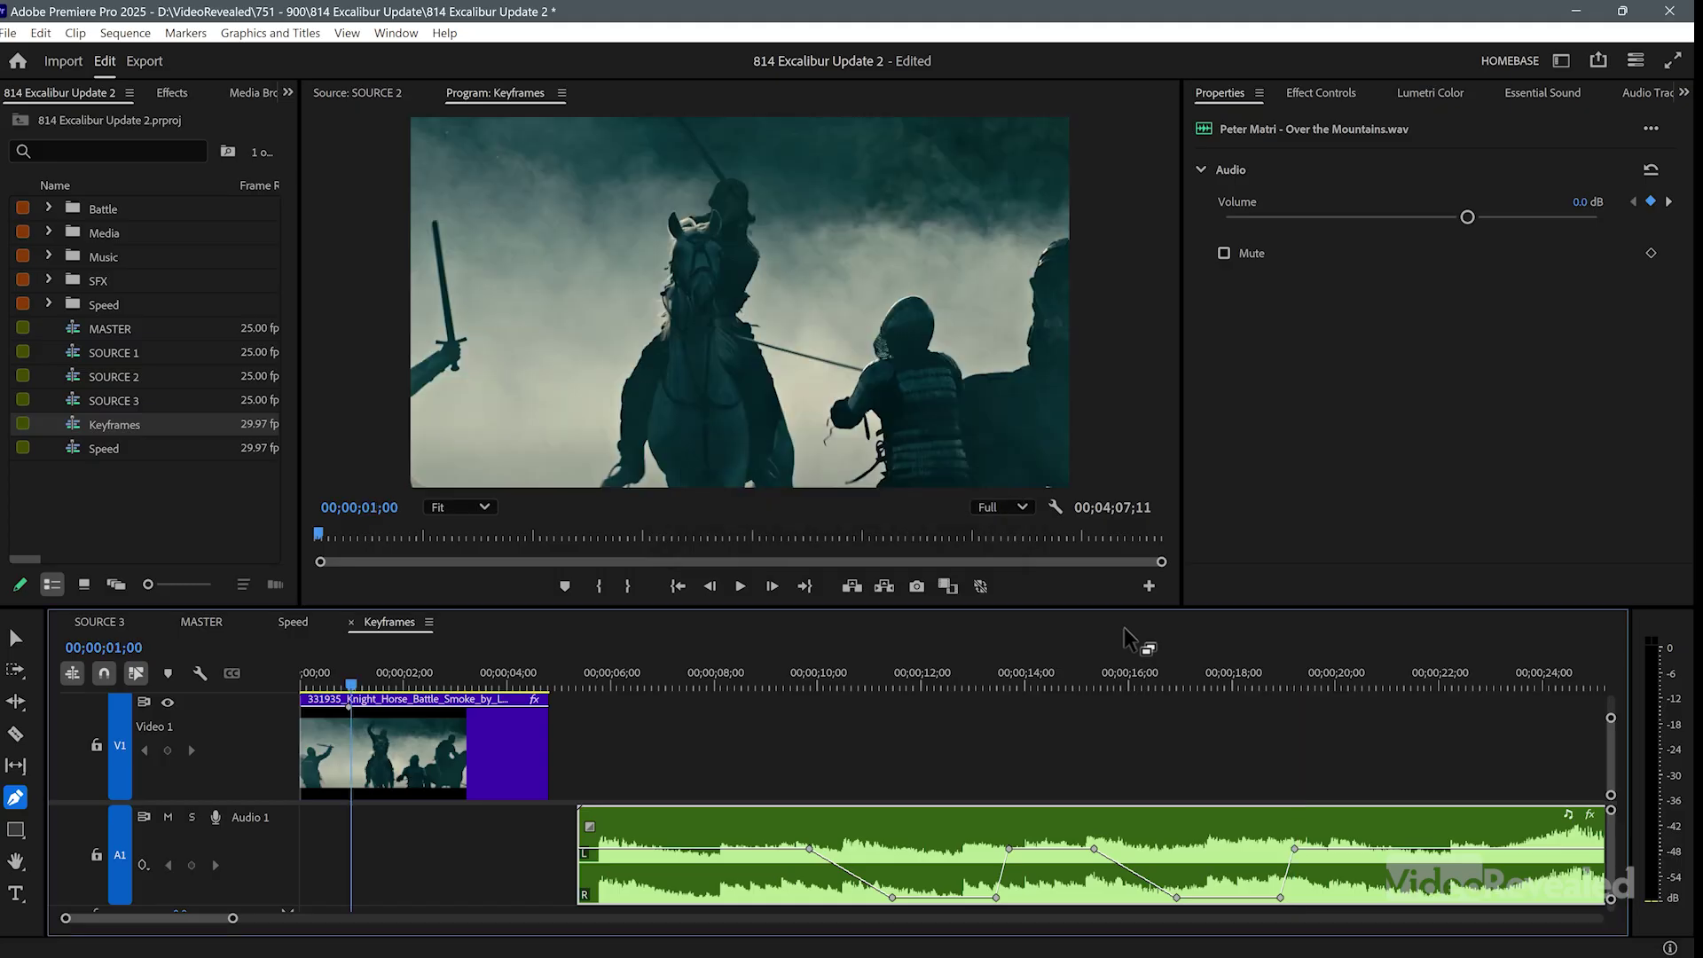